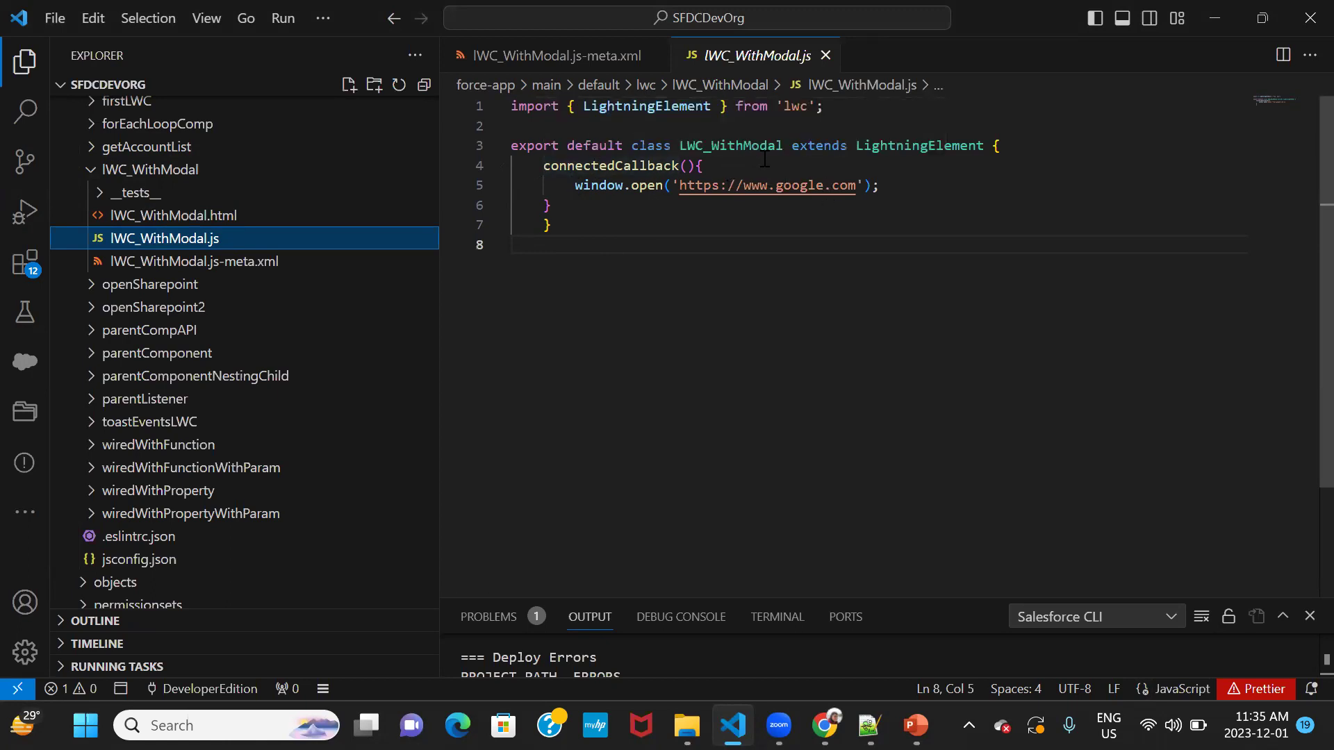
# Step: View LWC_WithModal.js-meta.xml with its lightning__RecordAction target, then switch to Salesforce Setup in Chrome
pyautogui.click(220, 269)
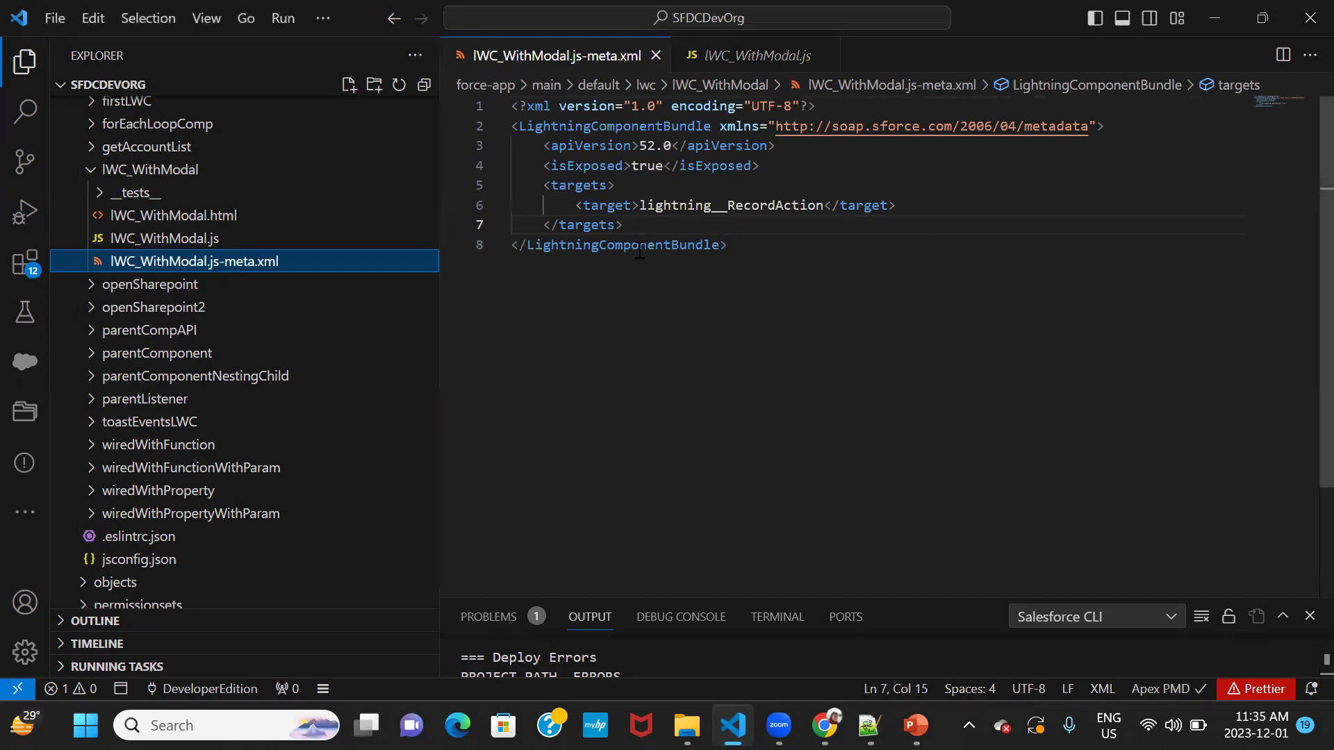
pyautogui.click(824, 726)
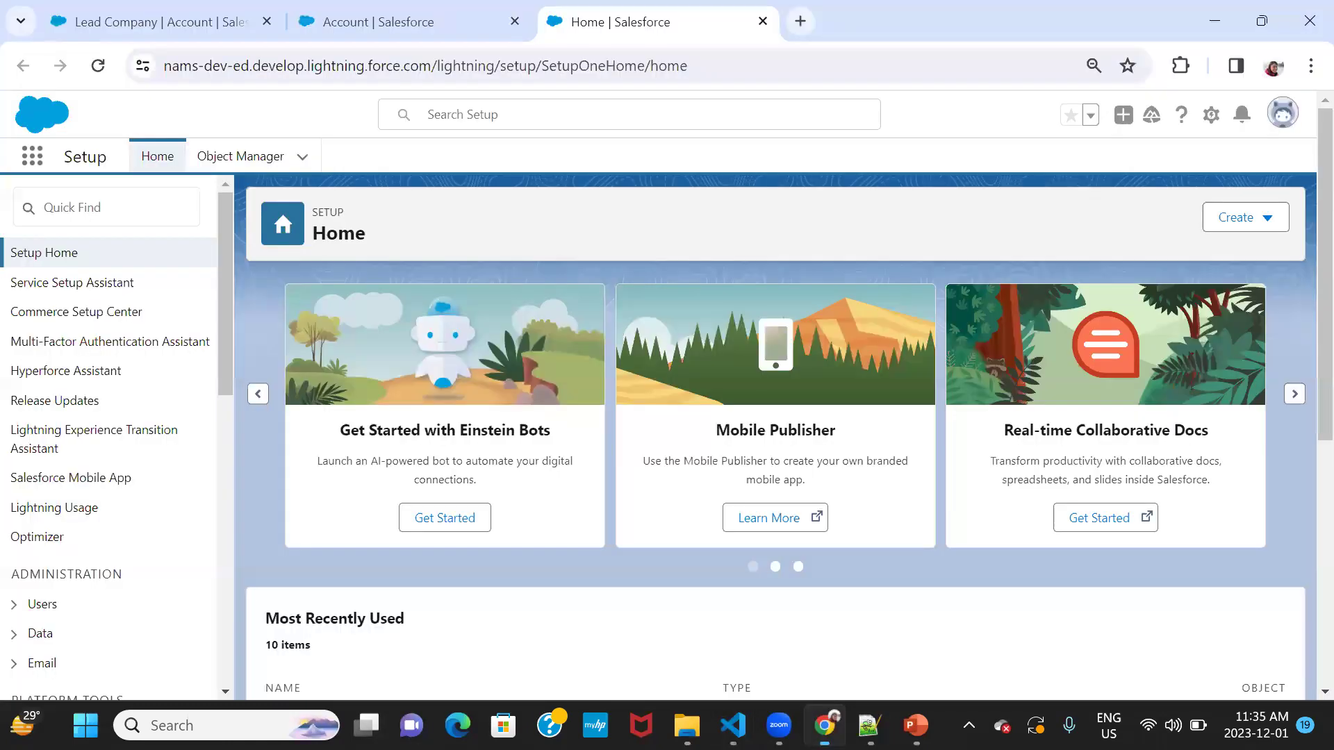
# Step: Start a new Account action under Buttons, Links, and Actions with type Lightning Web Component
pyautogui.click(421, 21)
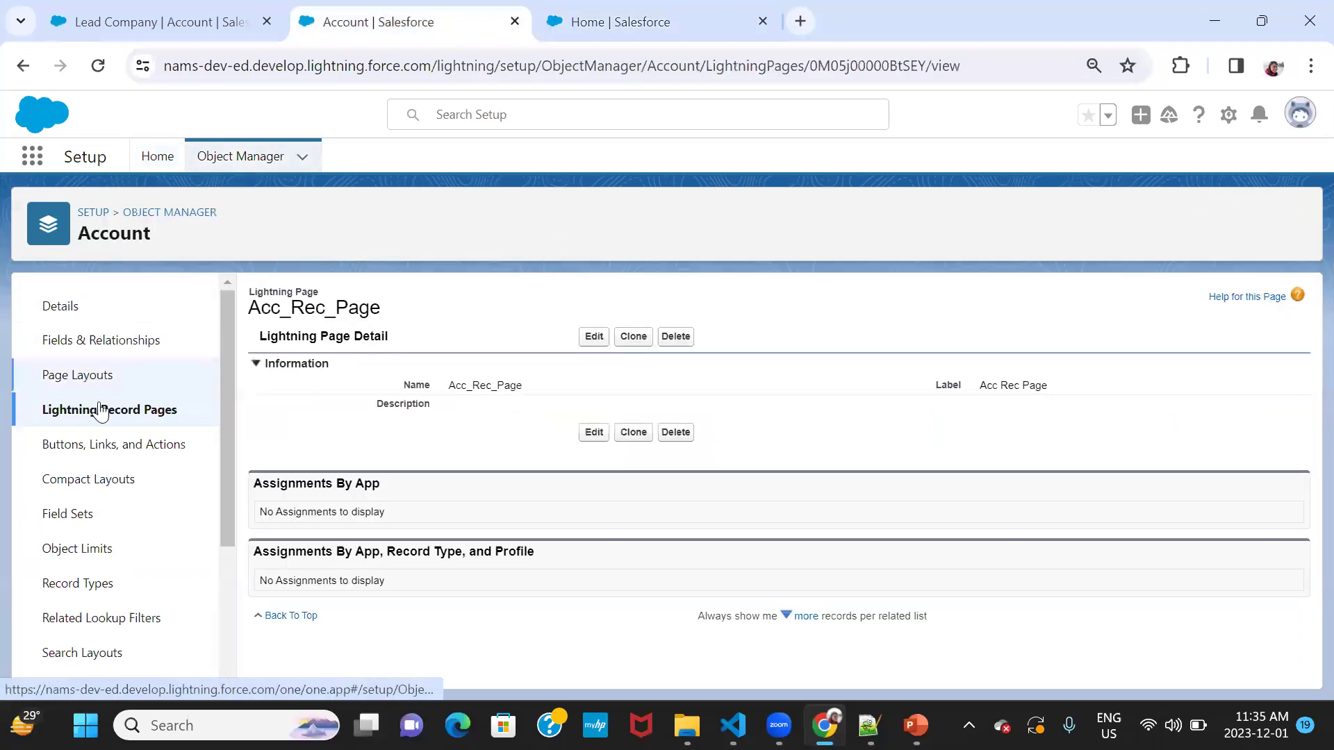
pyautogui.click(111, 446)
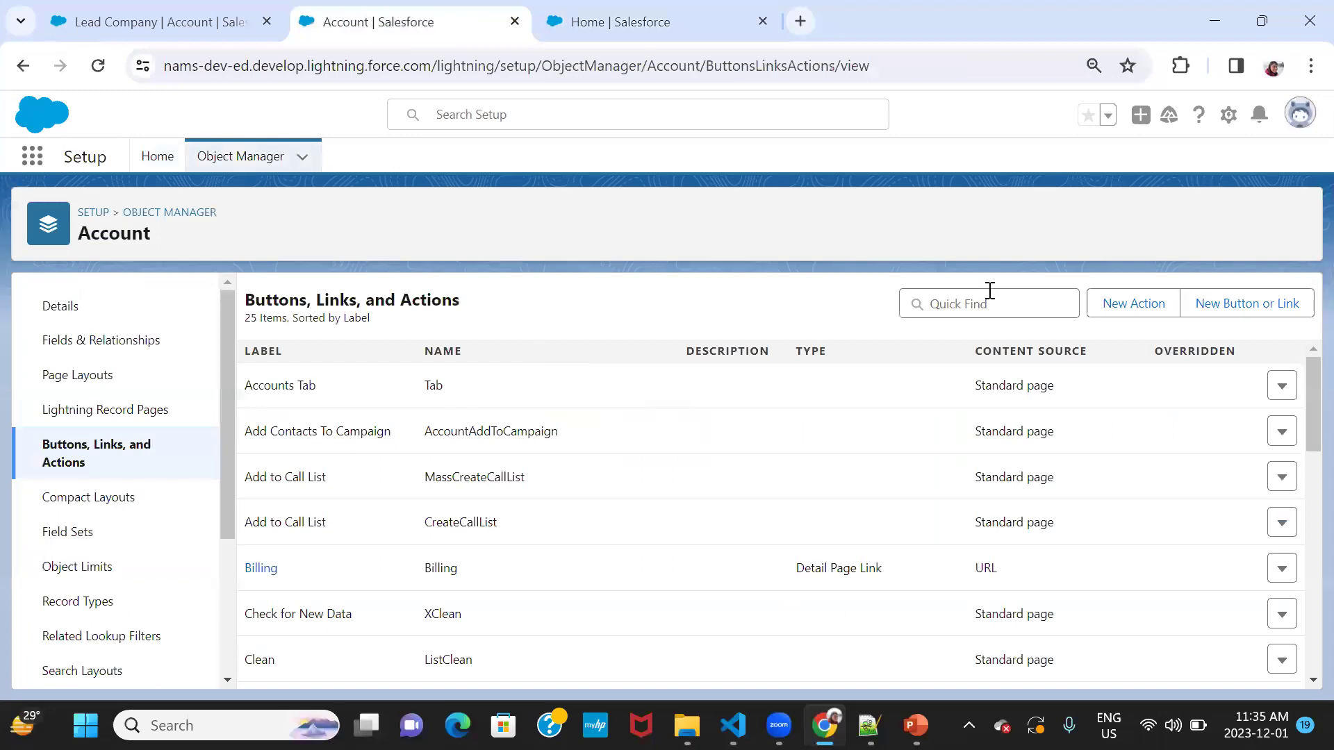
pyautogui.click(1148, 301)
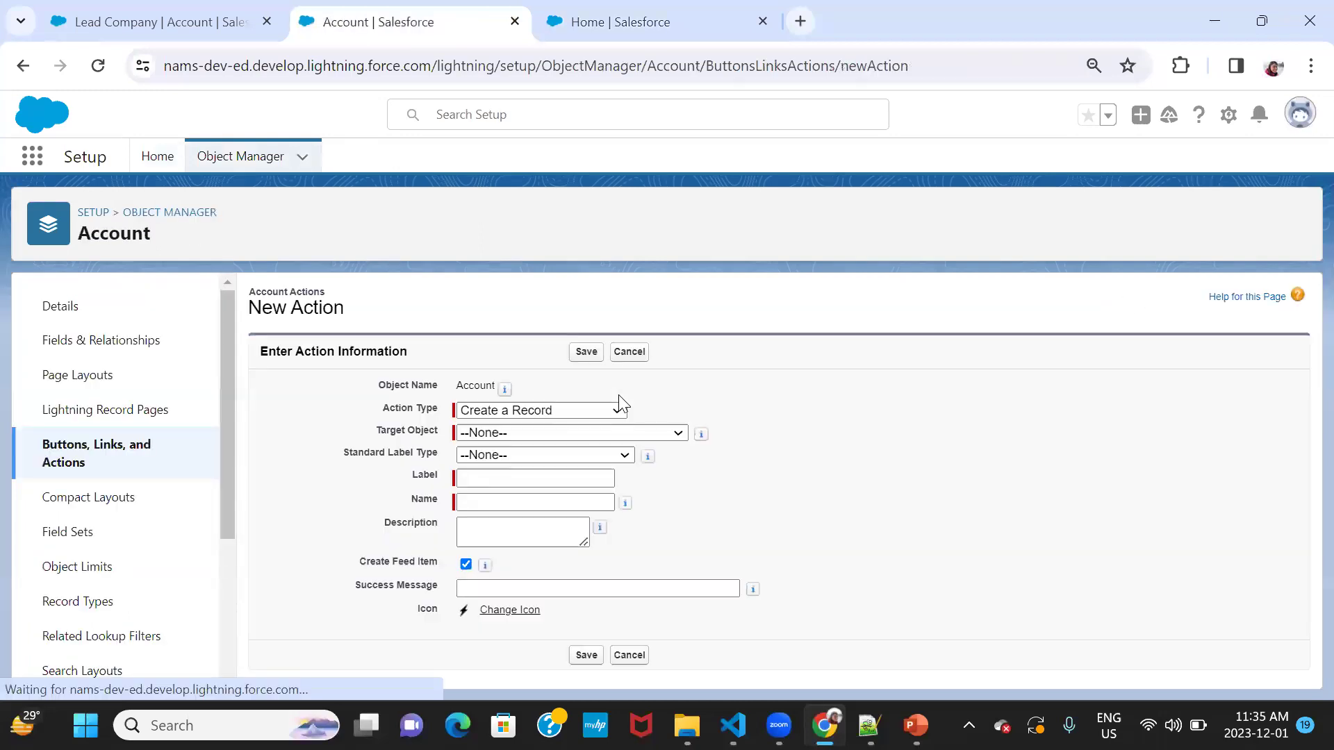
pyautogui.click(567, 410)
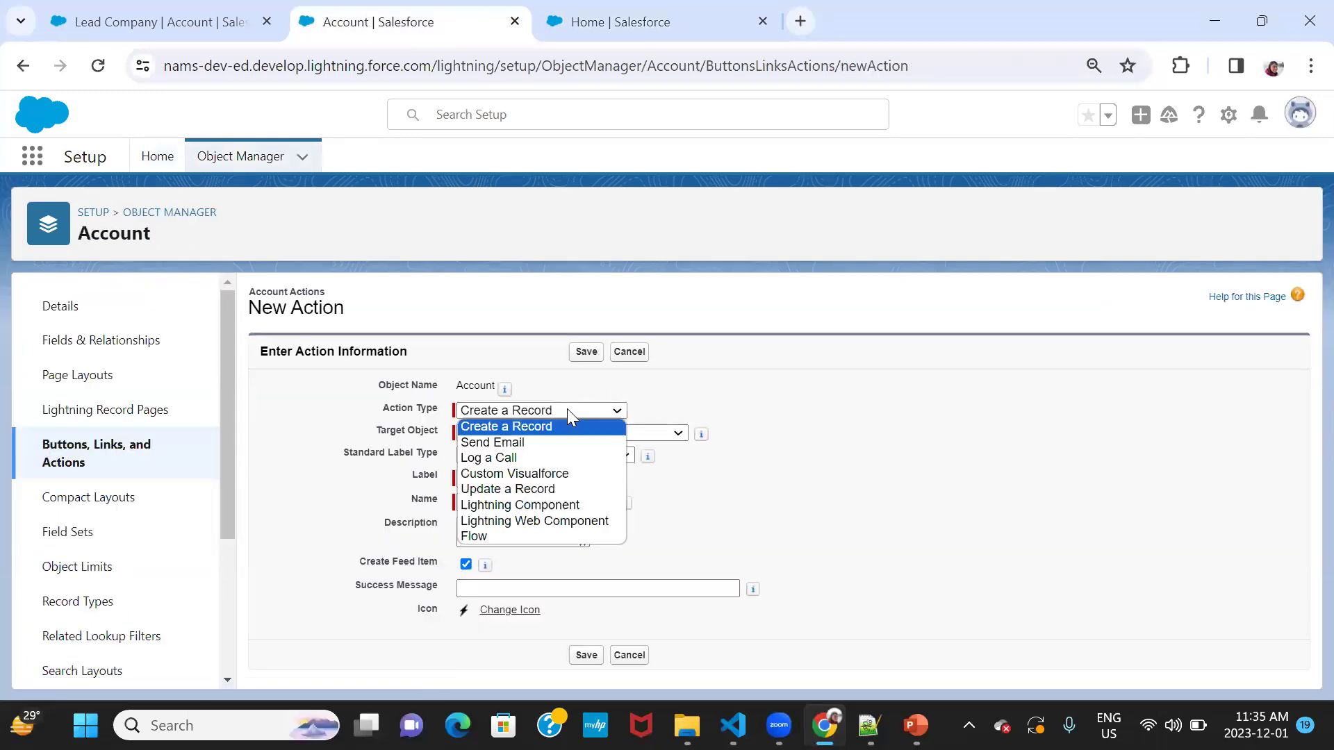
pyautogui.click(578, 521)
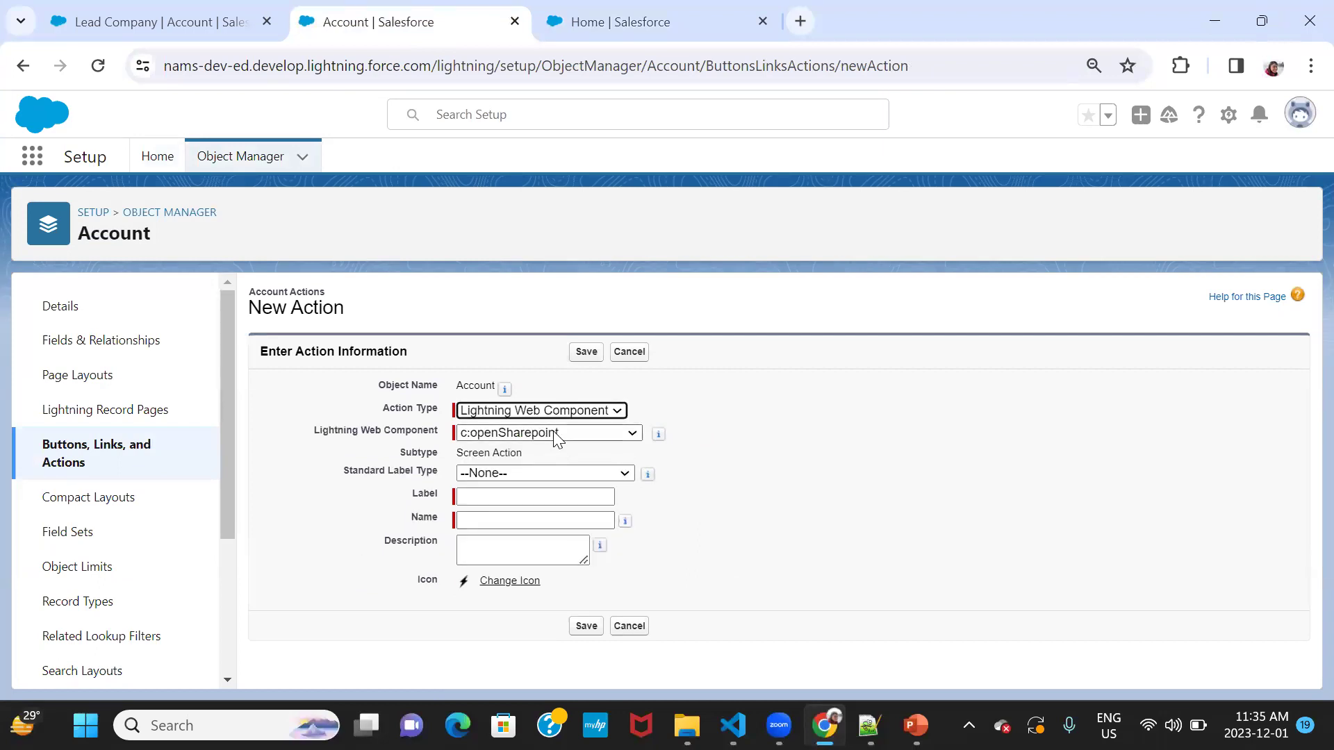
# Step: Compare with the code editor and open the list of available web components
pyautogui.hotkey('alt', 'Tab')
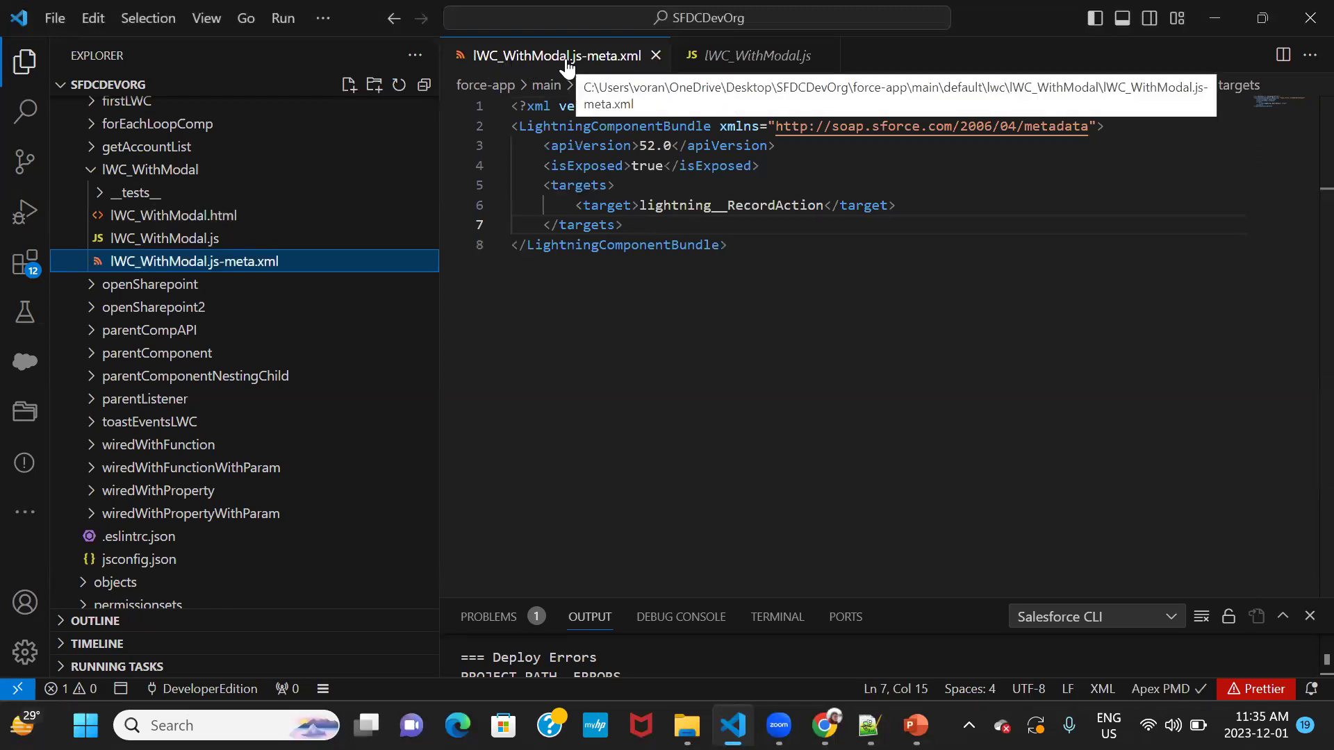
pyautogui.hotkey('alt', 'Tab')
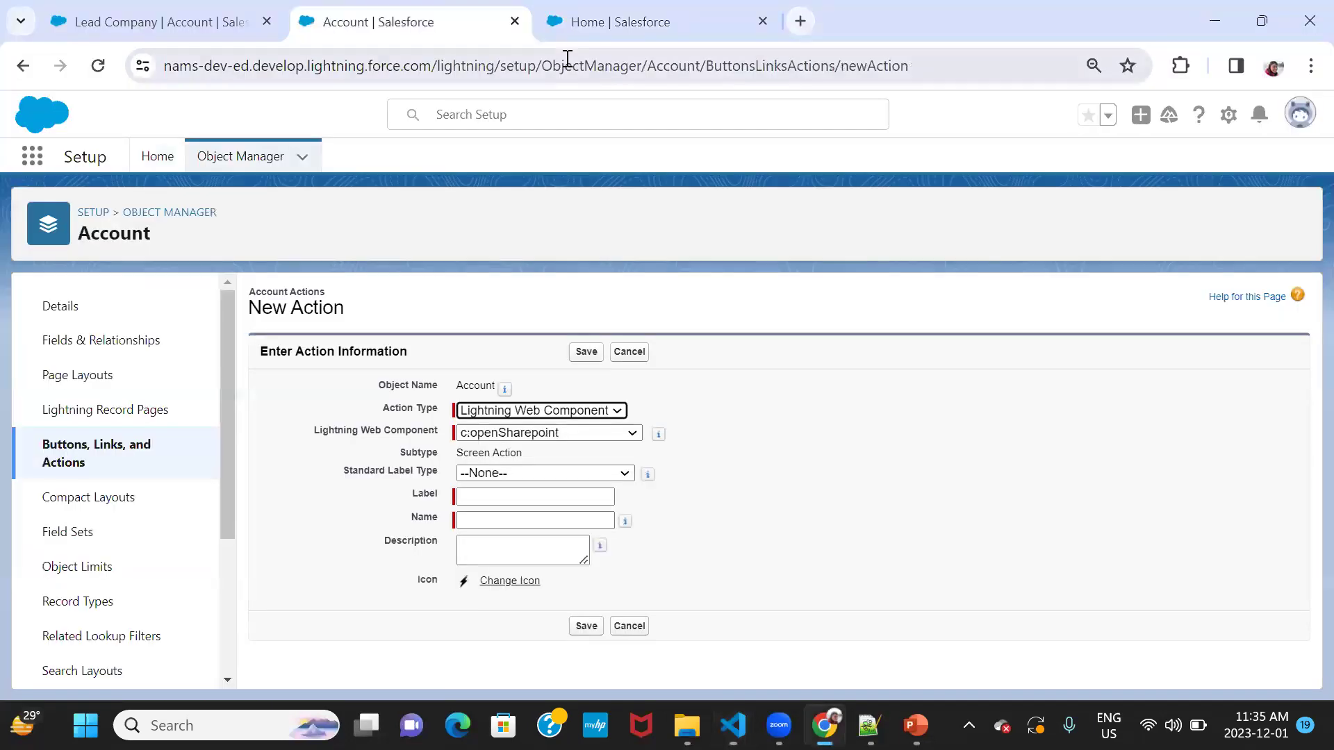
pyautogui.click(582, 433)
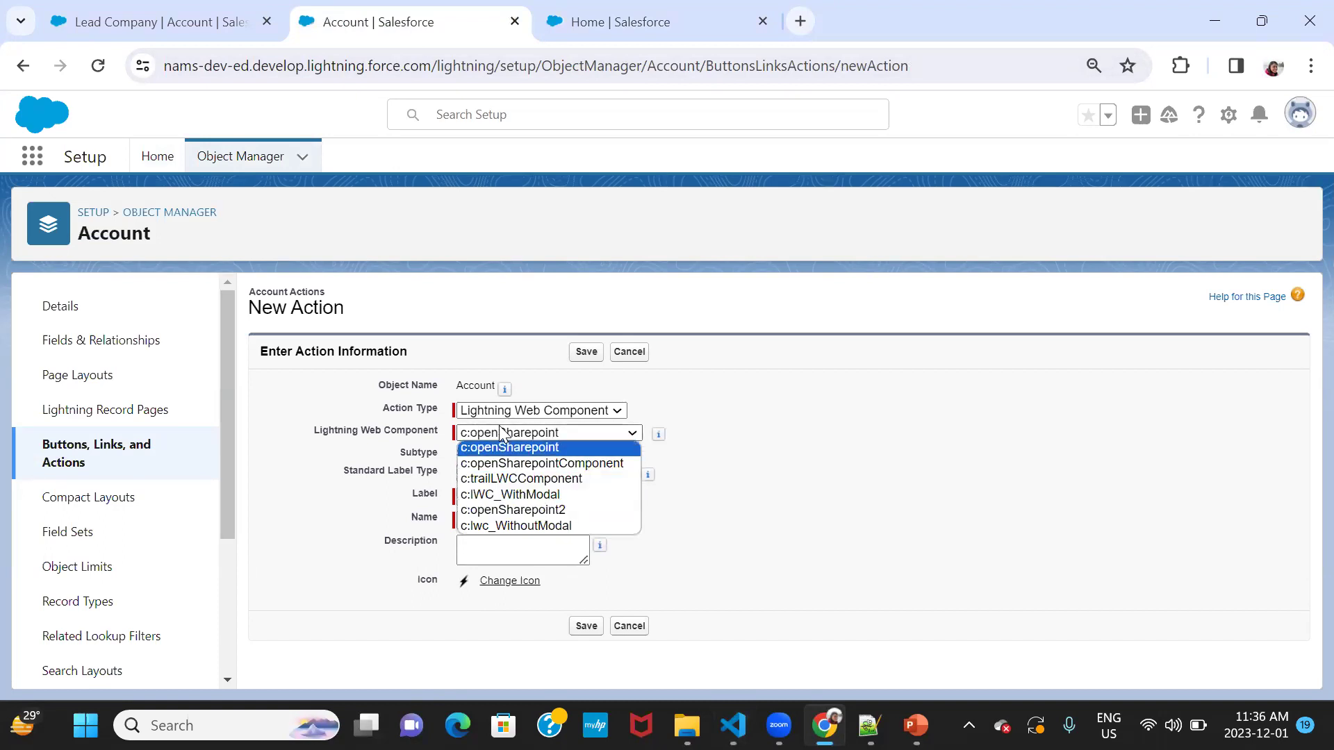
pyautogui.hotkey('alt', 'Tab')
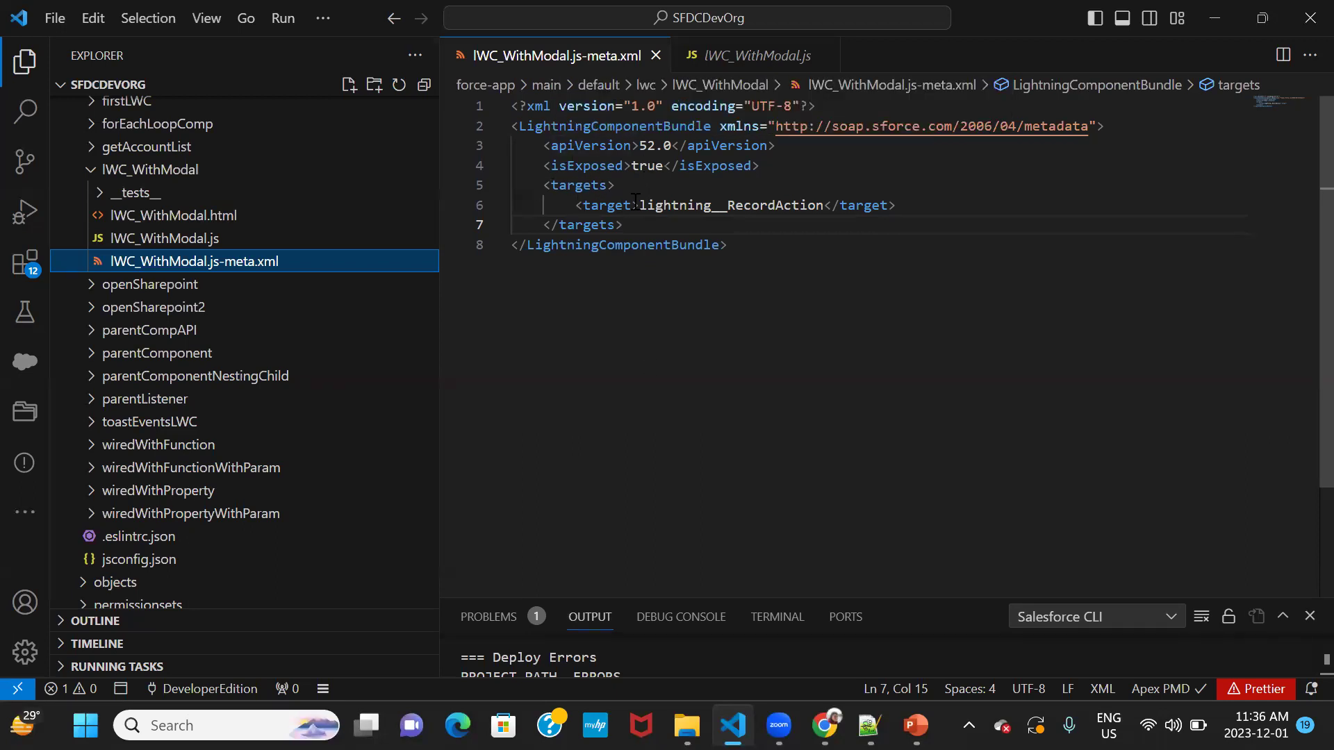
# Step: Select the lightning__RecordAction <target> line on line 6, then return to the New Action form
pyautogui.moveTo(811, 209)
pyautogui.moveTo(576, 209); pyautogui.dragTo(900, 205)
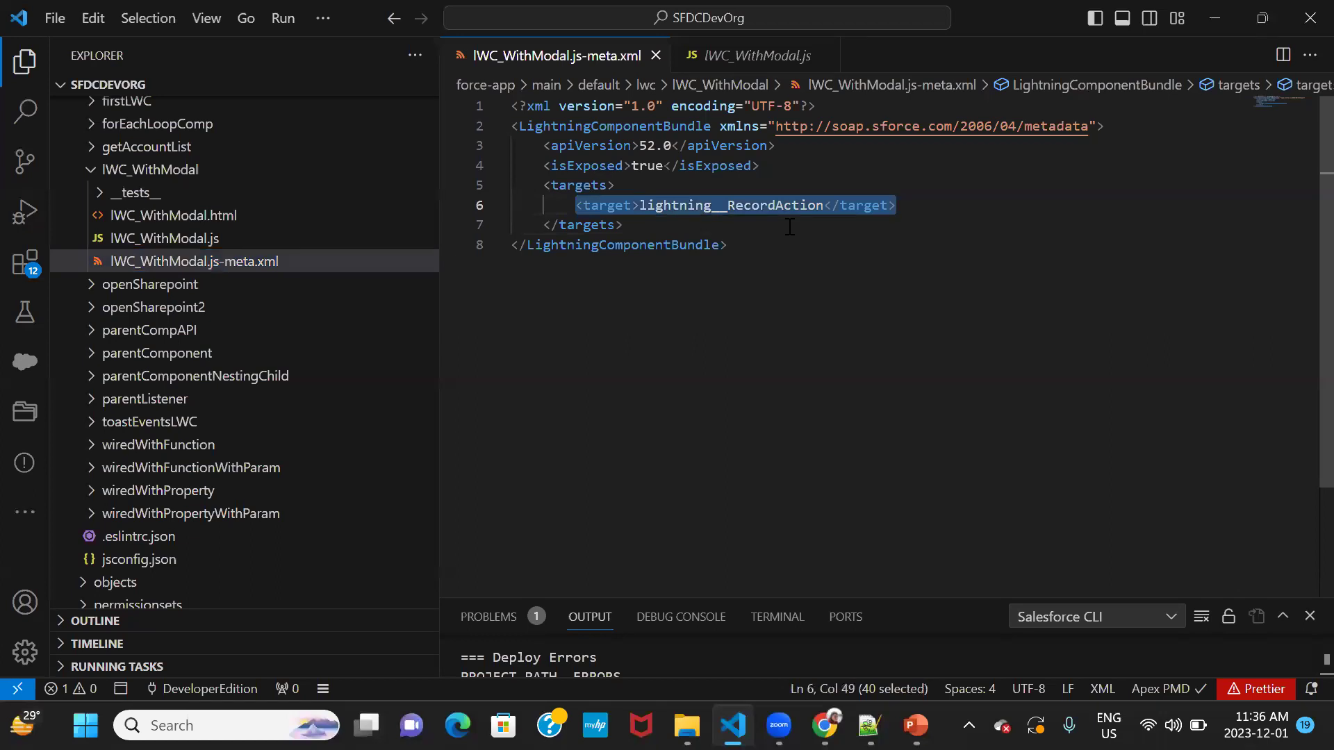
pyautogui.hotkey('alt', 'Tab')
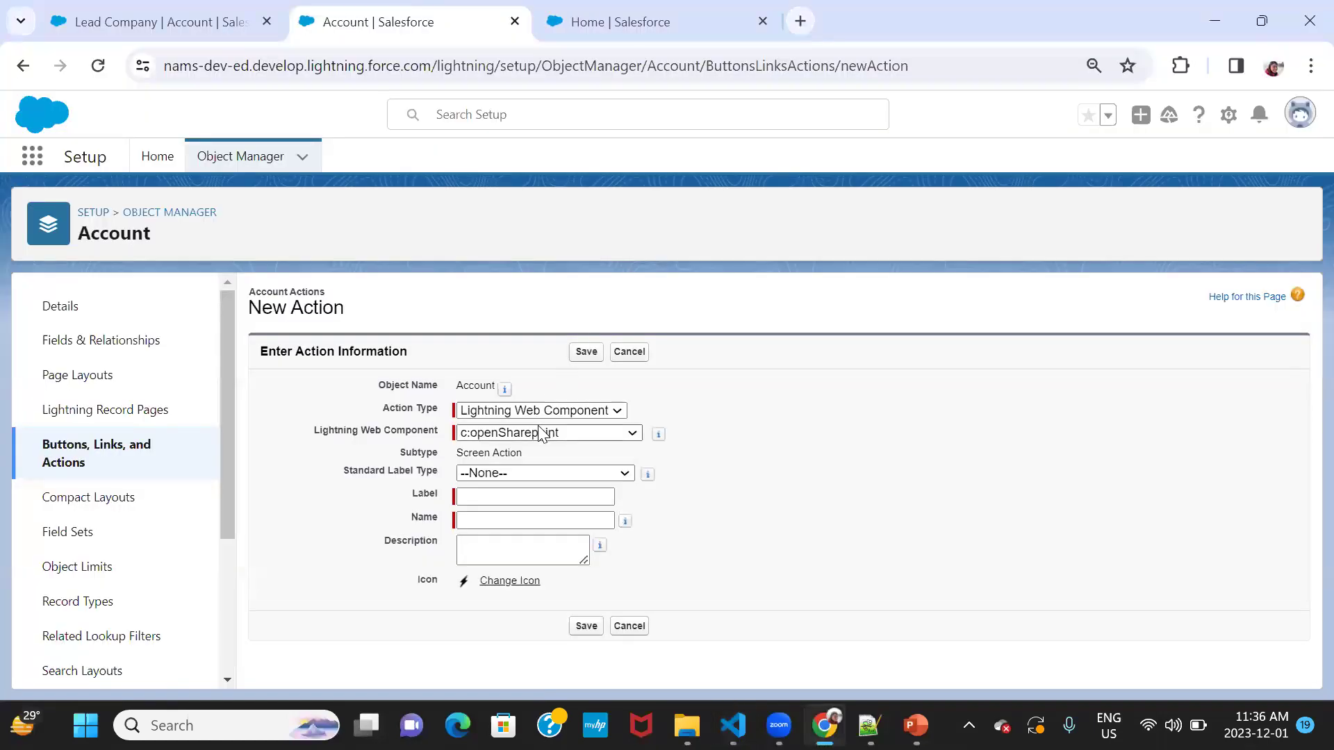
# Step: Search Account actions for 'lwc', open LWC With Modal's details, then go to Lead Company
pyautogui.click(116, 453)
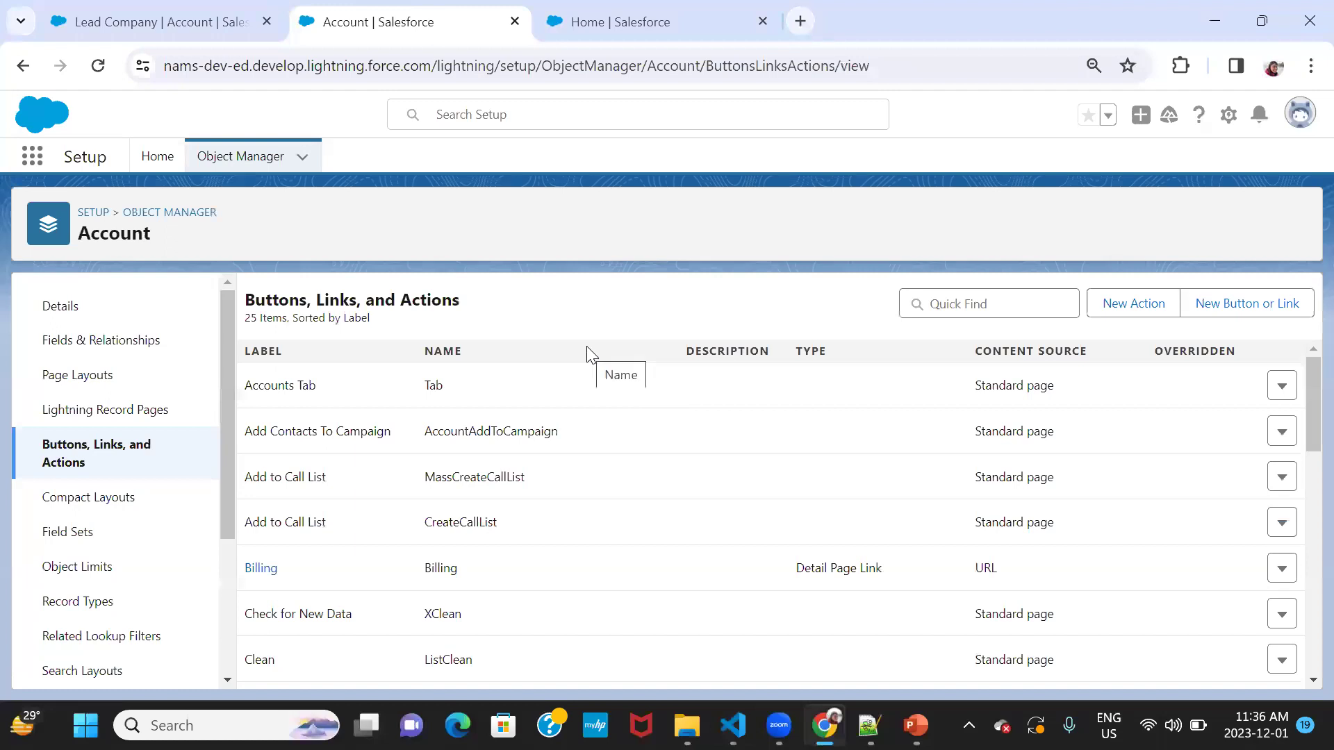
pyautogui.click(937, 300)
pyautogui.write('lwc')
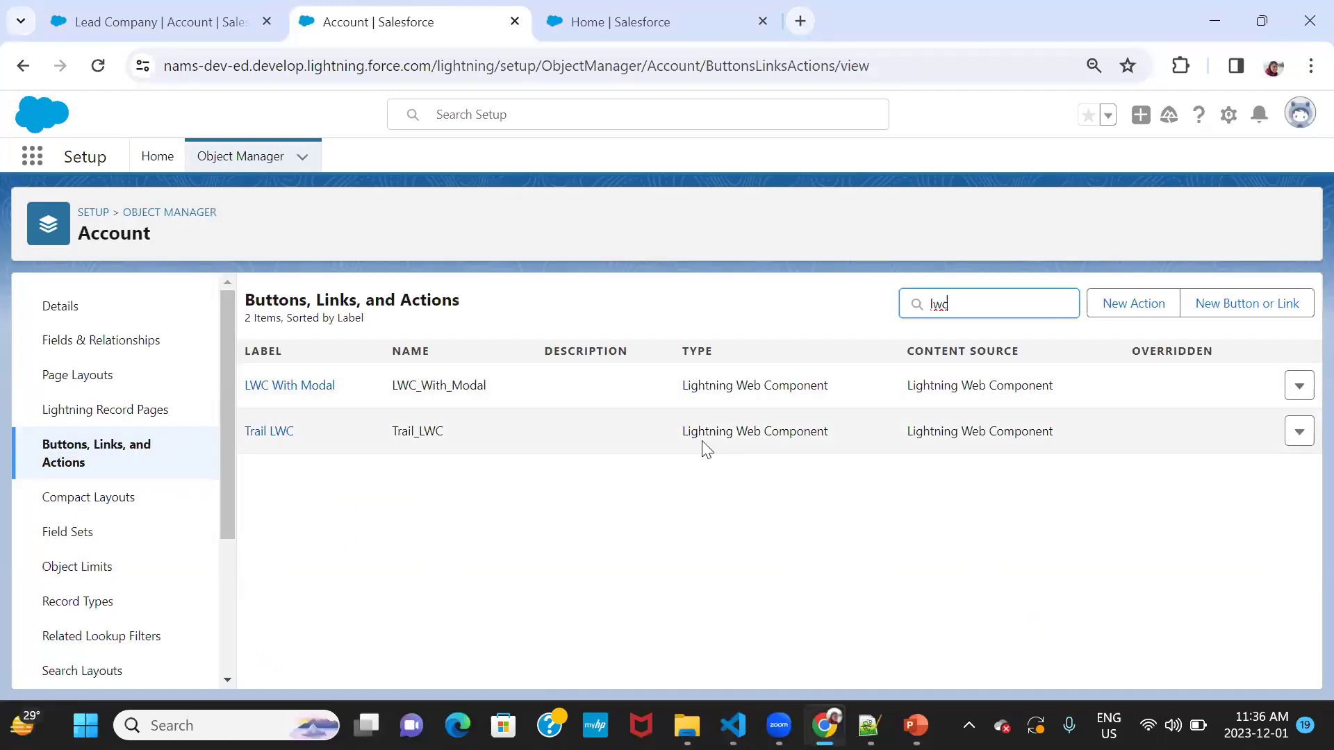
pyautogui.click(295, 387)
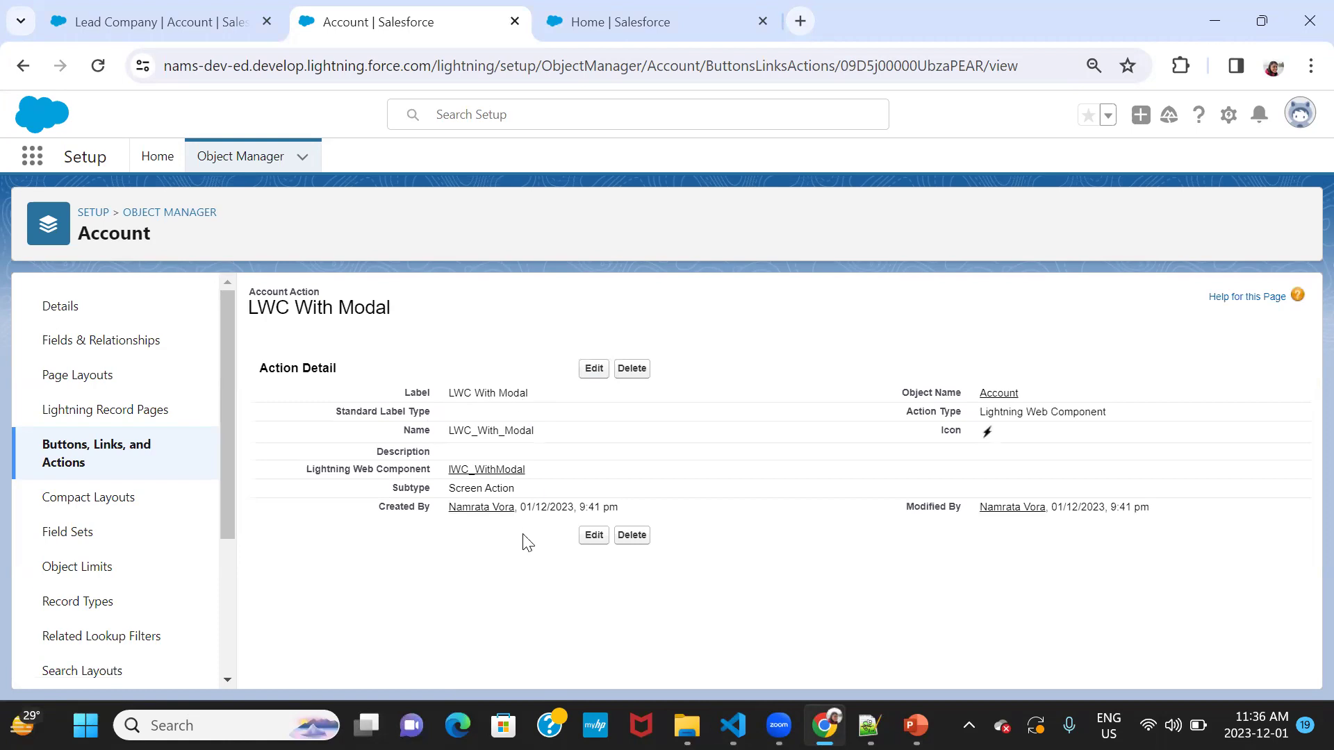
pyautogui.click(153, 29)
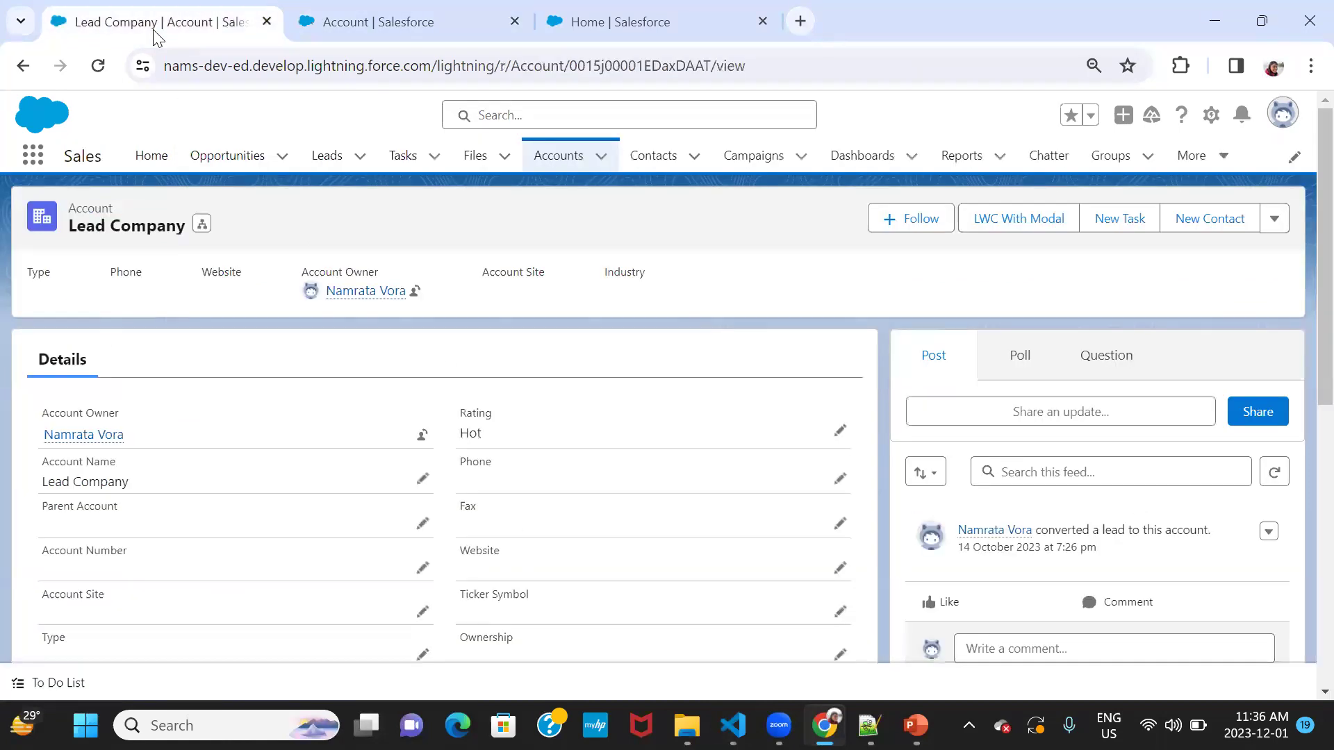
# Step: Run LWC With Modal on Lead Company and check the action's Screen Action subtype
pyautogui.click(1003, 221)
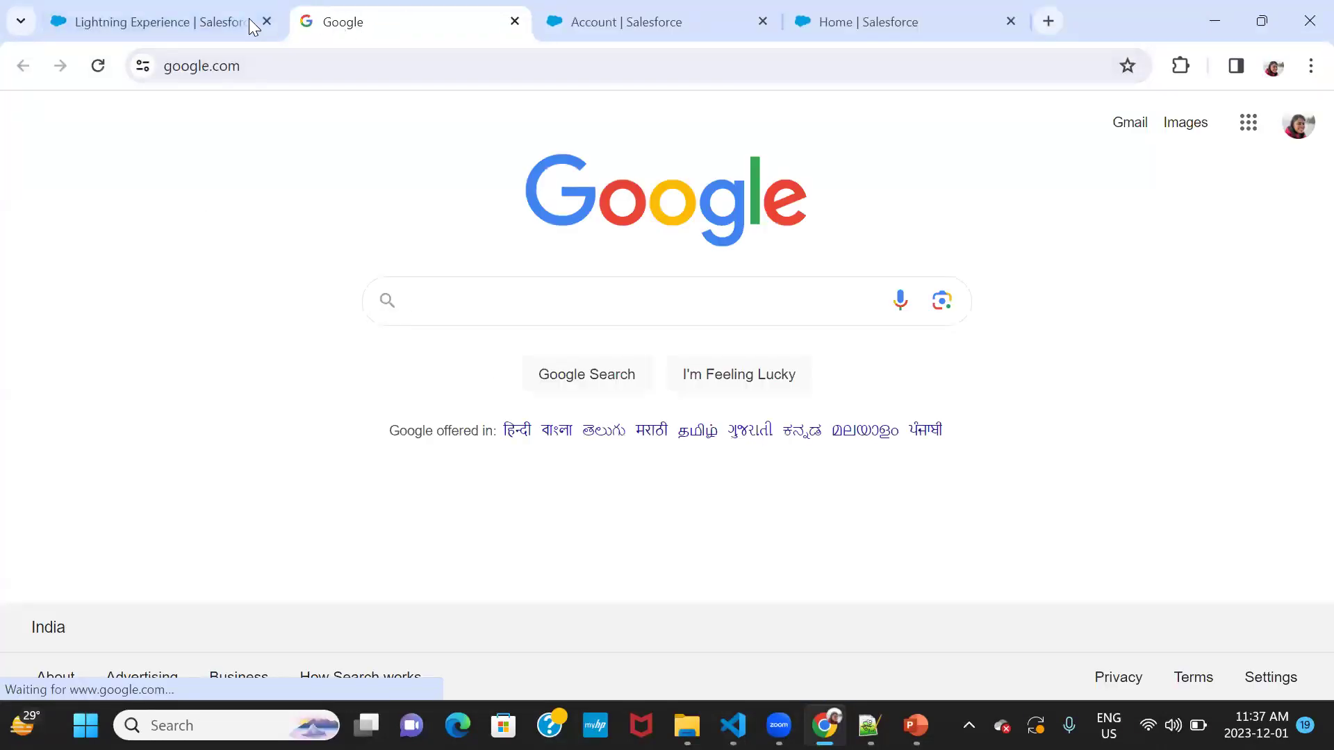
pyautogui.click(209, 15)
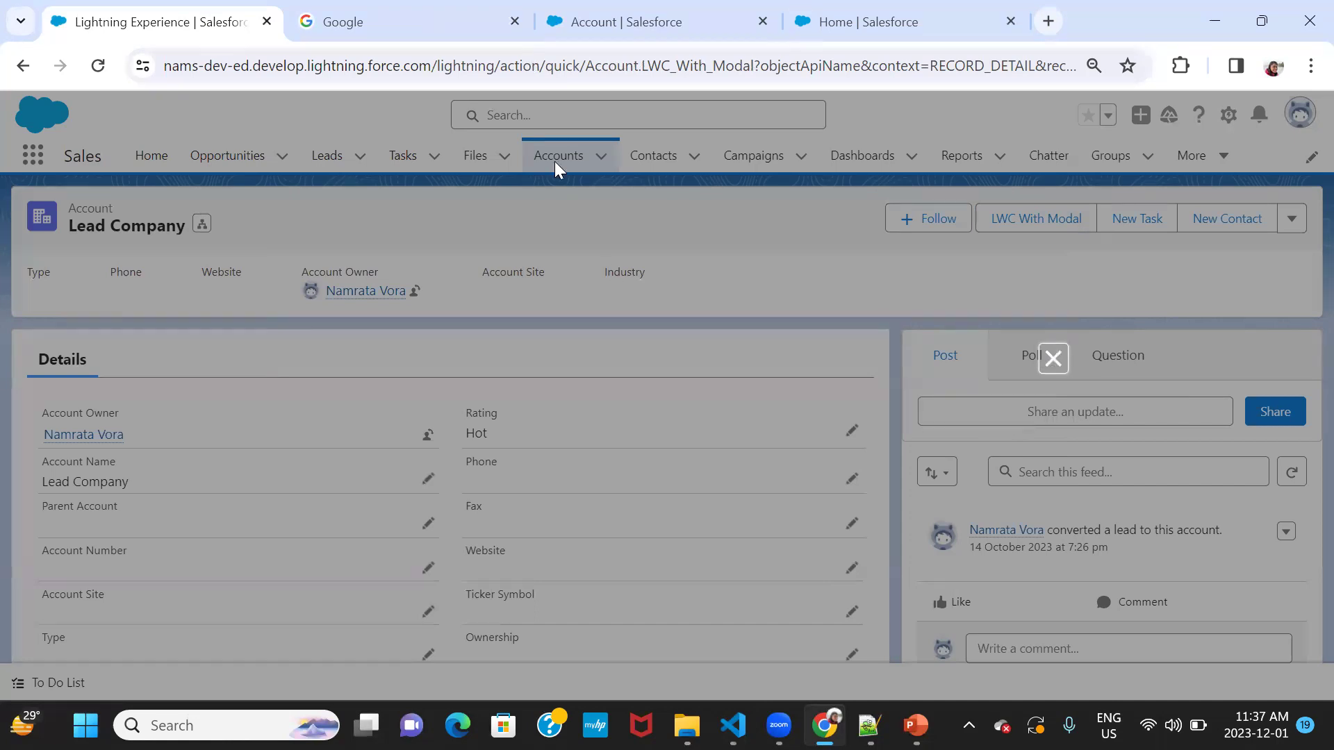
pyautogui.click(599, 23)
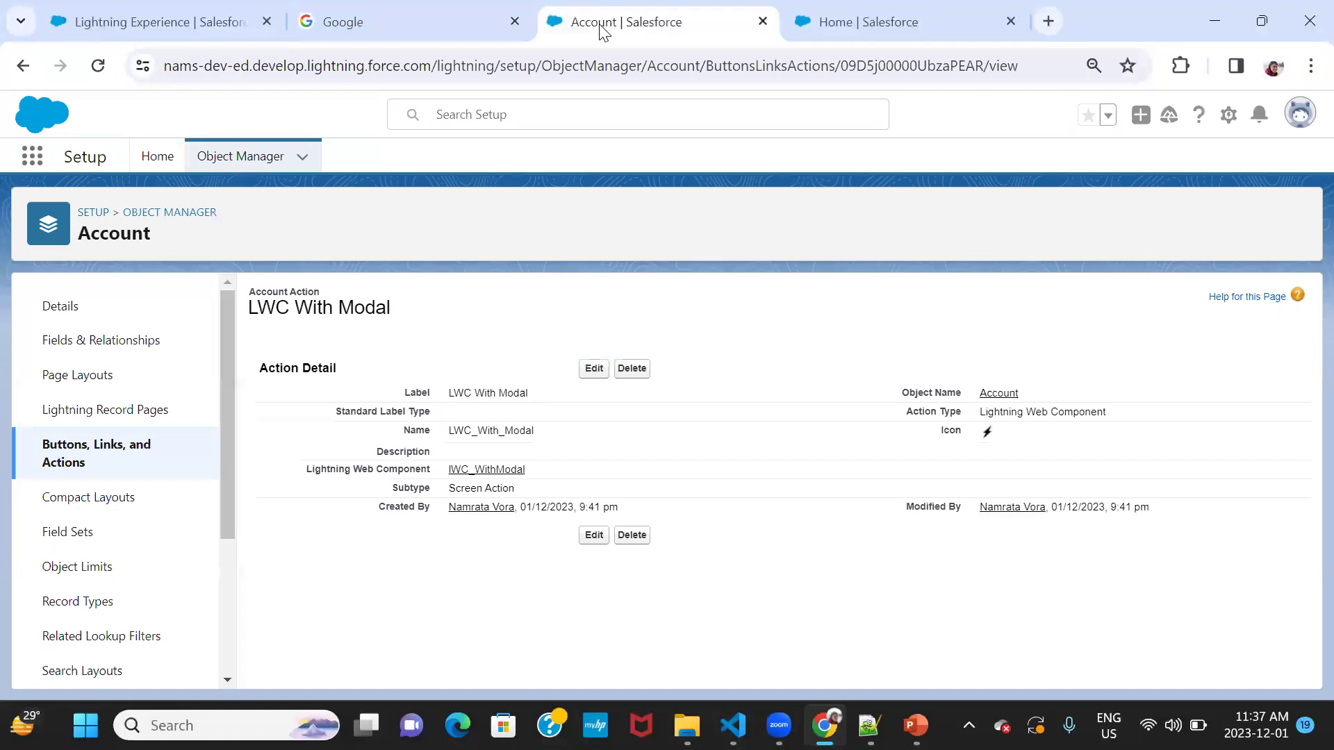
pyautogui.tripleClick(479, 487)
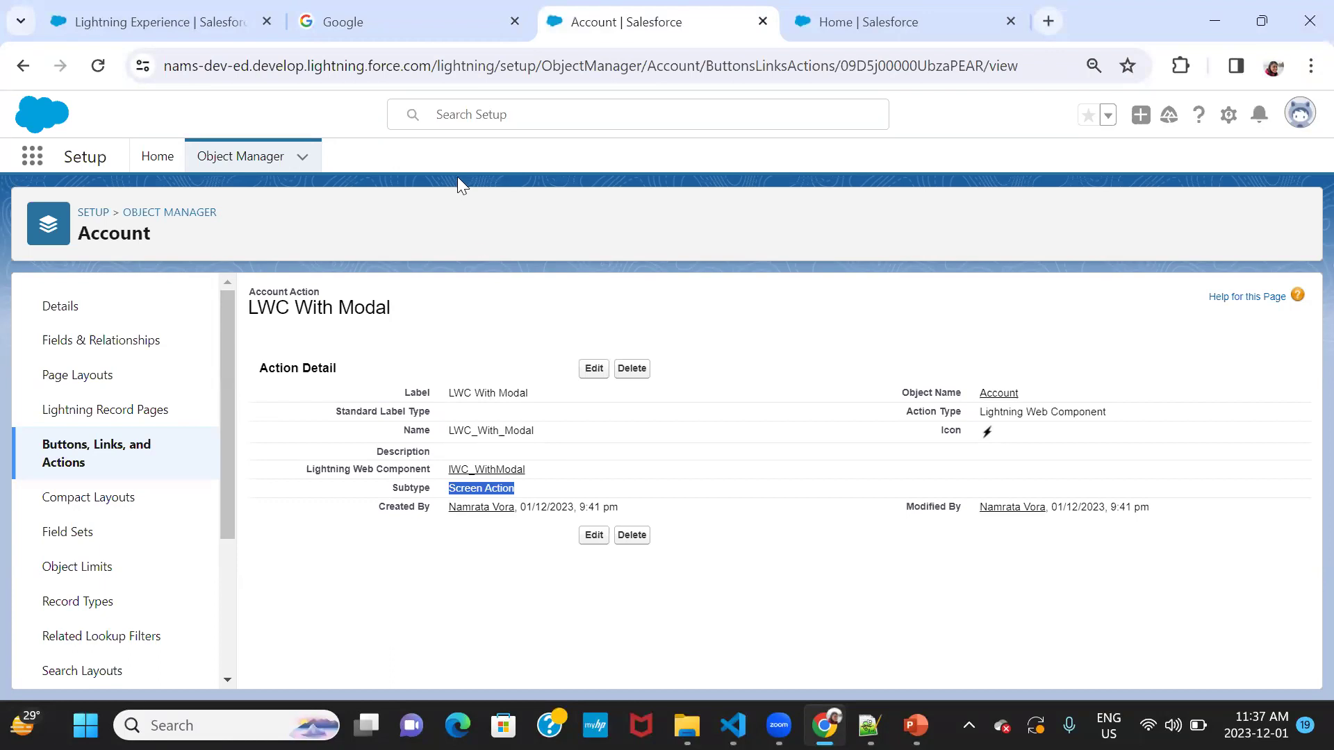
pyautogui.click(195, 25)
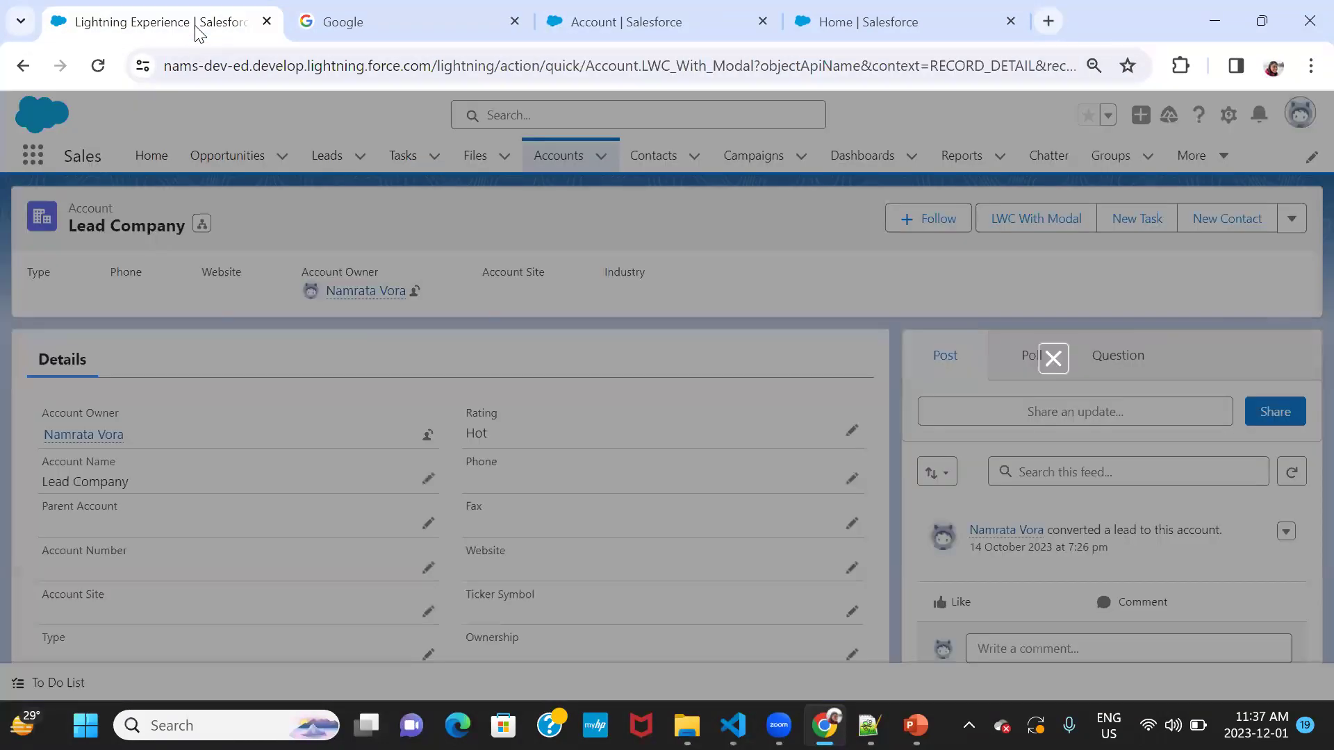
# Step: Close the empty modal, view the opened google.com tab, then return to the record
pyautogui.click(1053, 355)
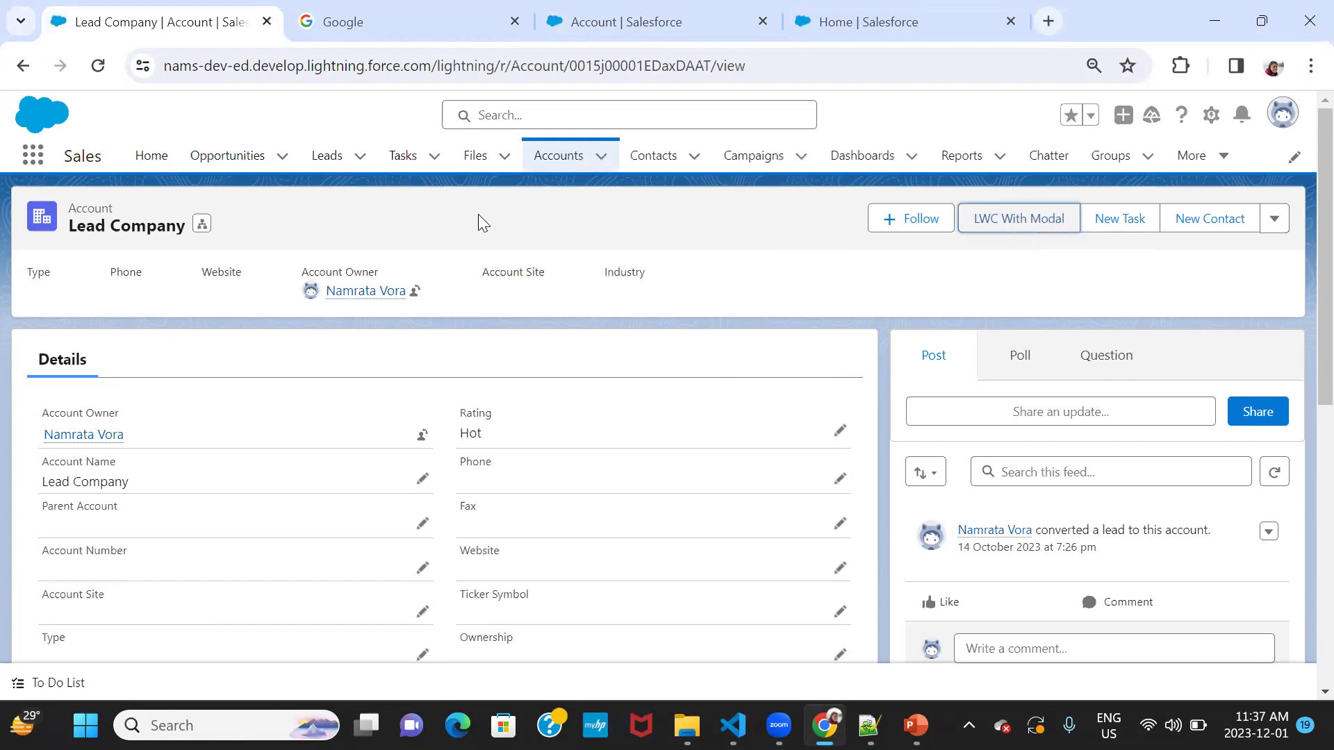
pyautogui.click(387, 11)
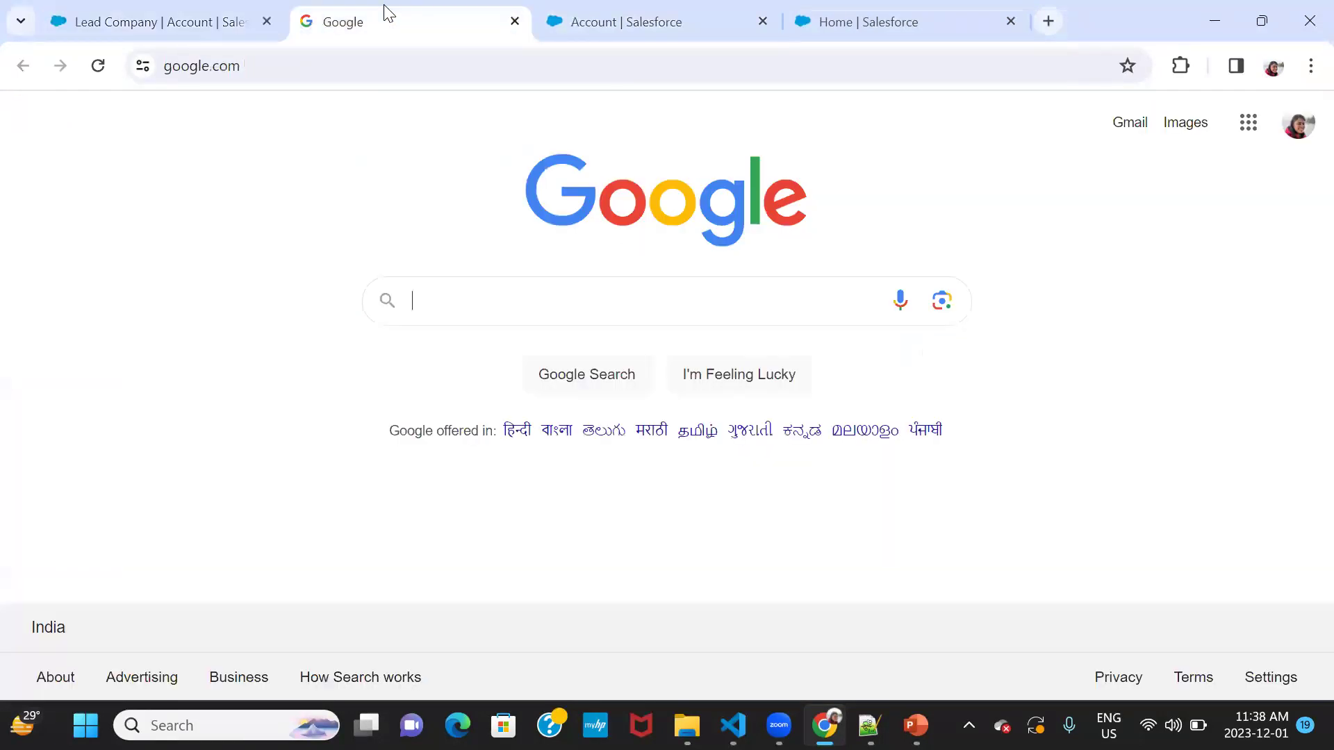
pyautogui.click(218, 16)
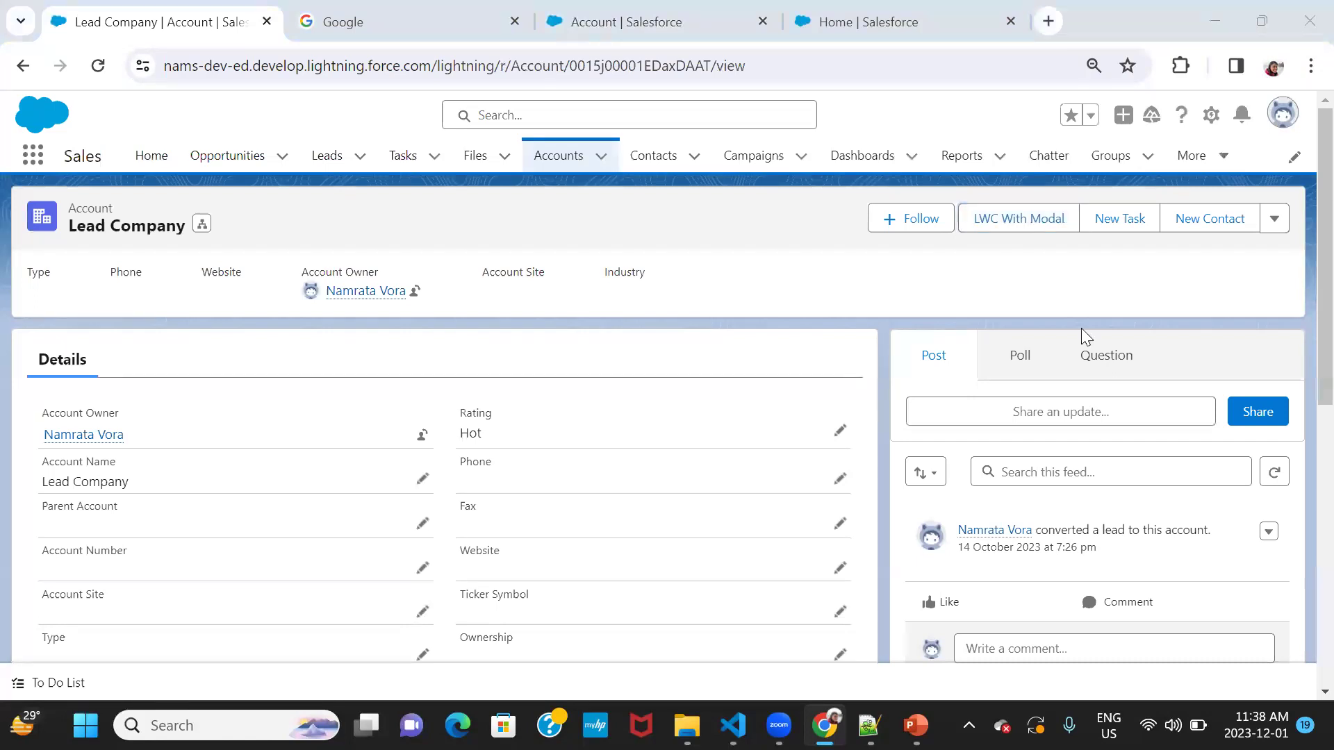
pyautogui.hotkey('alt', 'Tab')
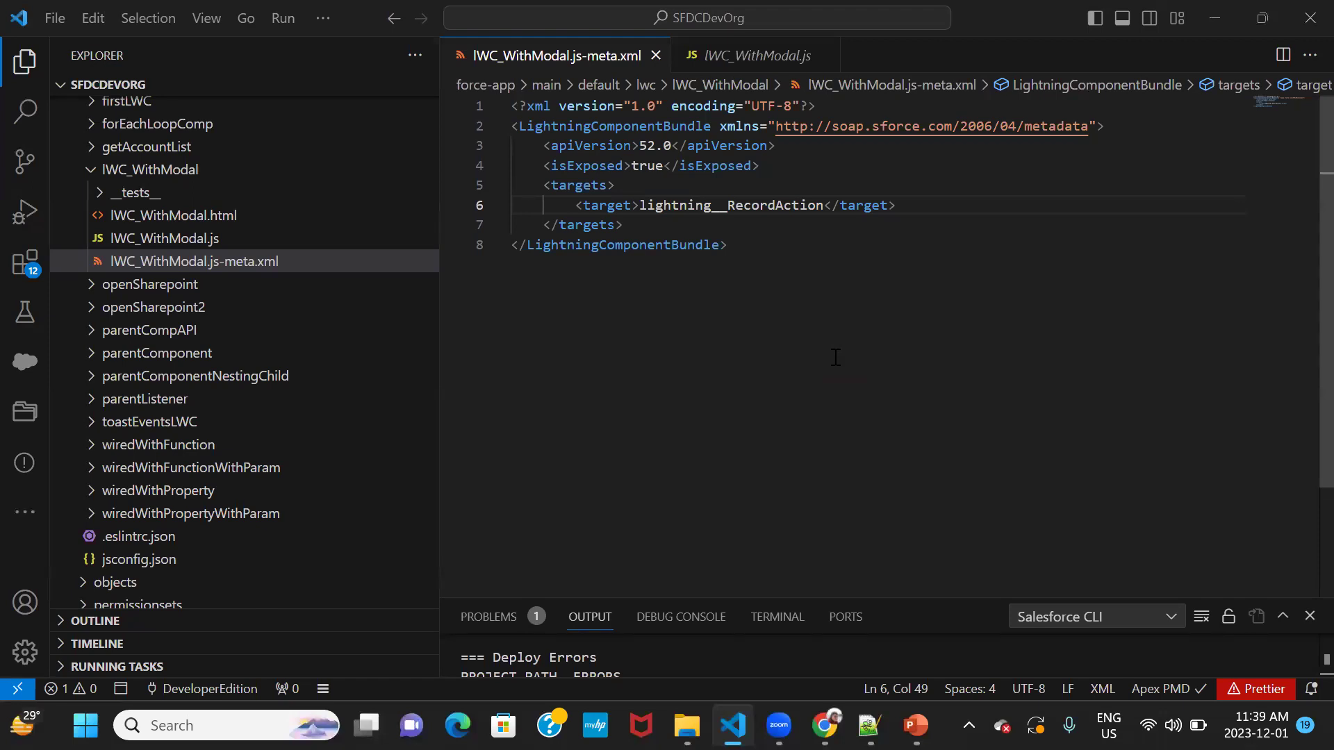
pyautogui.hotkey('alt', 'Tab')
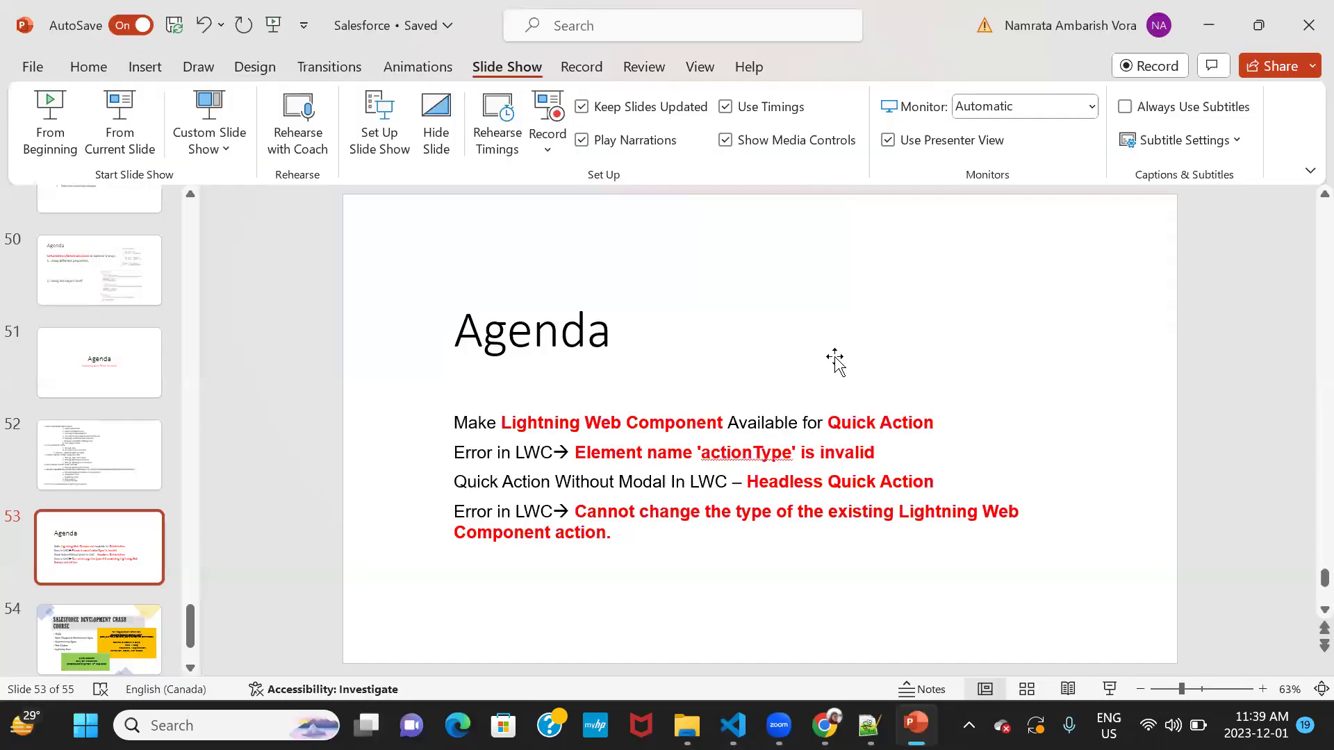
pyautogui.hotkey('alt', 'Tab')
pyautogui.hotkey('alt', 'Tab')
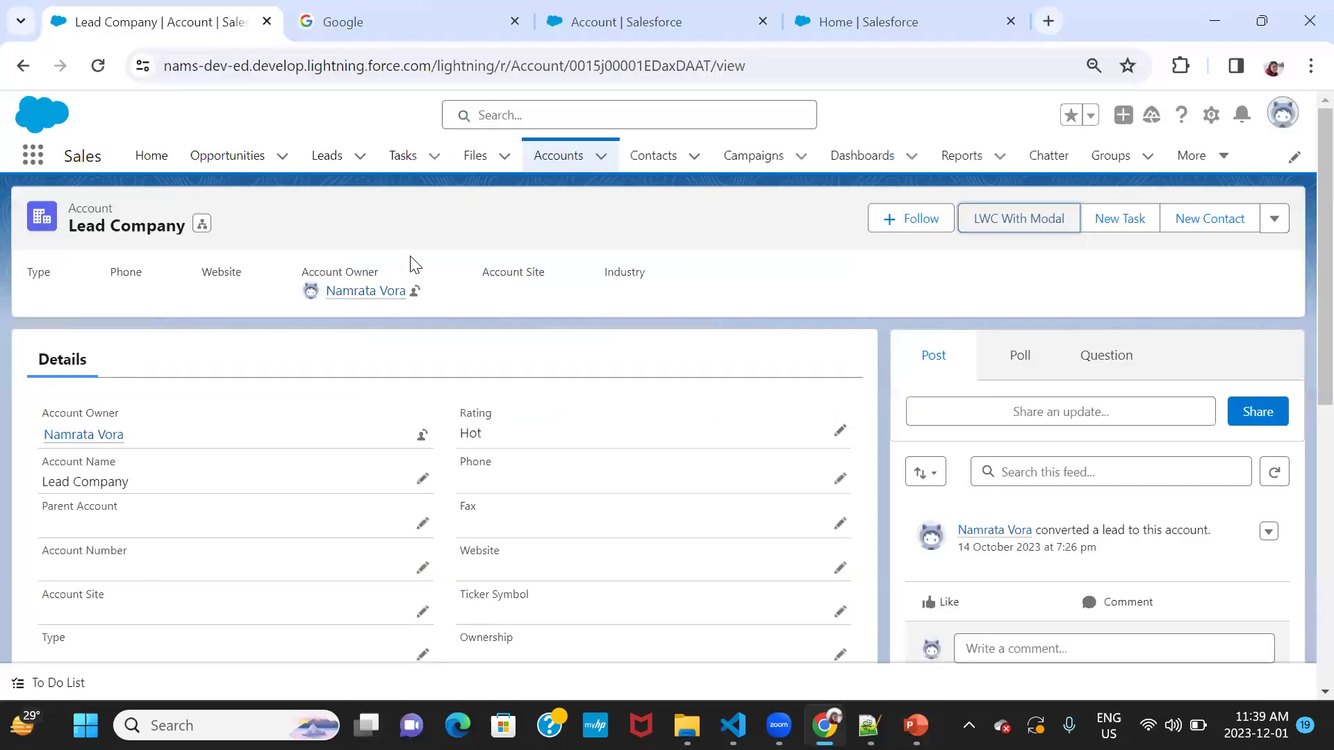
pyautogui.hotkey('alt', 'Tab')
pyautogui.hotkey('alt', 'Tab')
pyautogui.hotkey('alt', 'Tab')
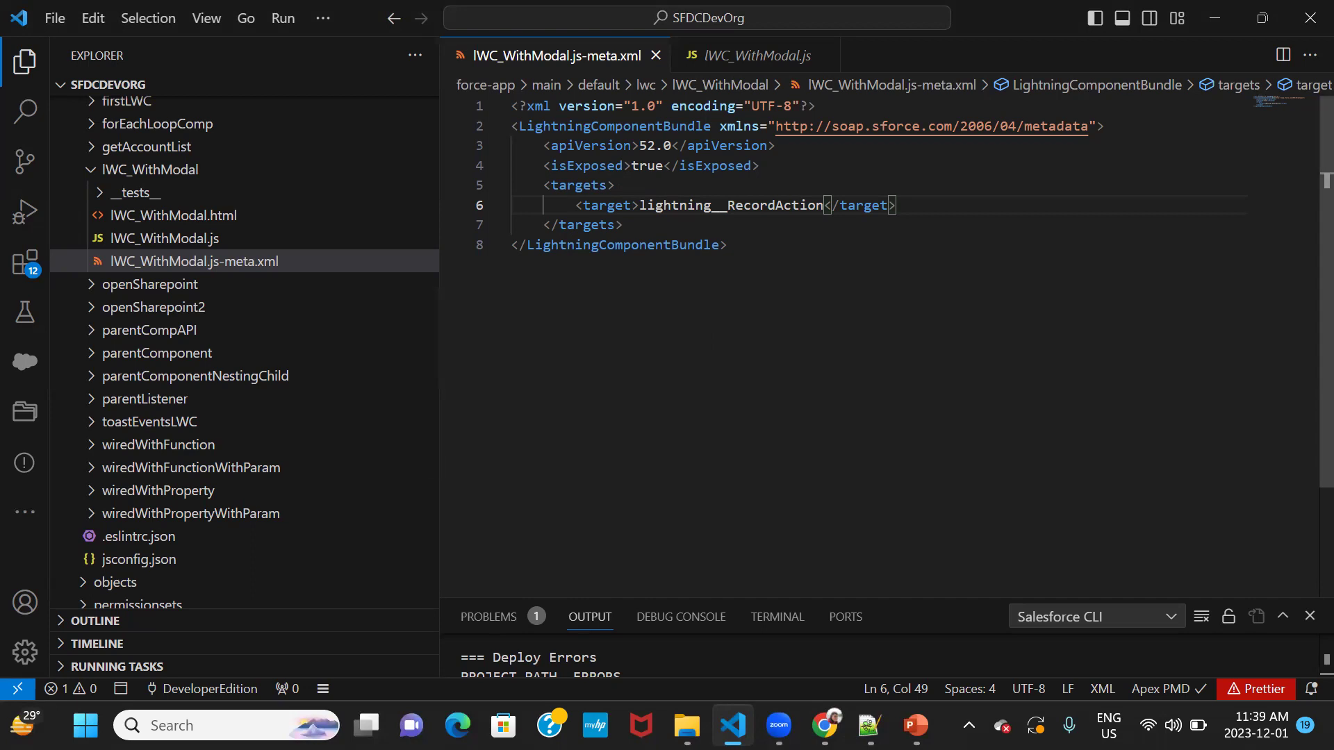
# Step: Close the Google tab, select the Screen Action subtype value, and revisit the Lead Company record
pyautogui.hotkey('alt', 'Tab')
pyautogui.click(587, 21)
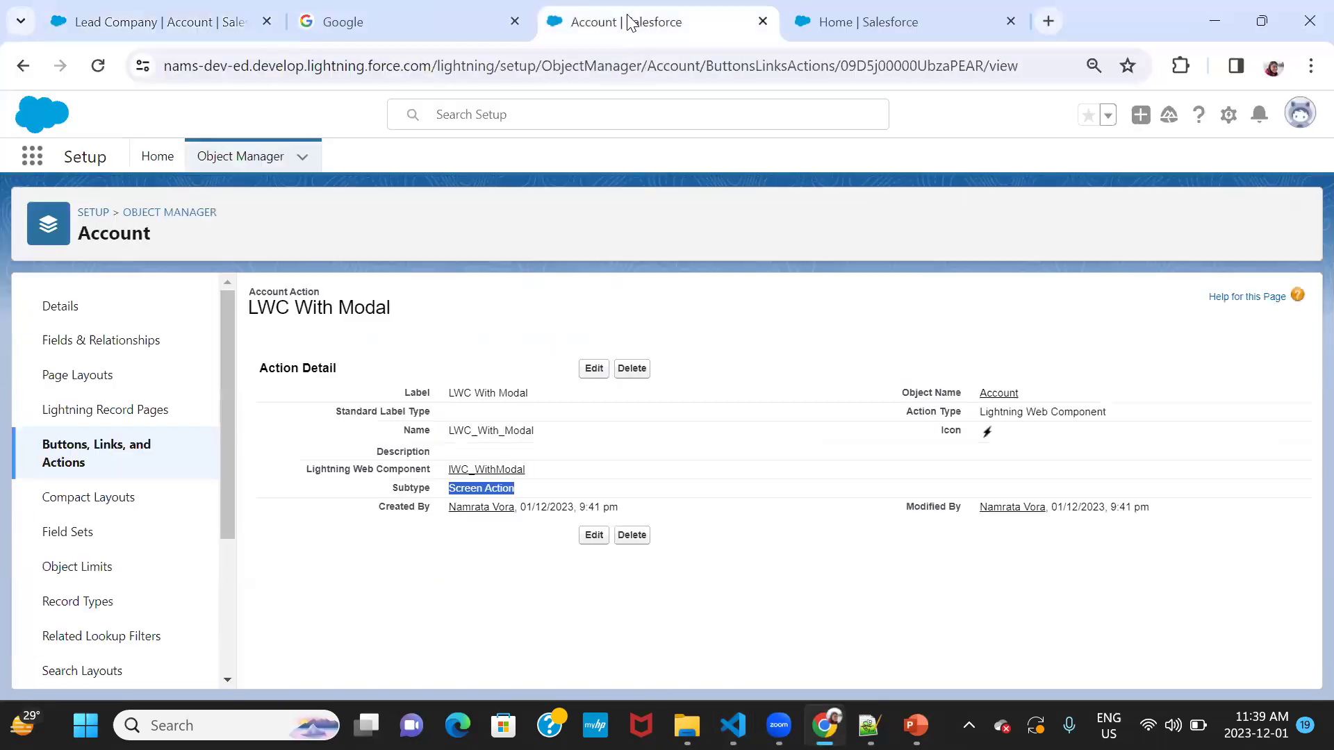
pyautogui.click(515, 22)
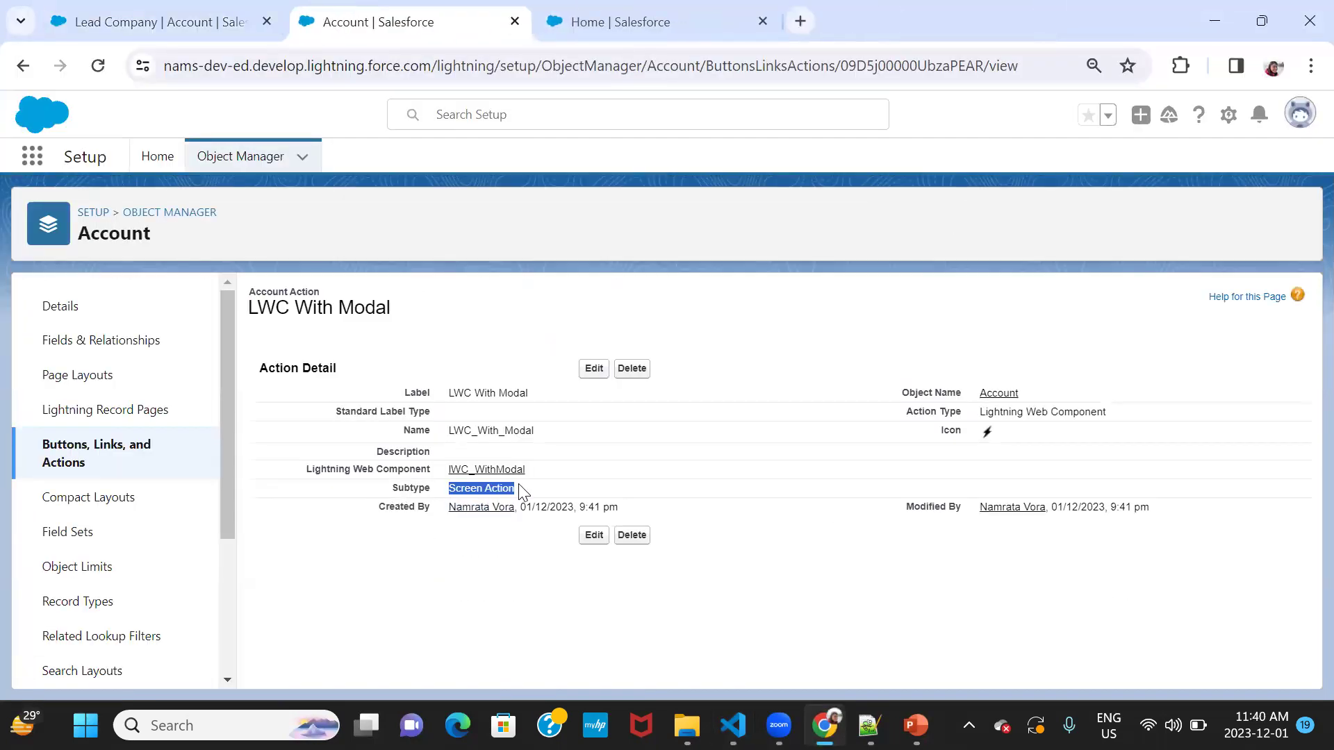
pyautogui.moveTo(445, 490); pyautogui.dragTo(515, 488)
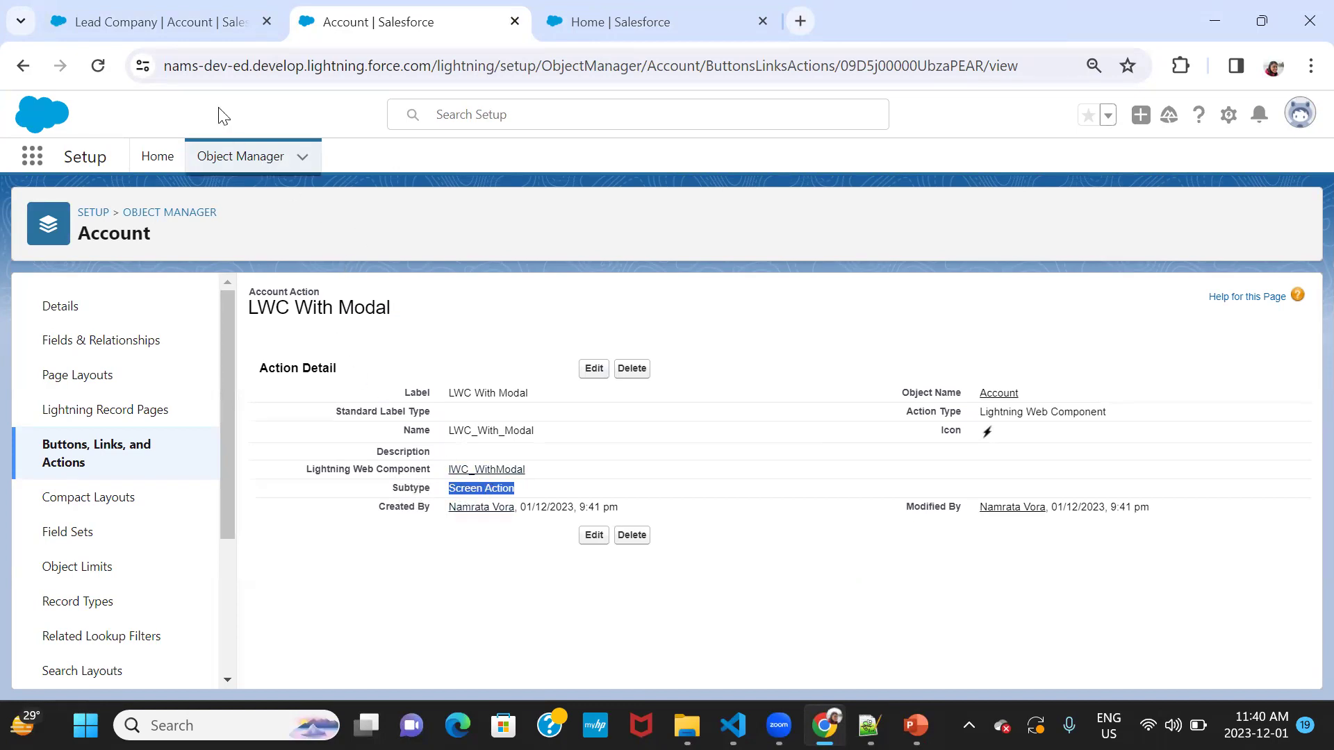
pyautogui.click(206, 21)
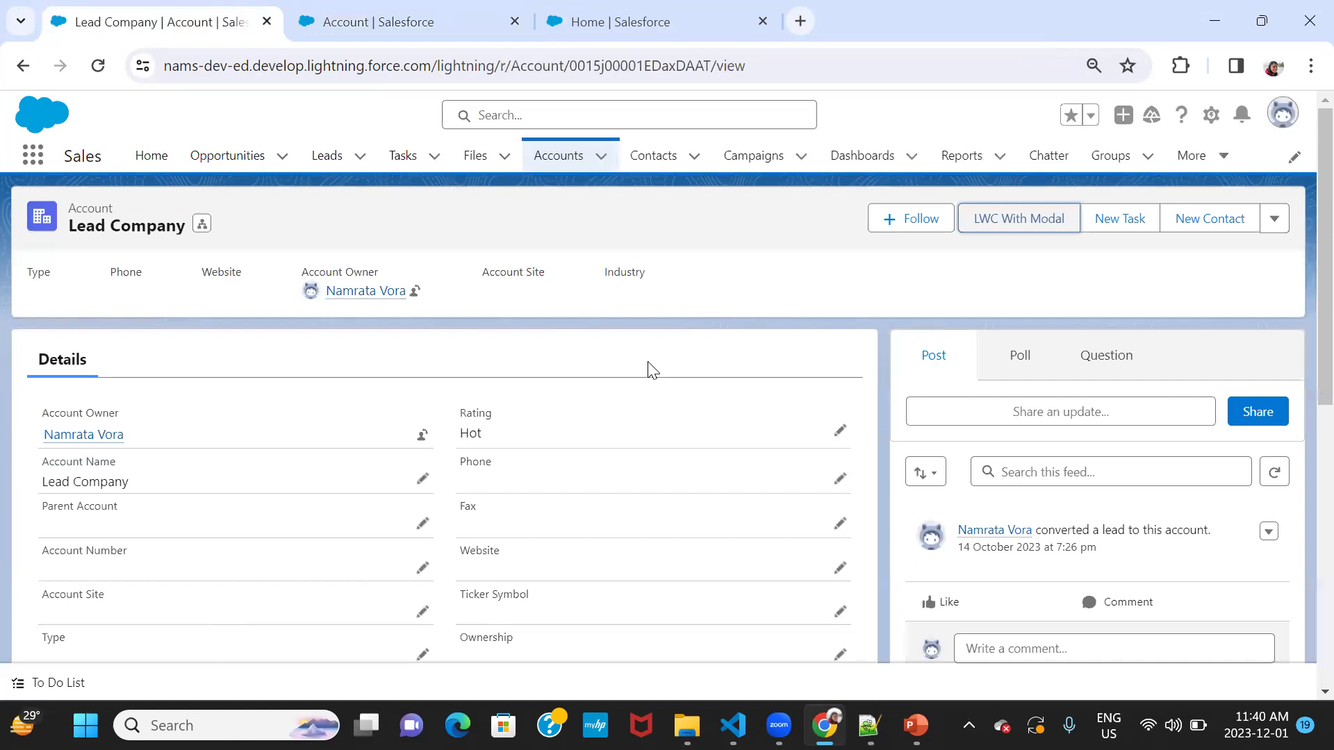
pyautogui.hotkey('alt', 'Tab')
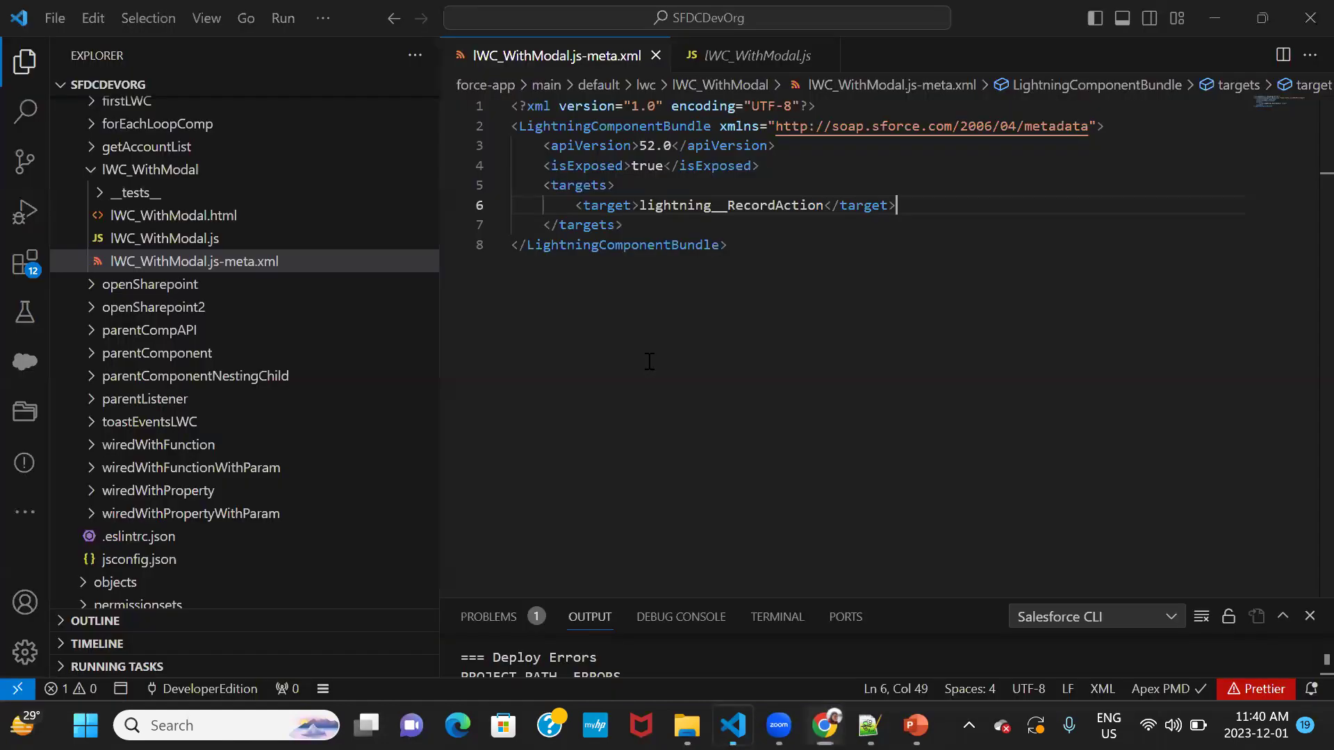
# Step: Copy the targetConfigs block from Notepad++, paste it after </targets> in meta.xml, and save
pyautogui.click(869, 725)
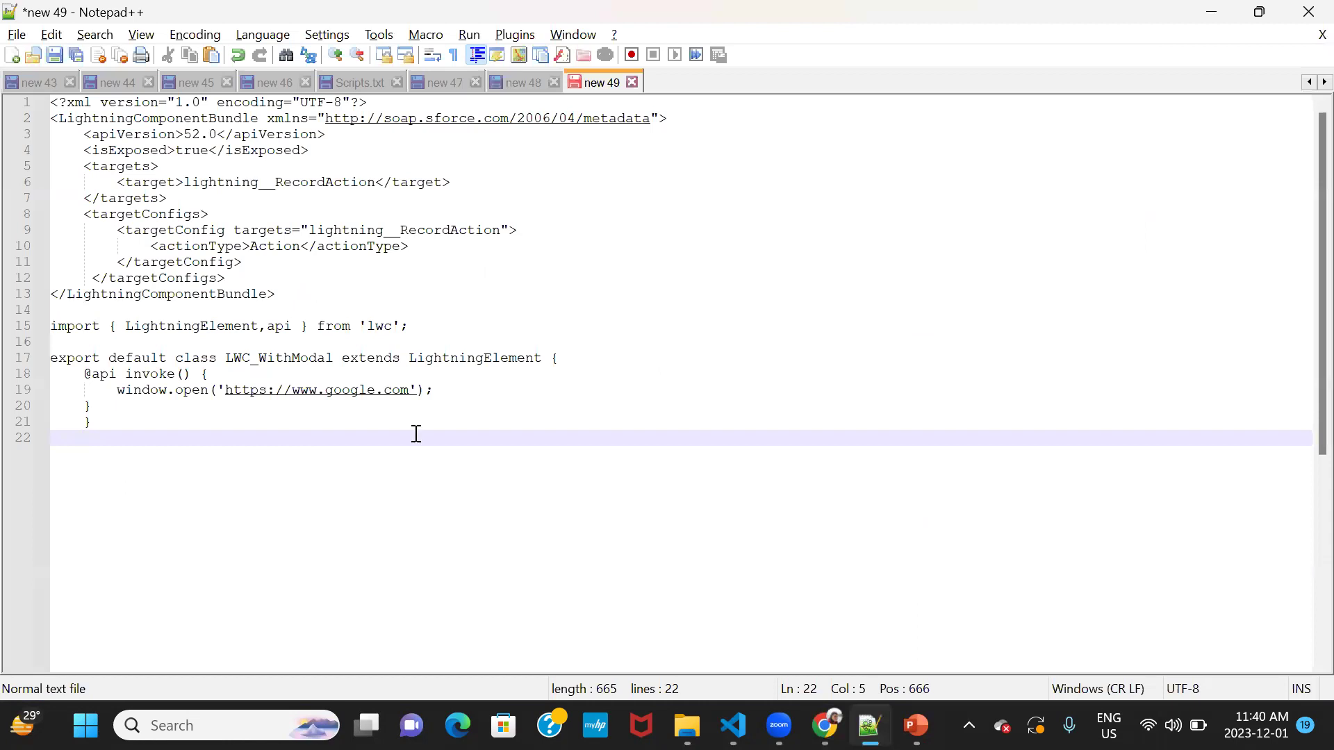
pyautogui.click(88, 217)
pyautogui.moveTo(88, 217); pyautogui.dragTo(232, 279)
pyautogui.hotkey('ctrl', 'c')
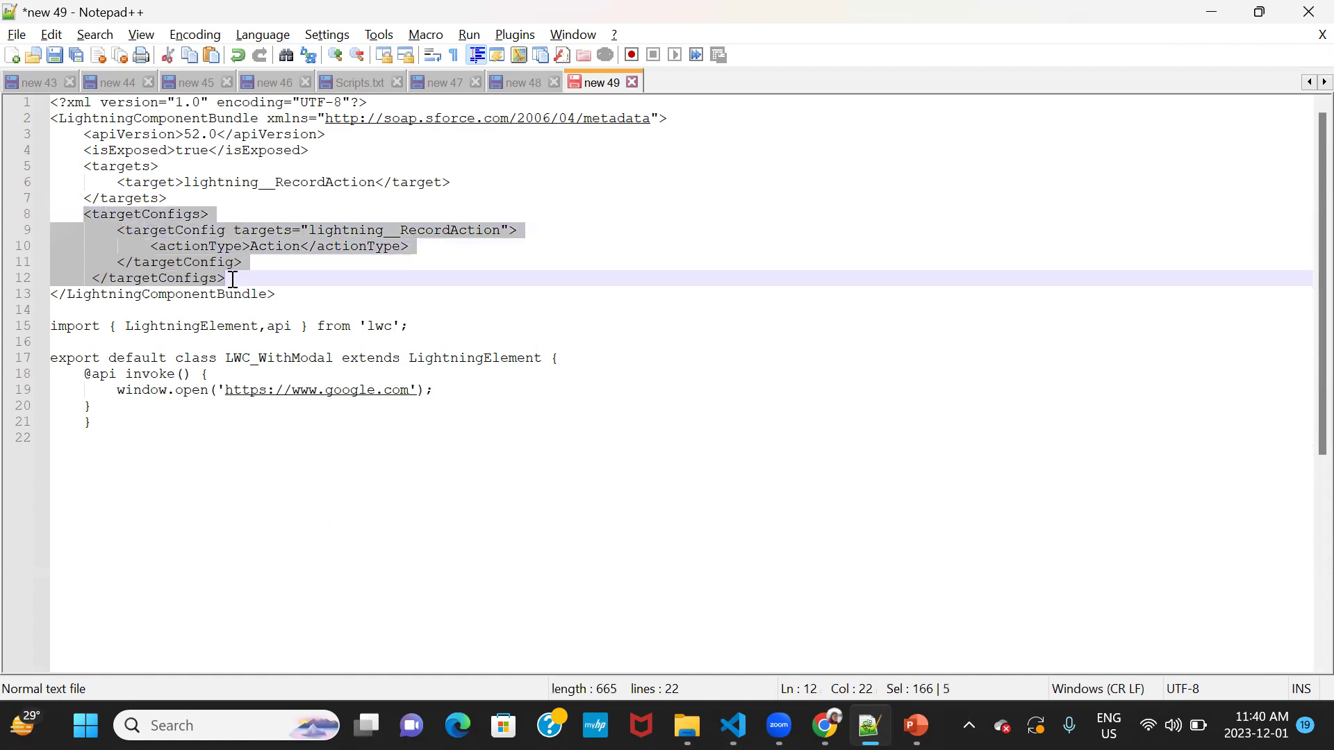
pyautogui.hotkey('alt', 'Tab')
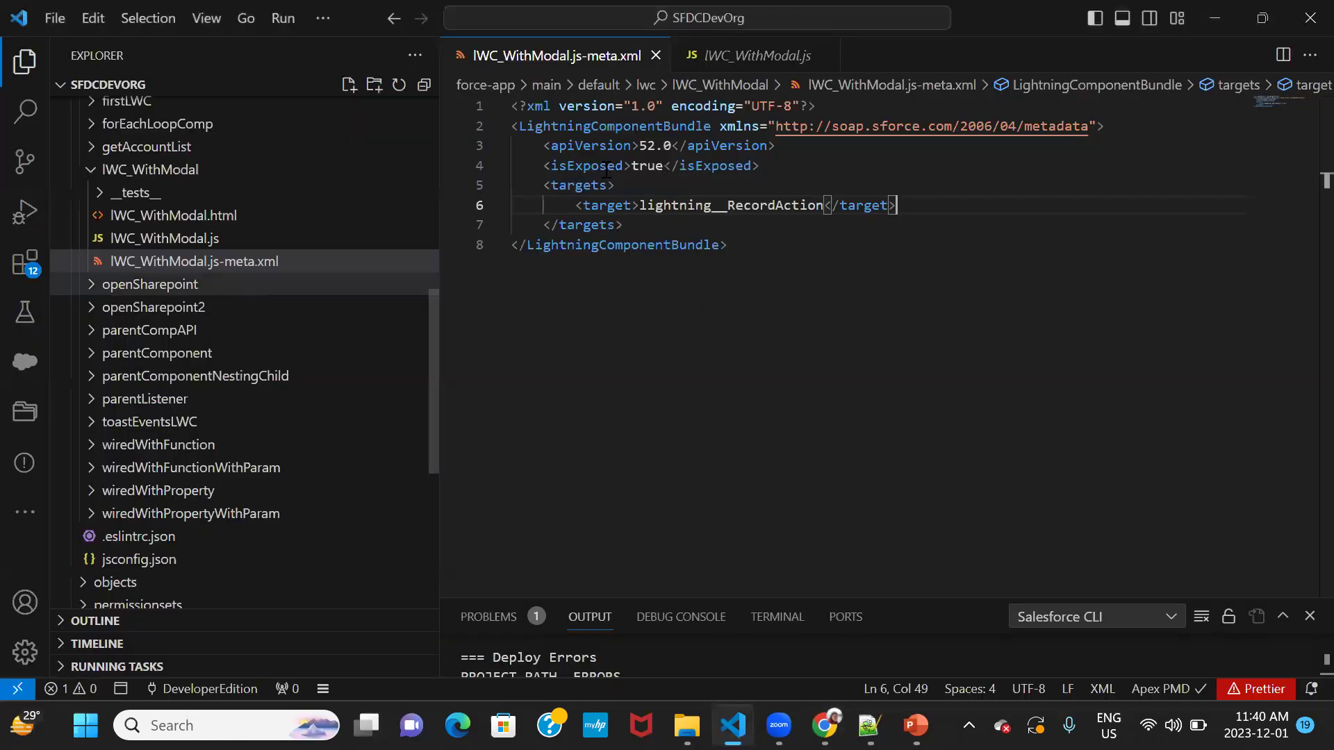
pyautogui.click(623, 224)
pyautogui.press('Return')
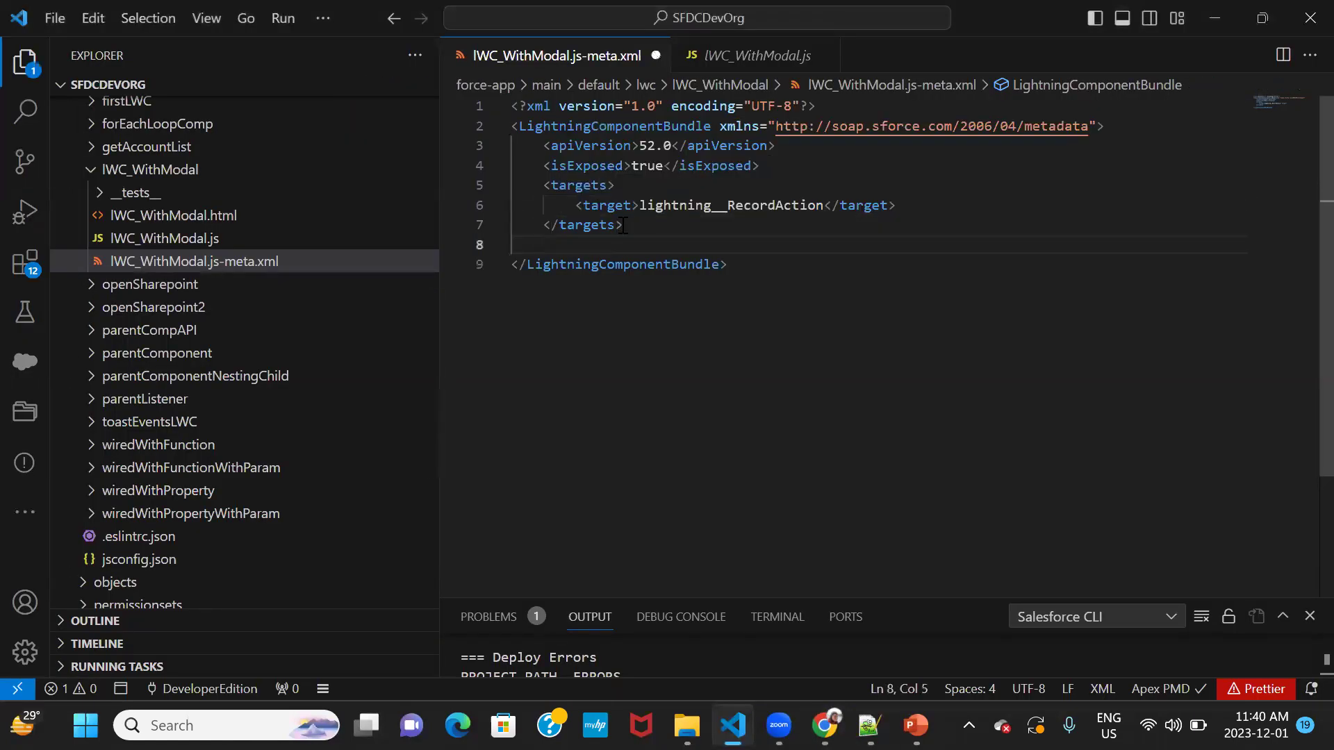
pyautogui.hotkey('ctrl', 'v')
pyautogui.hotkey('ctrl', 's')
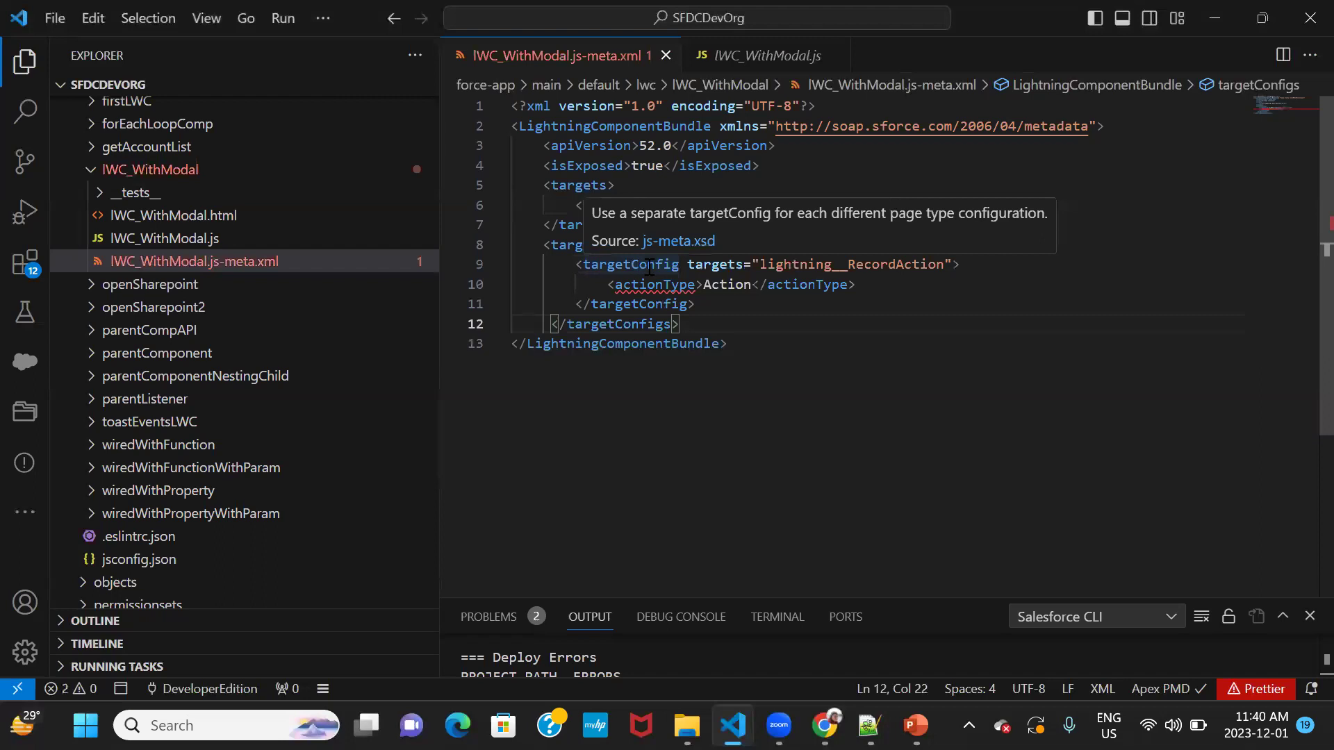
# Step: Inspect the invalid-element error flagged on actionType on line 10
pyautogui.doubleClick(714, 263)
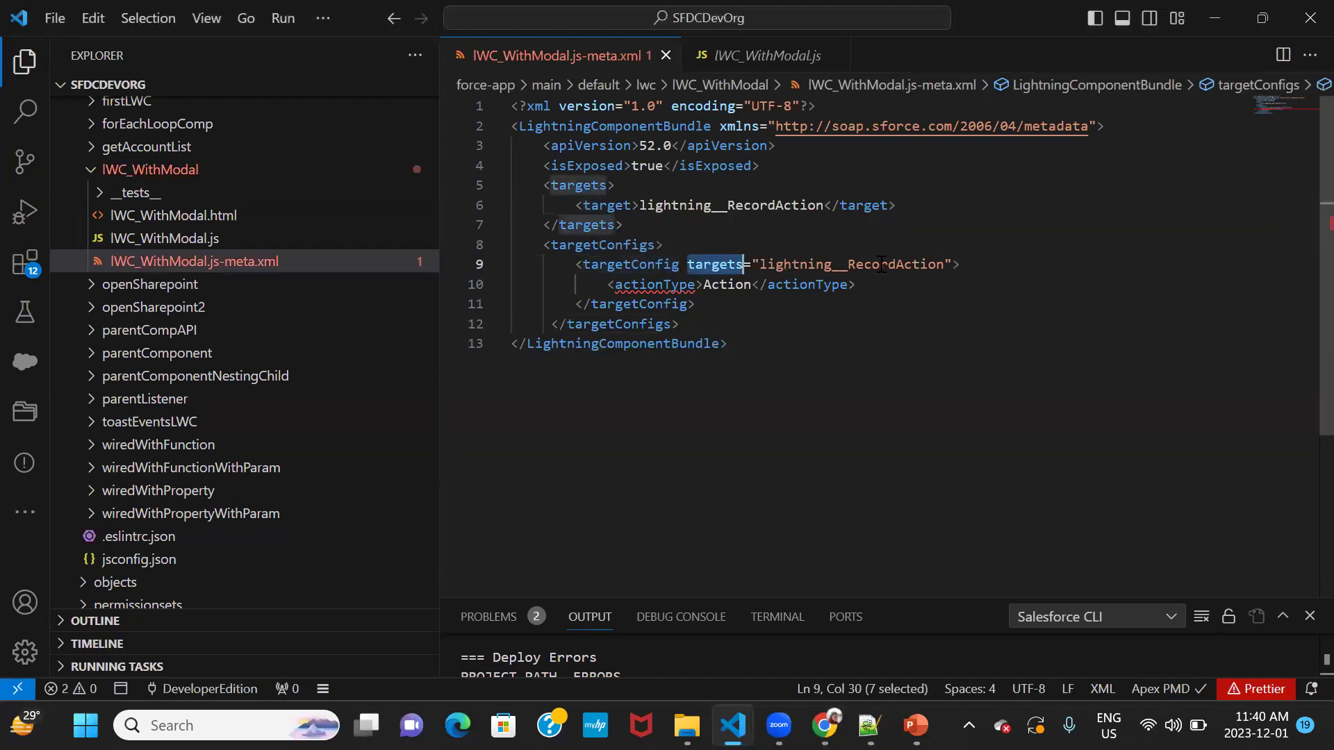
pyautogui.doubleClick(656, 284)
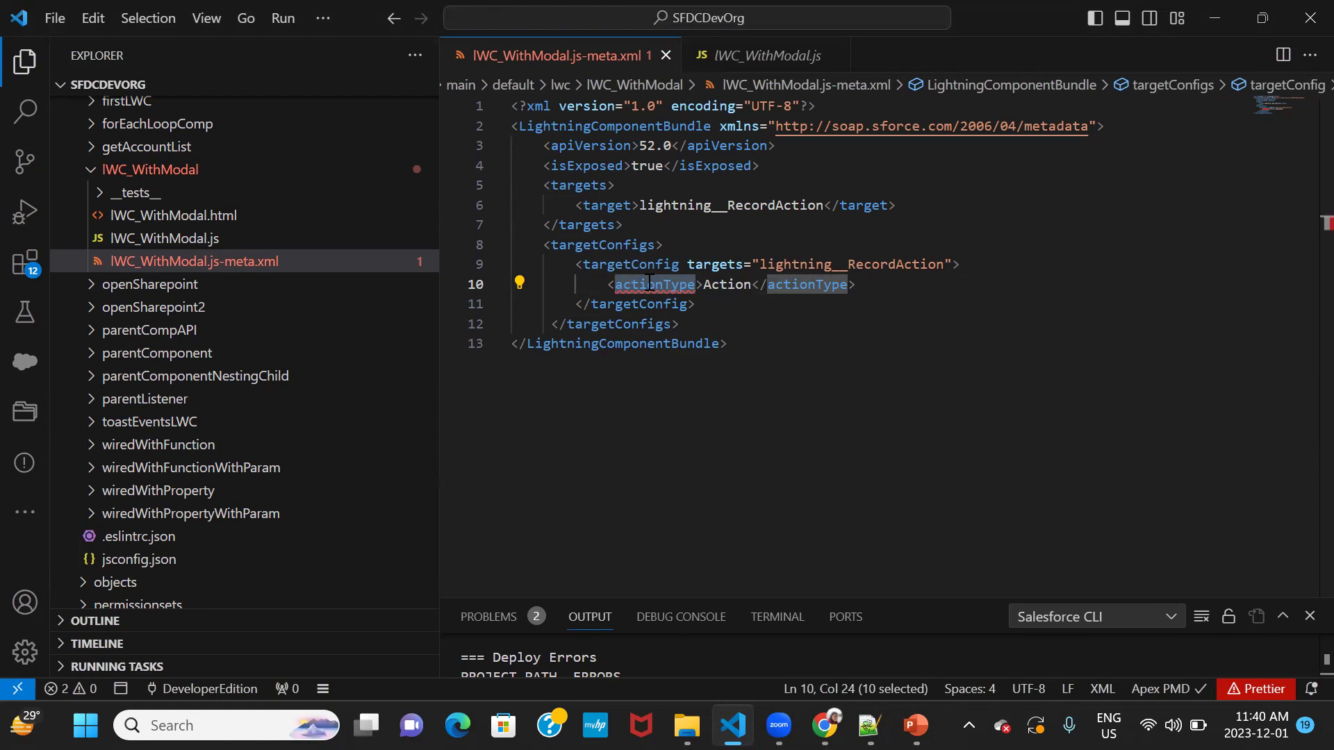
pyautogui.moveTo(648, 284)
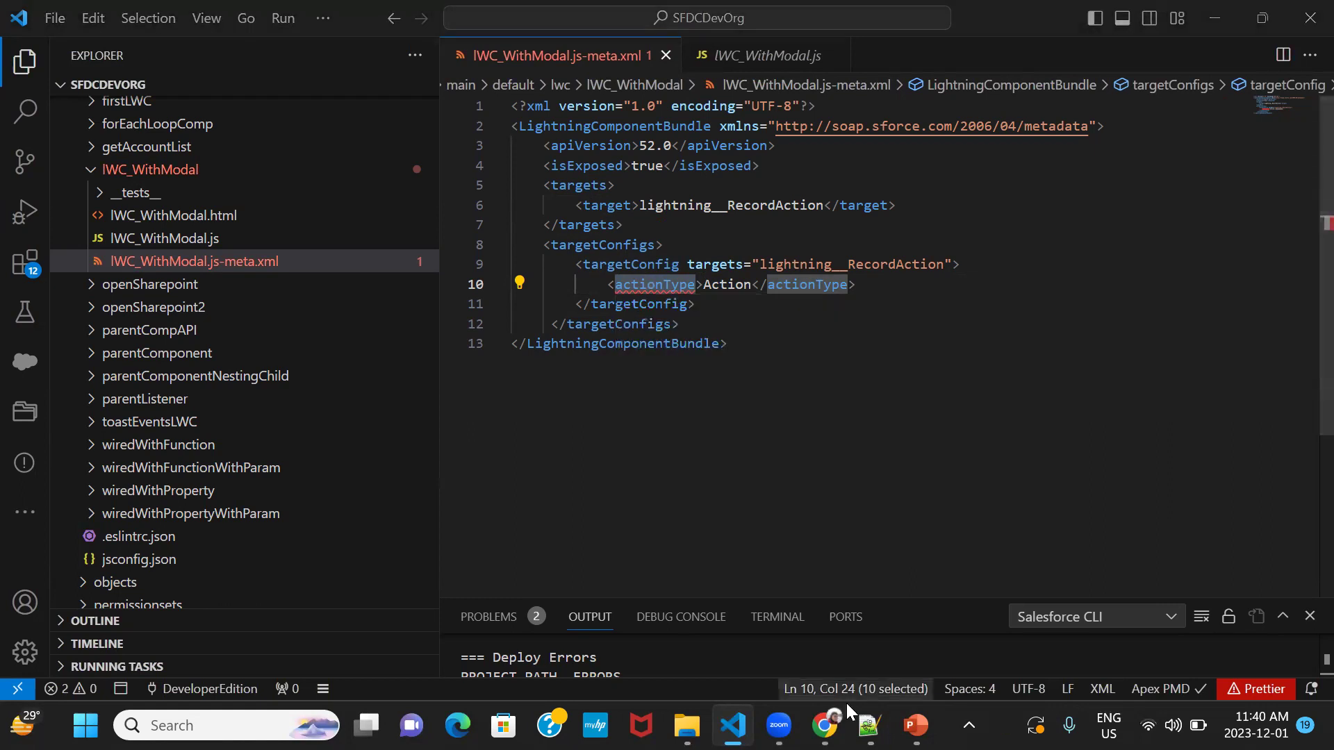
pyautogui.click(916, 725)
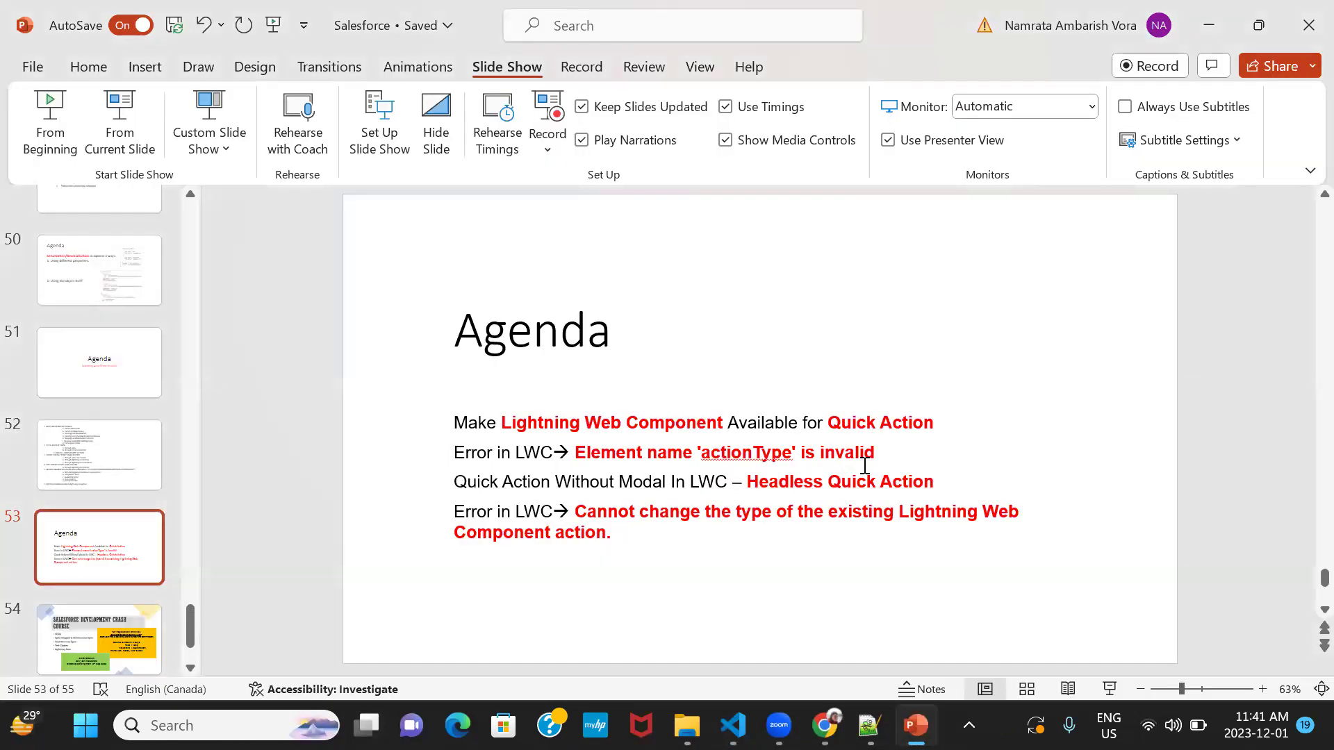
# Step: Minimize PowerPoint to return to LWC_WithModal's meta XML
pyautogui.click(1218, 8)
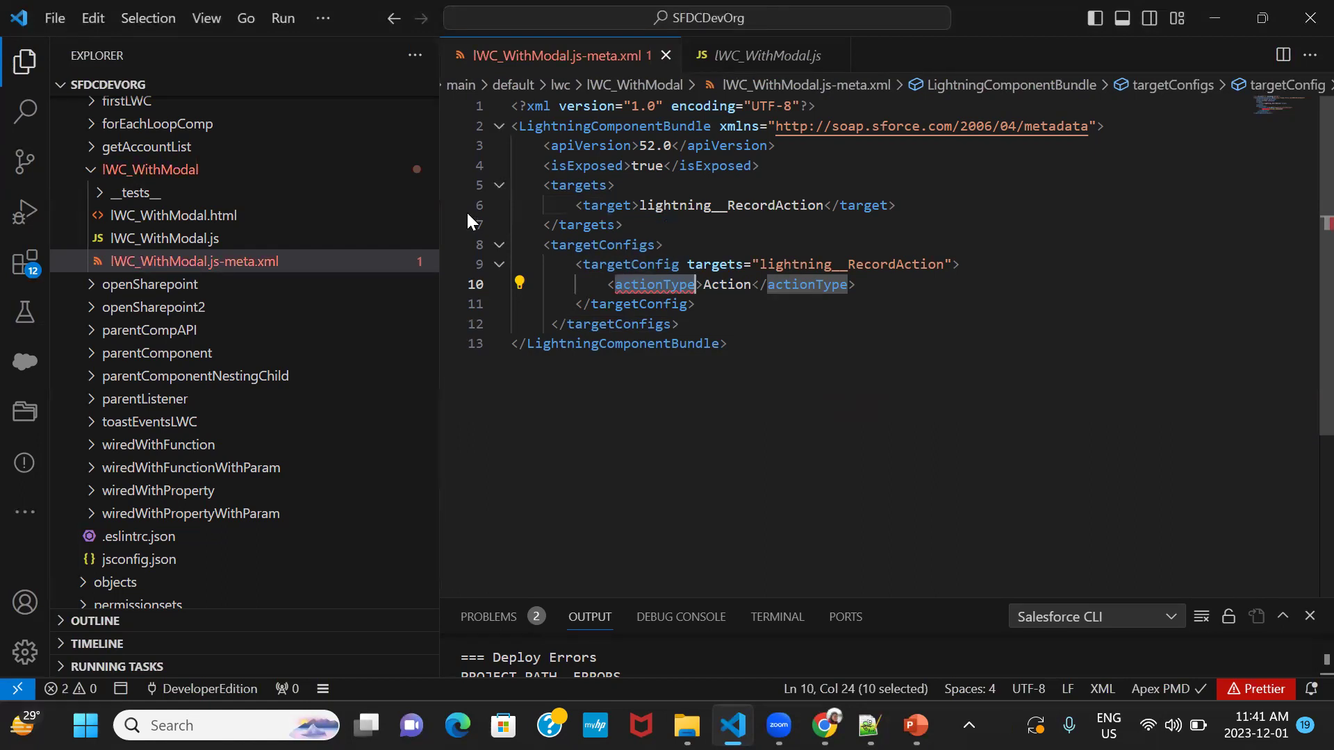
# Step: Run SFDX: Deploy Source to Org on the meta.xml and read the 'Cannot change the type' error
pyautogui.rightClick(177, 268)
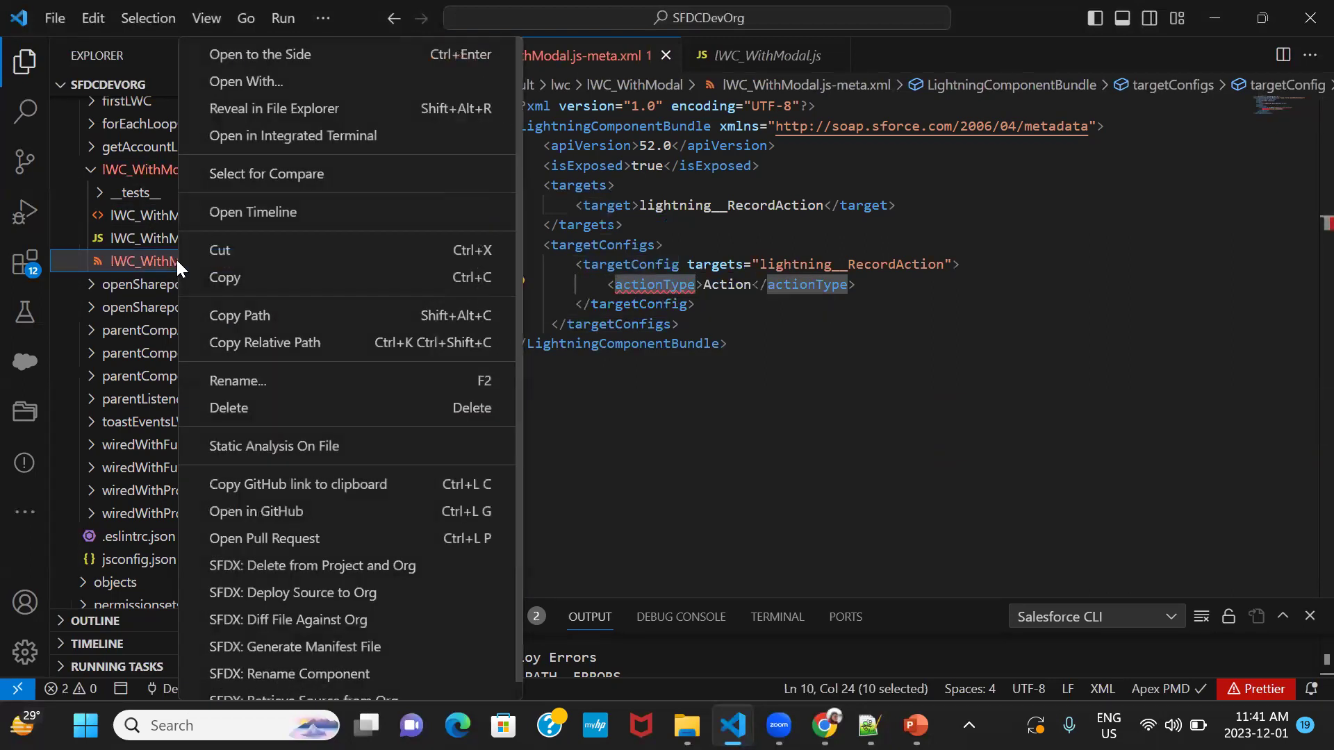
pyautogui.click(313, 595)
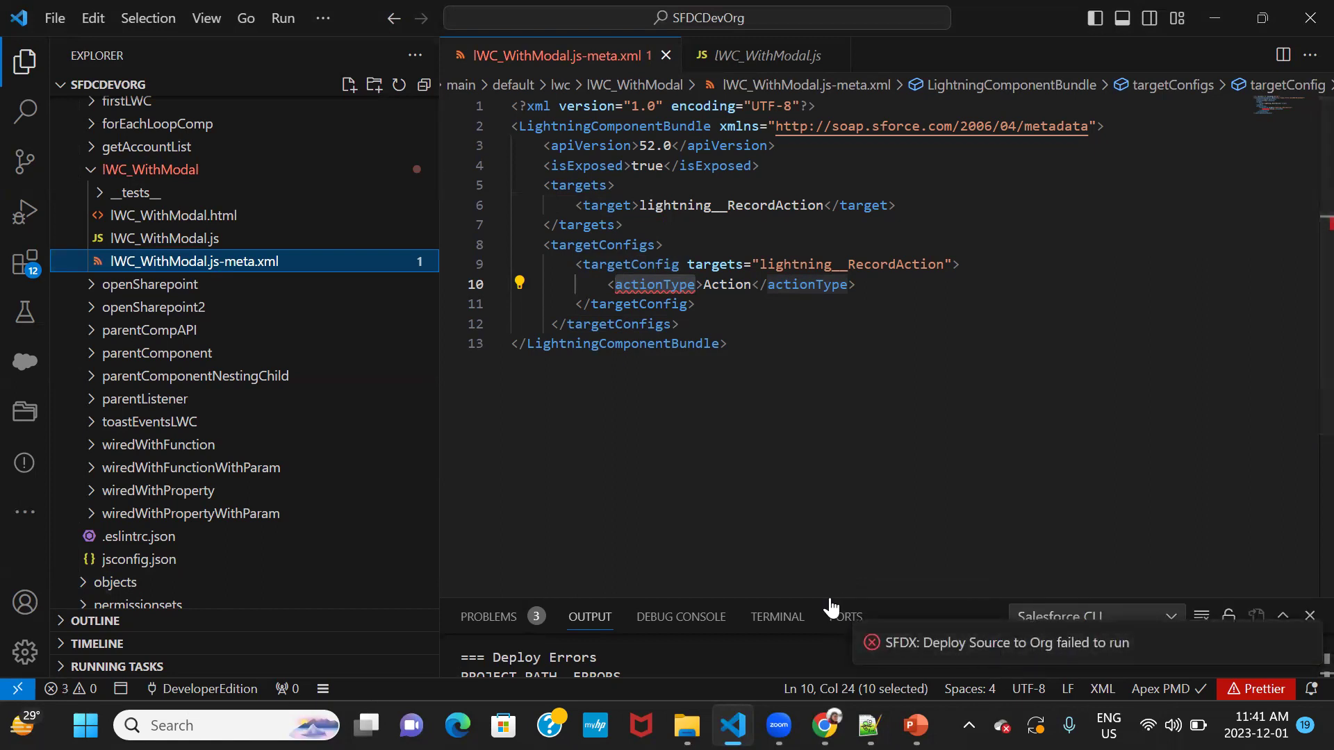
pyautogui.moveTo(831, 597); pyautogui.dragTo(860, 442)
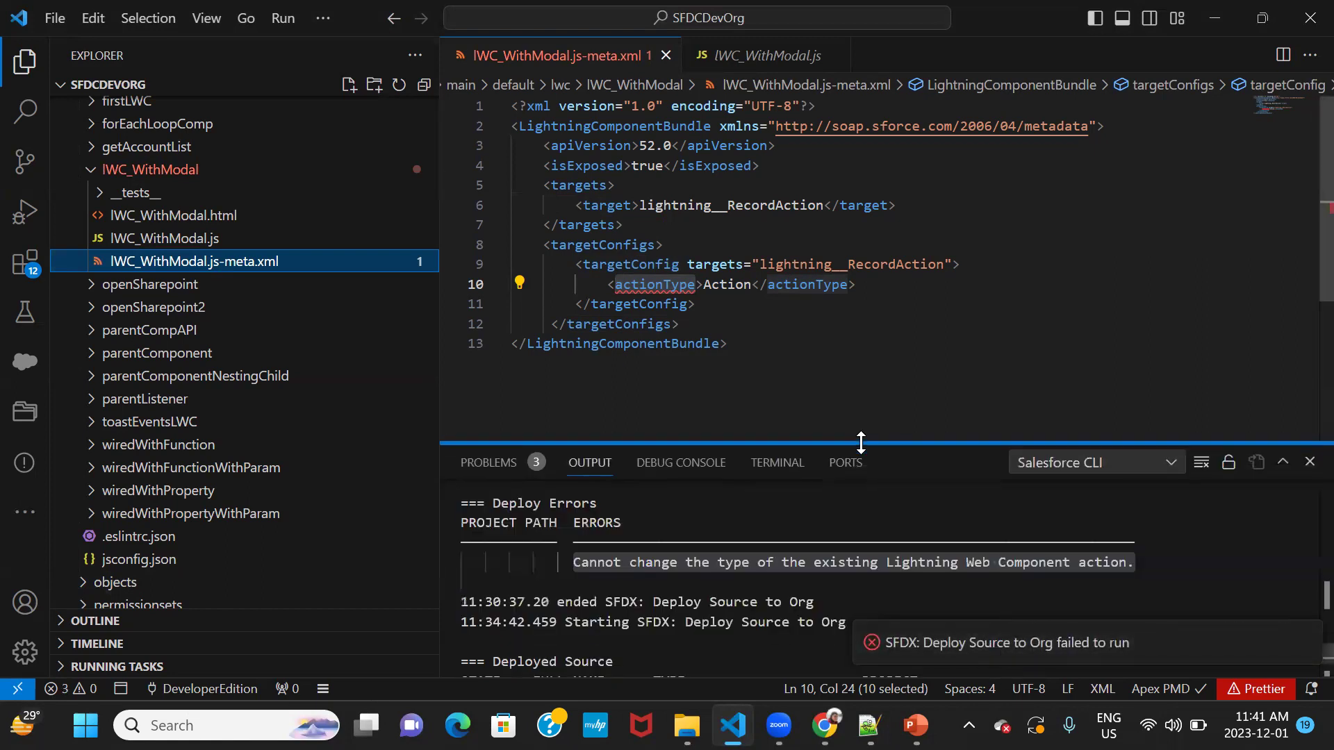
pyautogui.click(1300, 656)
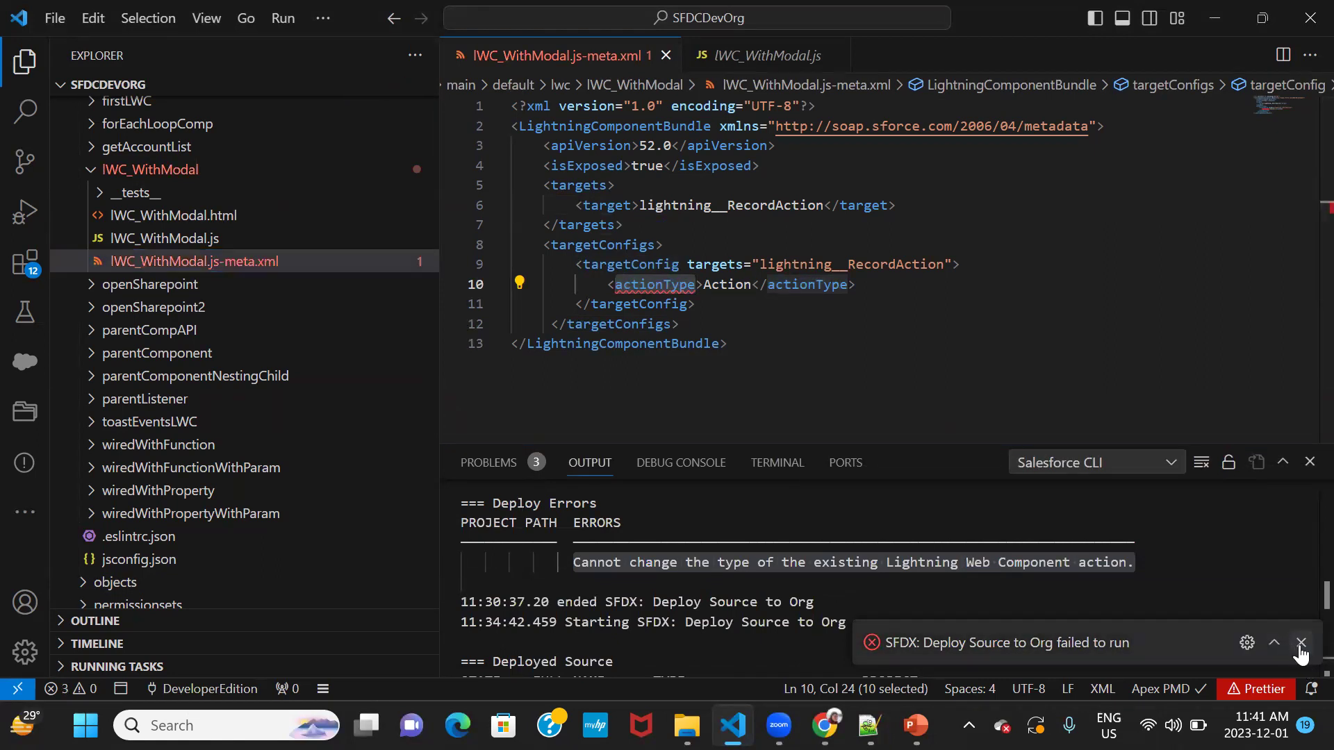
pyautogui.click(1308, 643)
pyautogui.scroll(-5, 1299, 656)
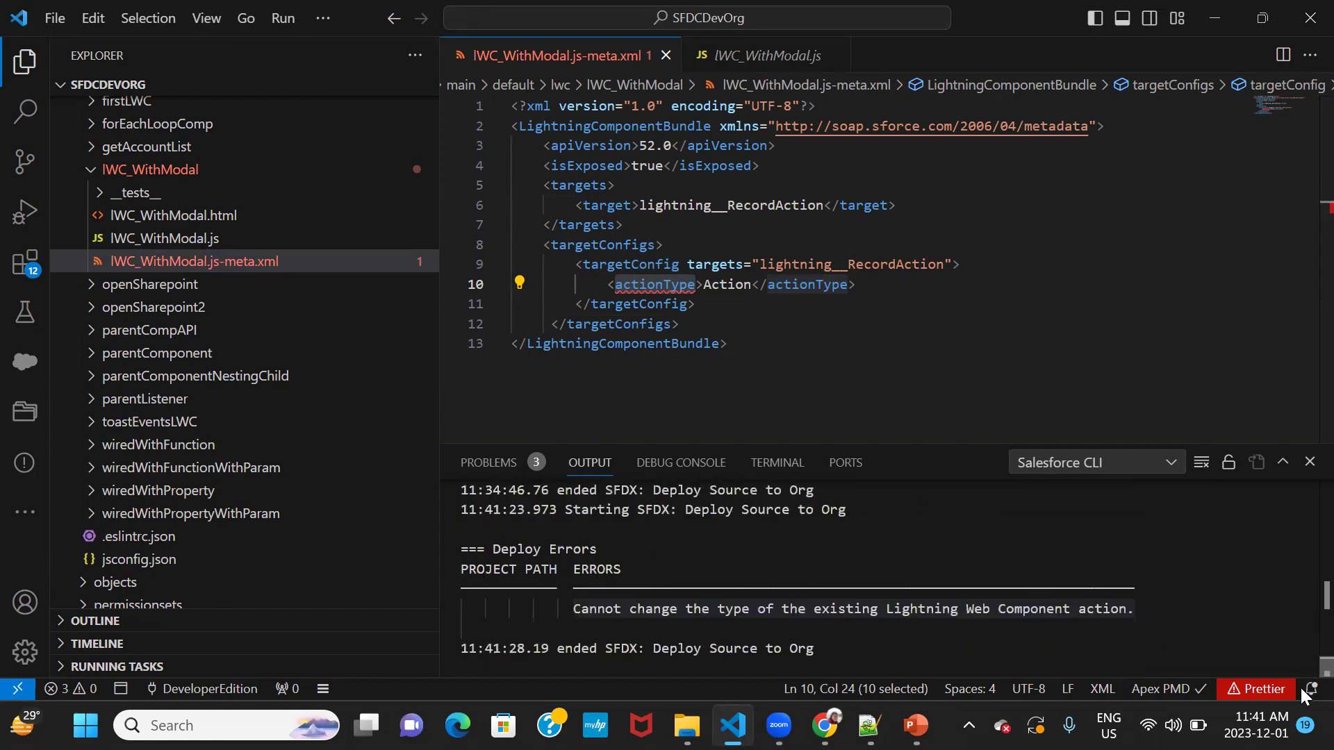
pyautogui.doubleClick(576, 613)
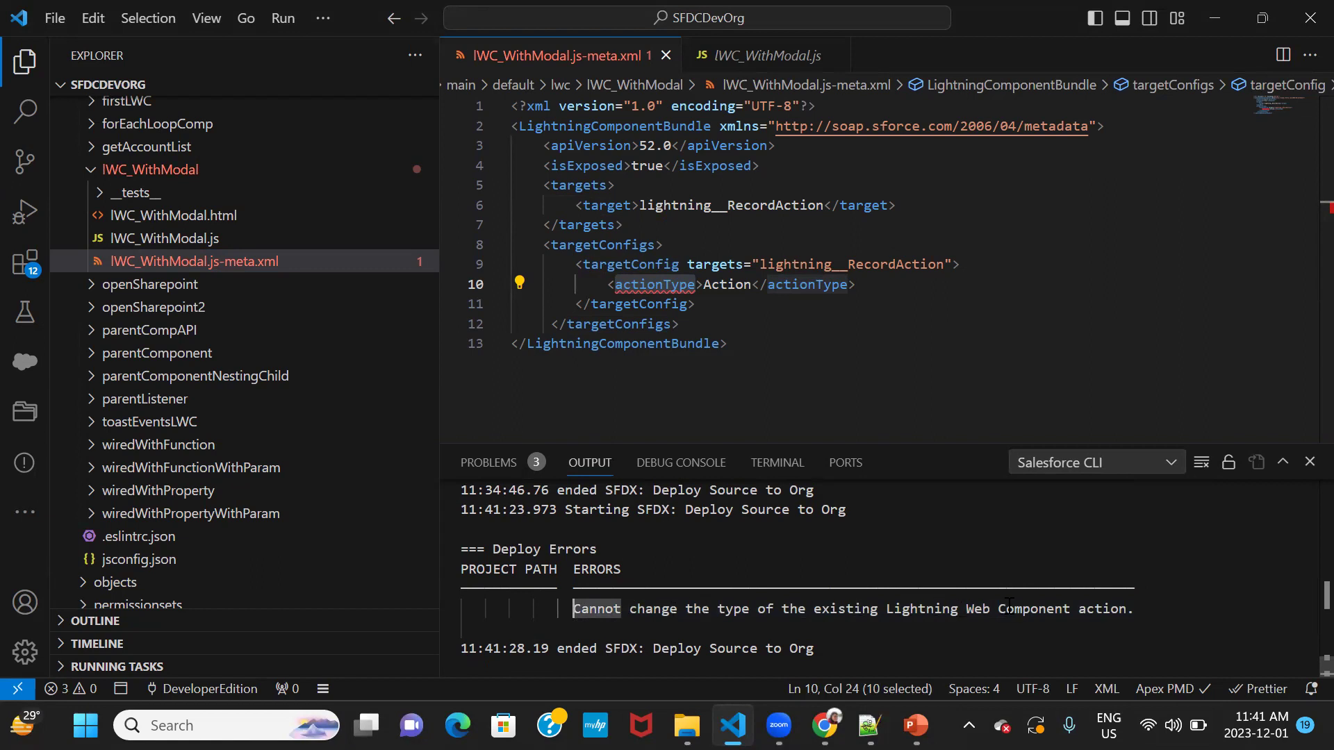
# Step: Highlight the last 'Error in LWC' line on the Agenda slide, then minimize PowerPoint
pyautogui.click(915, 726)
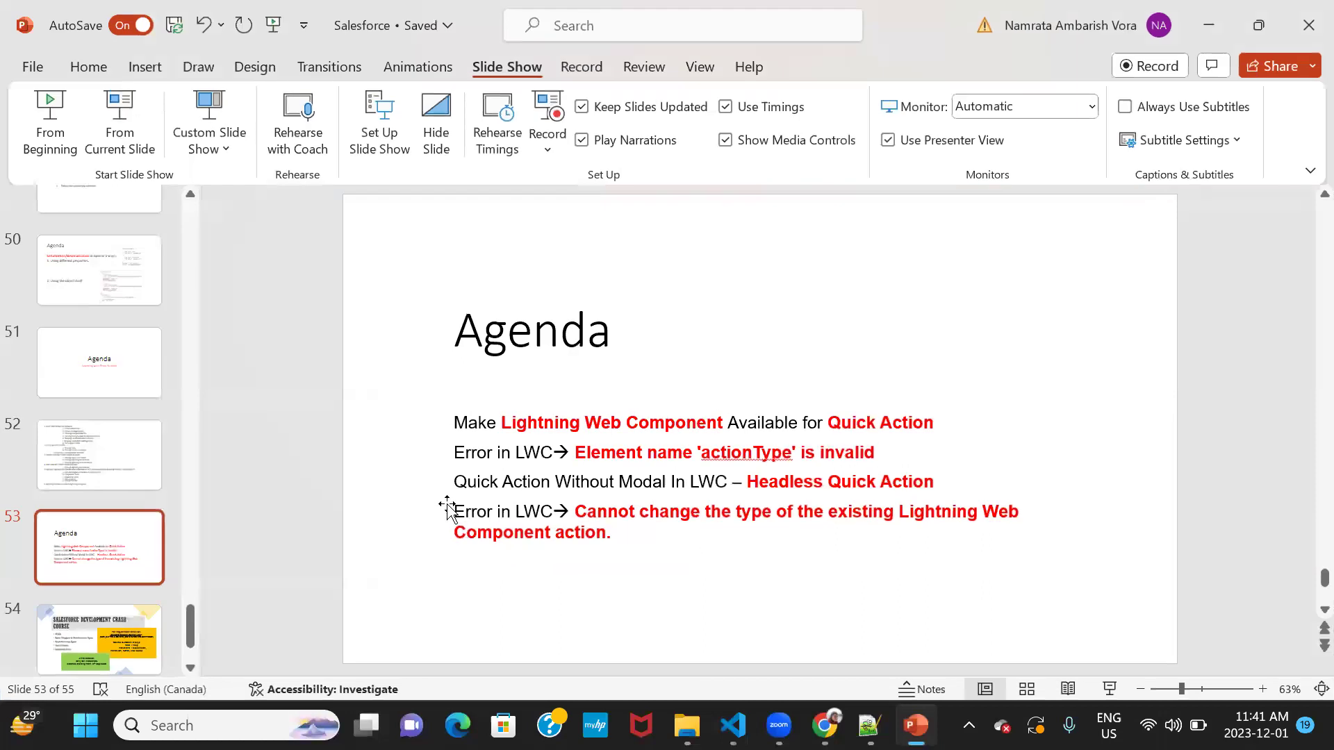
pyautogui.moveTo(455, 512); pyautogui.dragTo(640, 530)
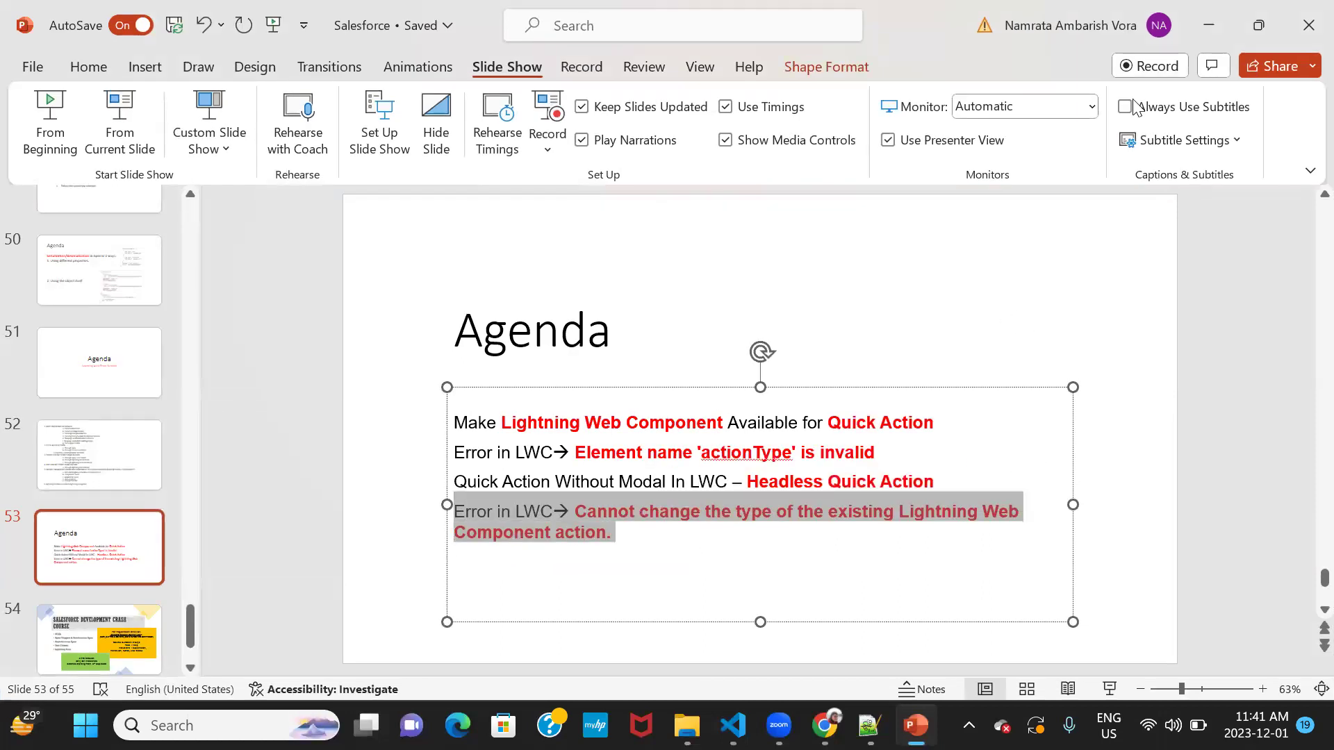
pyautogui.click(1209, 25)
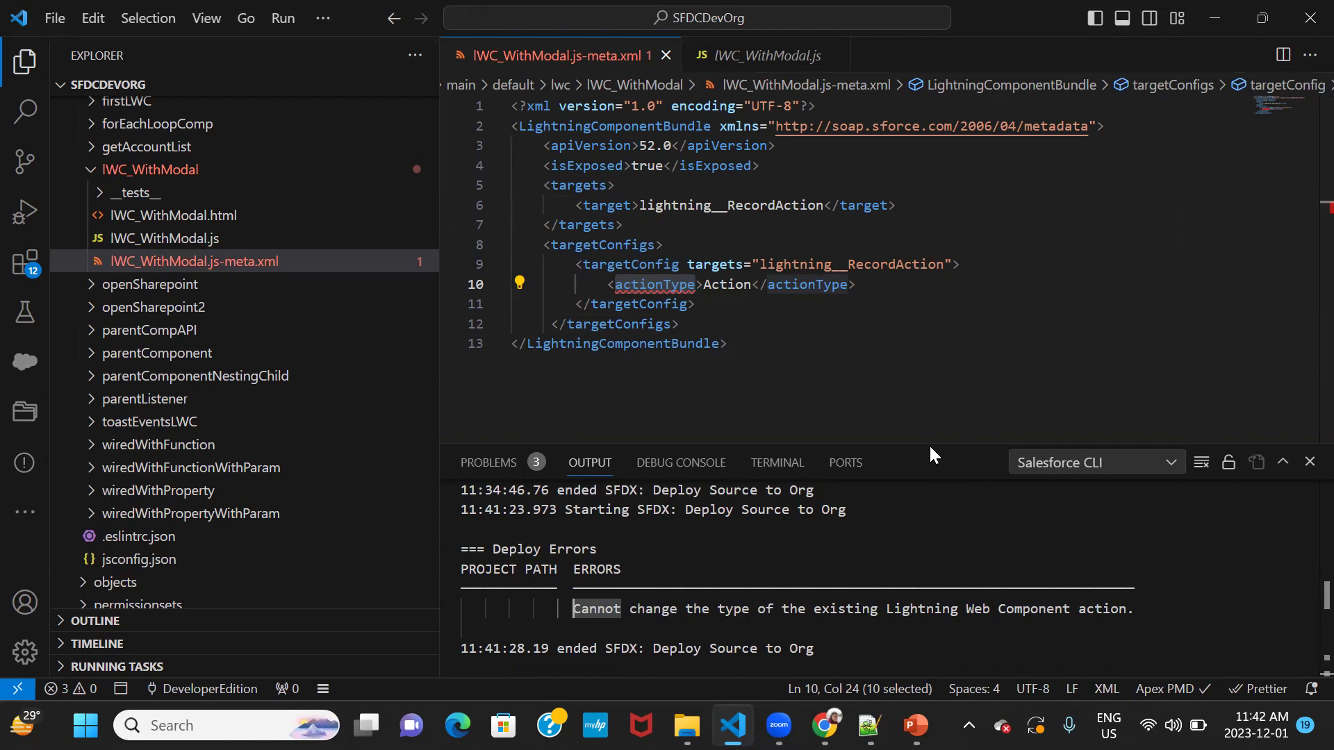
# Step: Open the LWC With Modal action's edit page and check its Screen Action subtype
pyautogui.hotkey('alt', 'Tab')
pyautogui.hotkey('alt', 'Tab')
pyautogui.hotkey('alt', 'Tab')
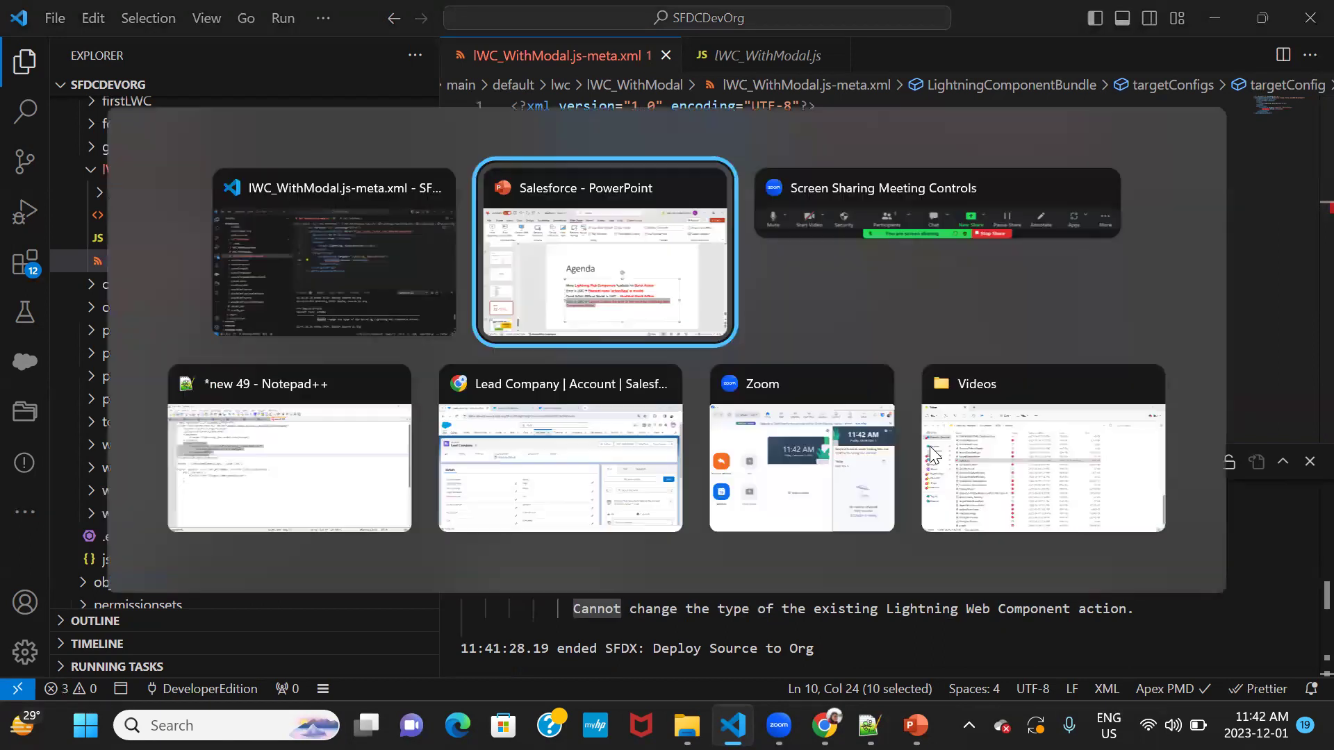
pyautogui.hotkey('alt', 'Tab')
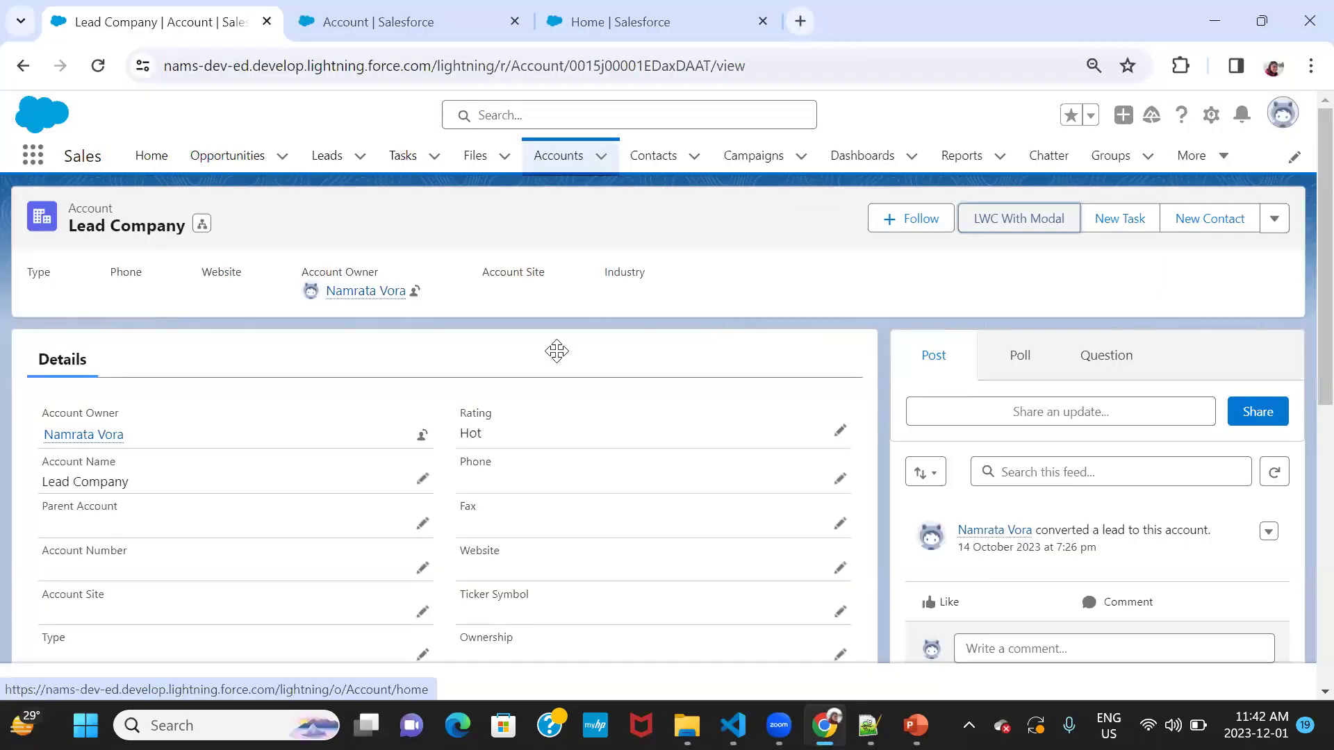
pyautogui.click(417, 22)
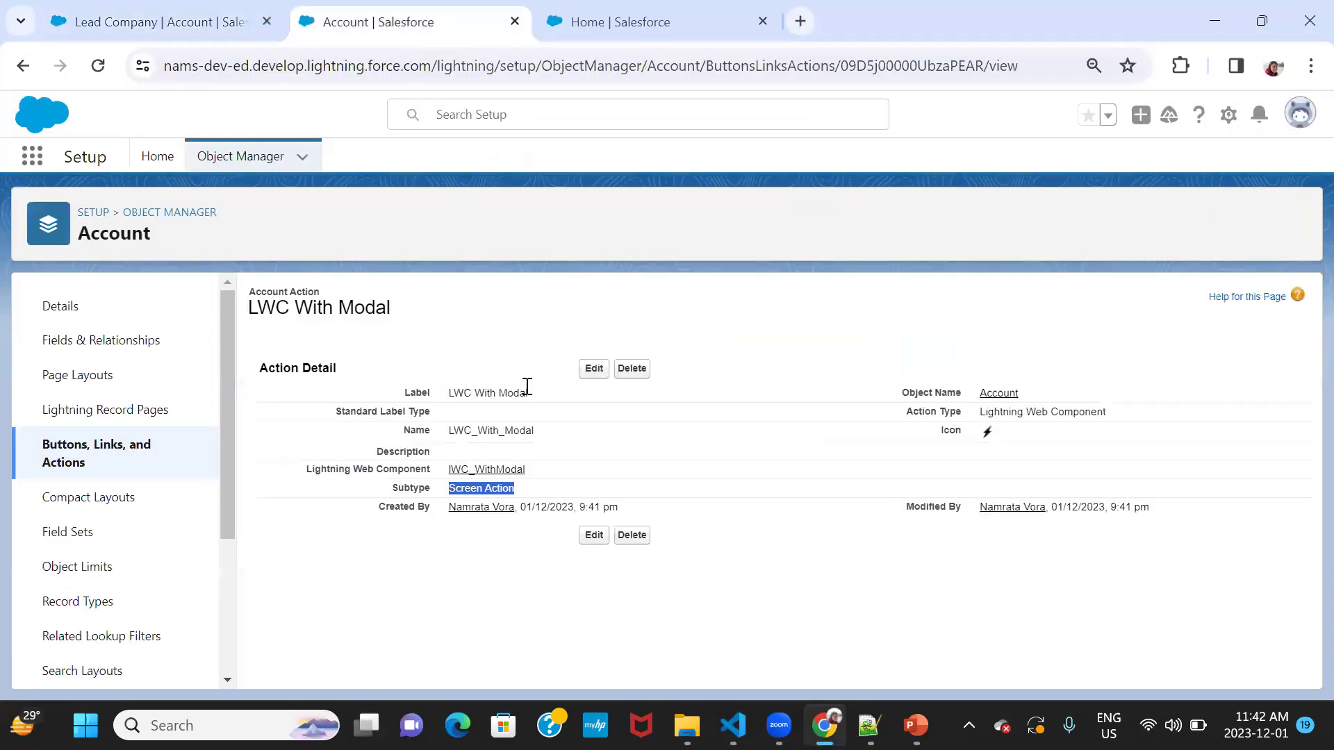
pyautogui.click(584, 374)
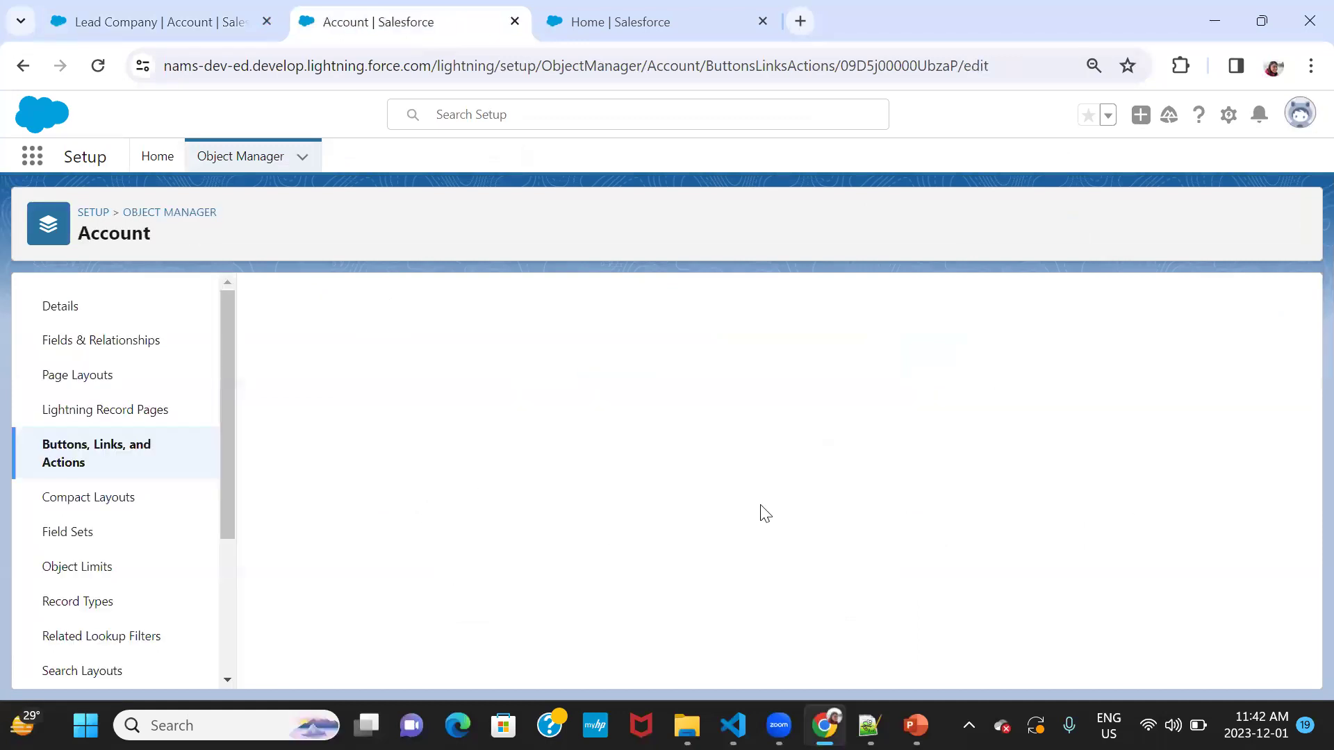
pyautogui.click(928, 470)
pyautogui.tripleClick(523, 456)
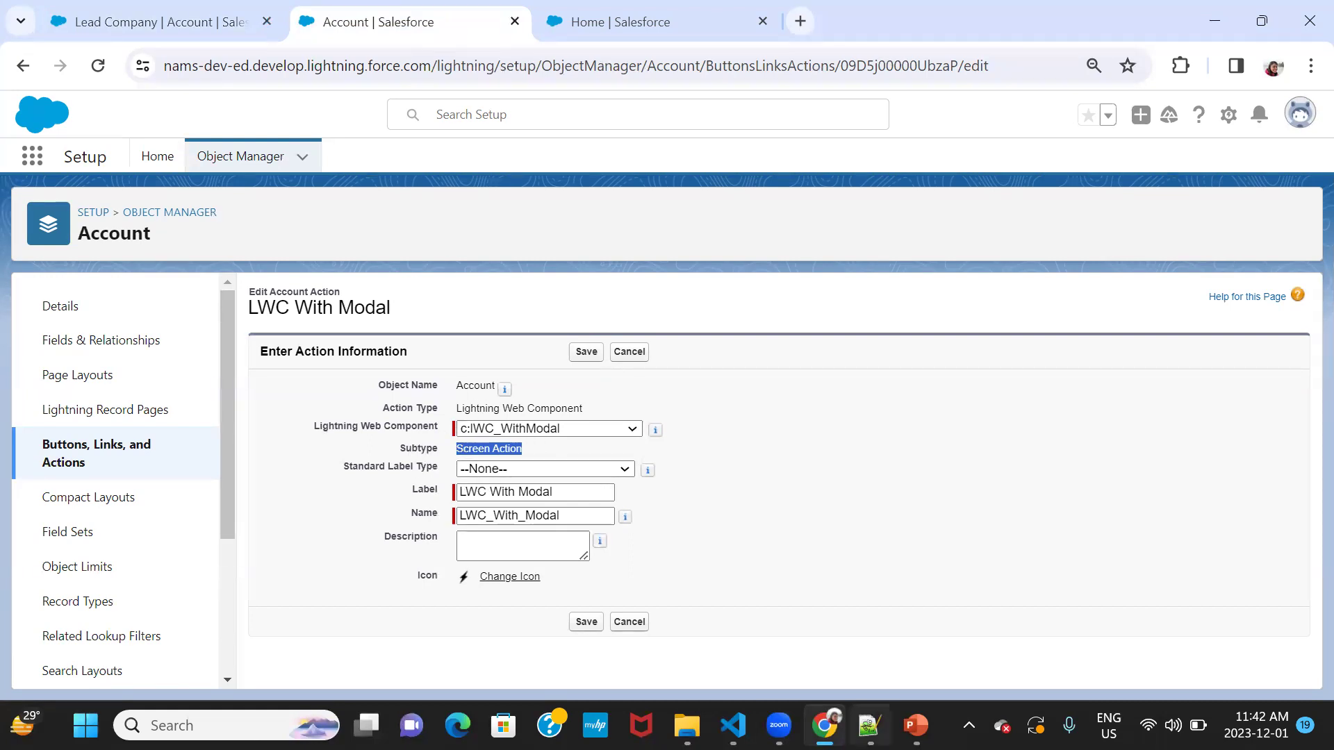
# Step: Cancel the LWC With Modal edit without saving and return to VS Code
pyautogui.click(735, 726)
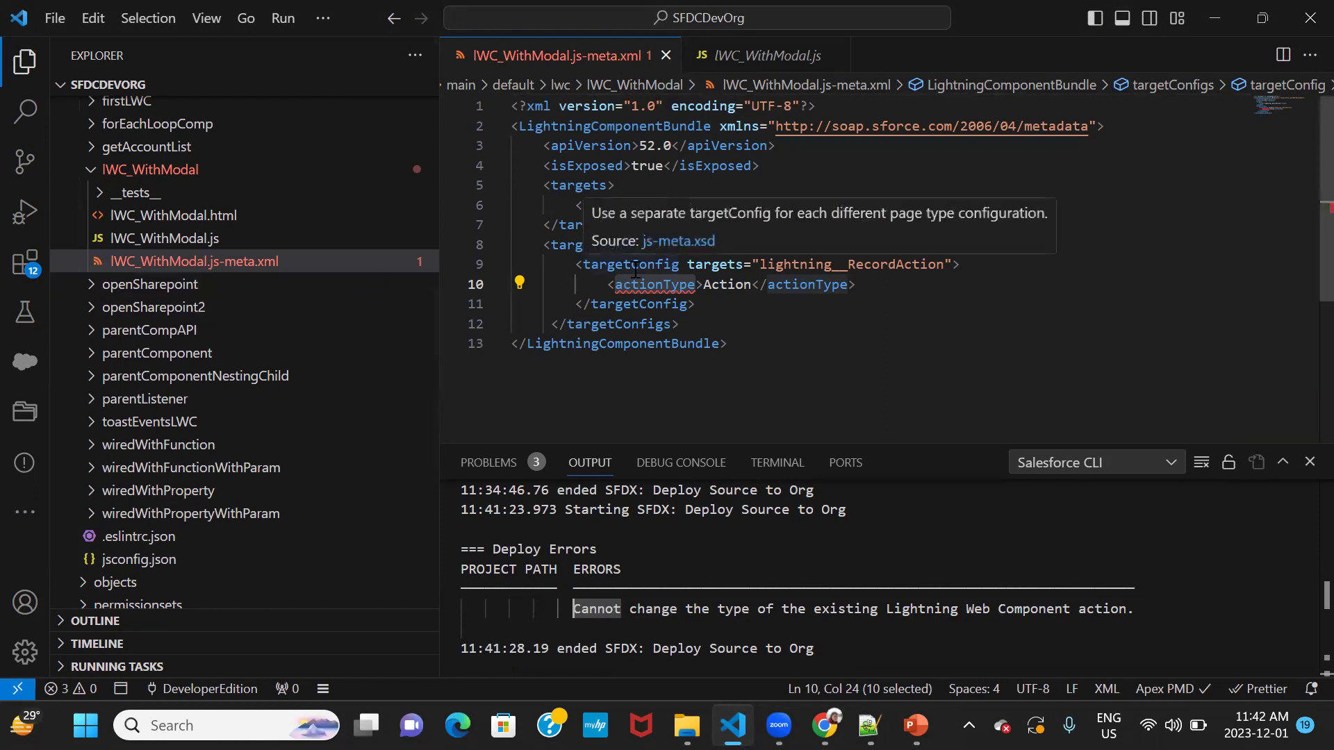
pyautogui.hotkey('alt', 'Tab')
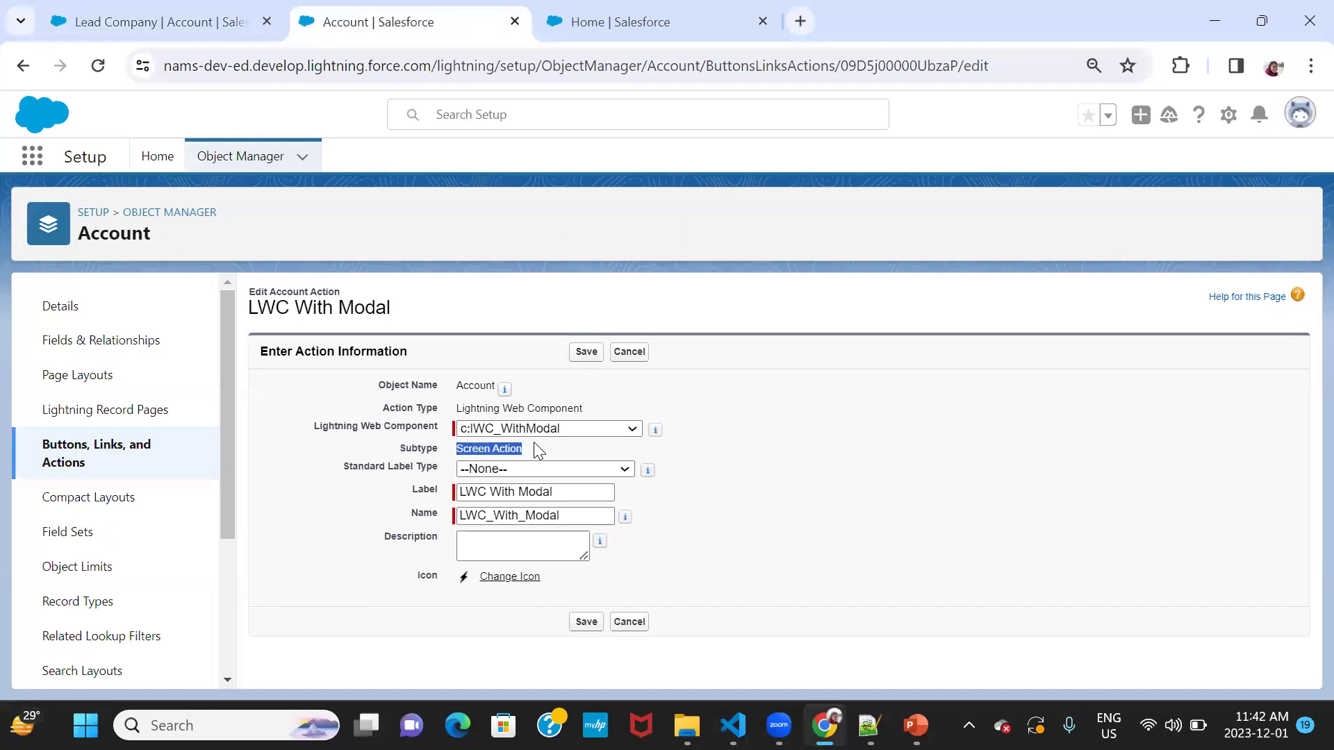
pyautogui.click(646, 354)
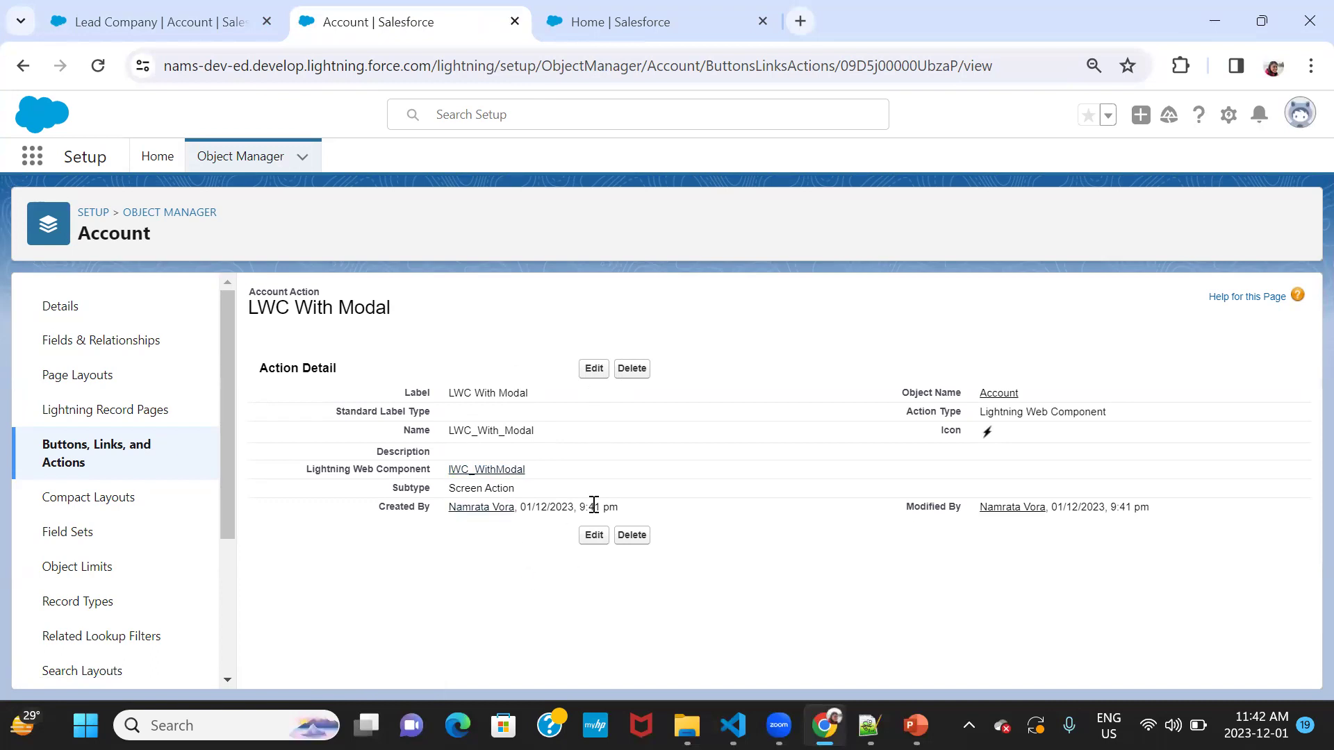
pyautogui.hotkey('alt', 'Tab')
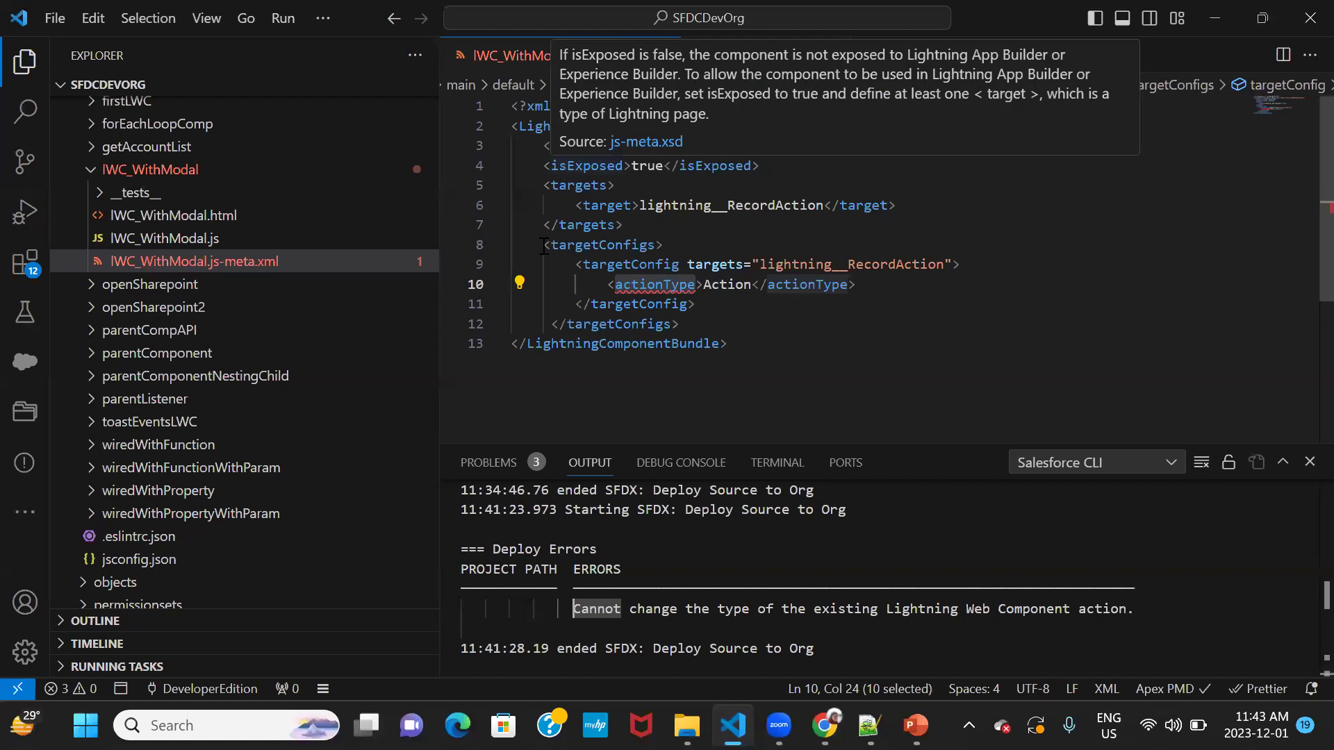
pyautogui.moveTo(544, 246); pyautogui.dragTo(687, 333)
pyautogui.hotkey('ctrl', 'c')
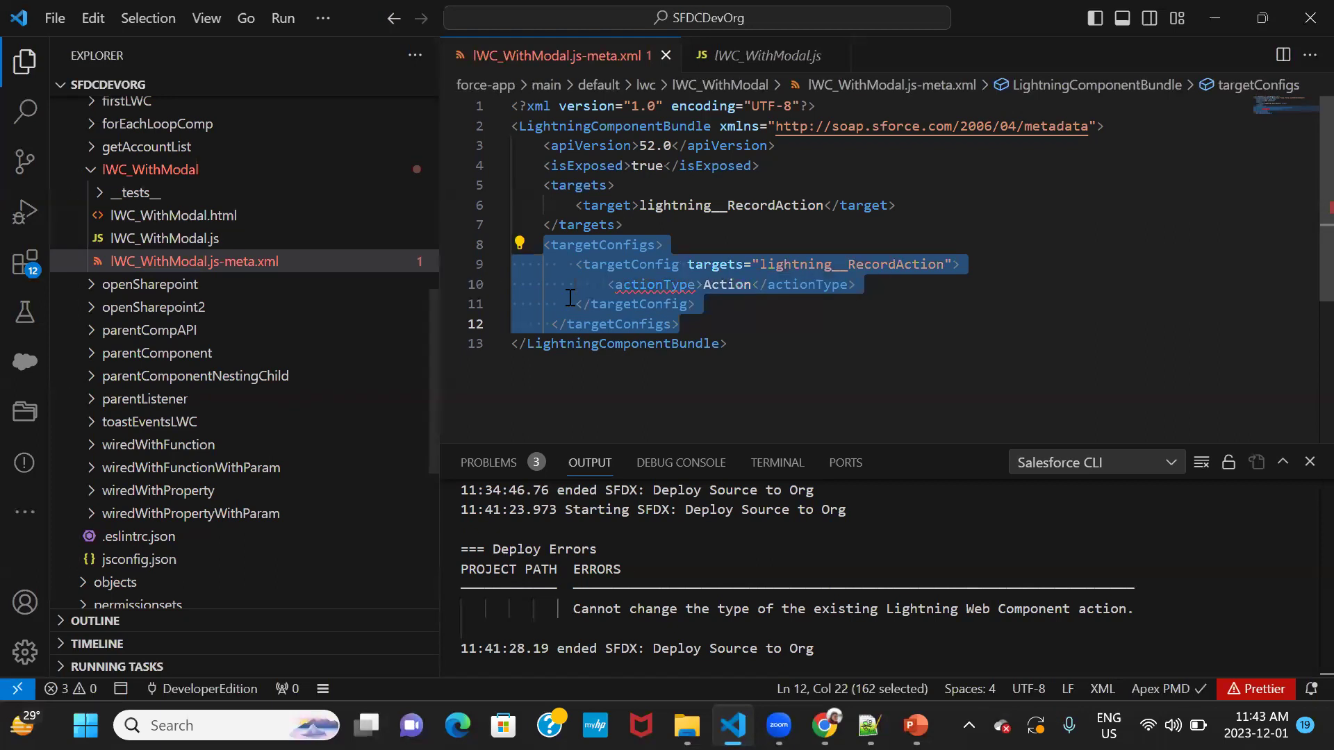
pyautogui.click(1221, 10)
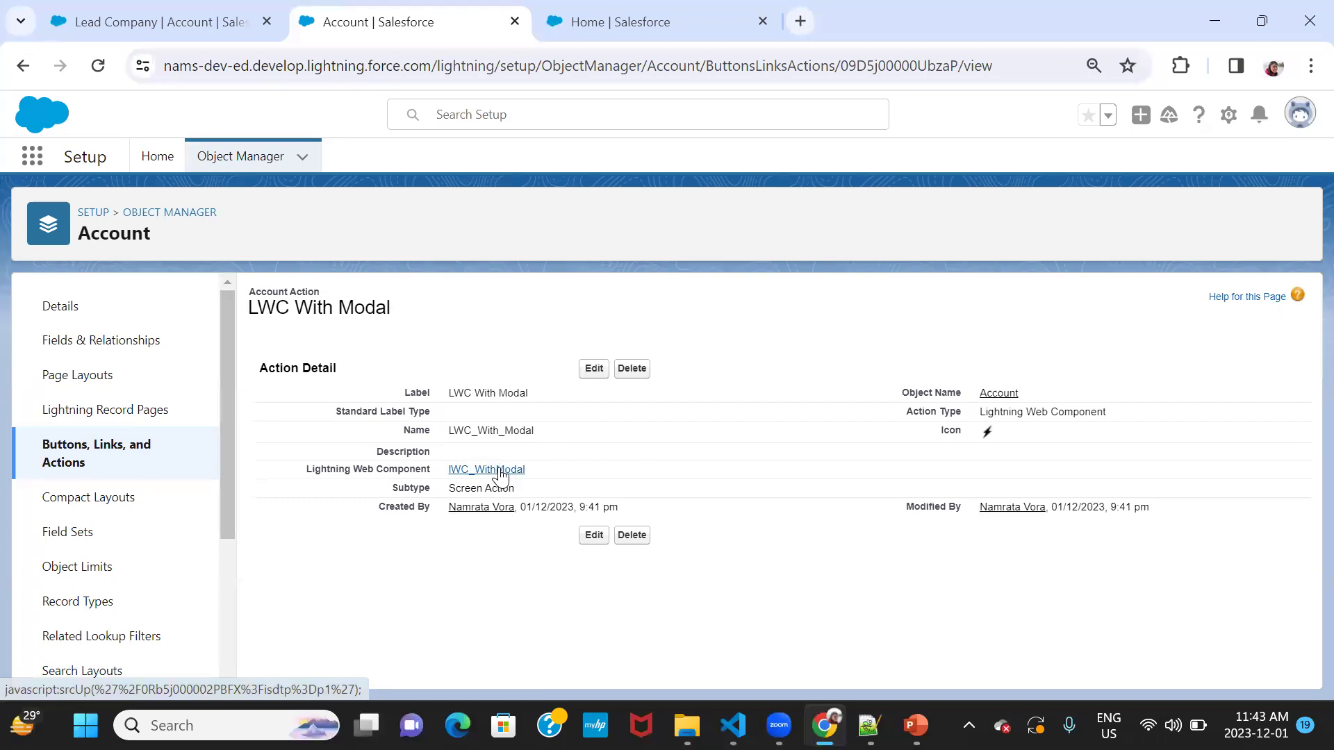
pyautogui.hotkey('alt', 'Tab')
pyautogui.press('BackSpace')
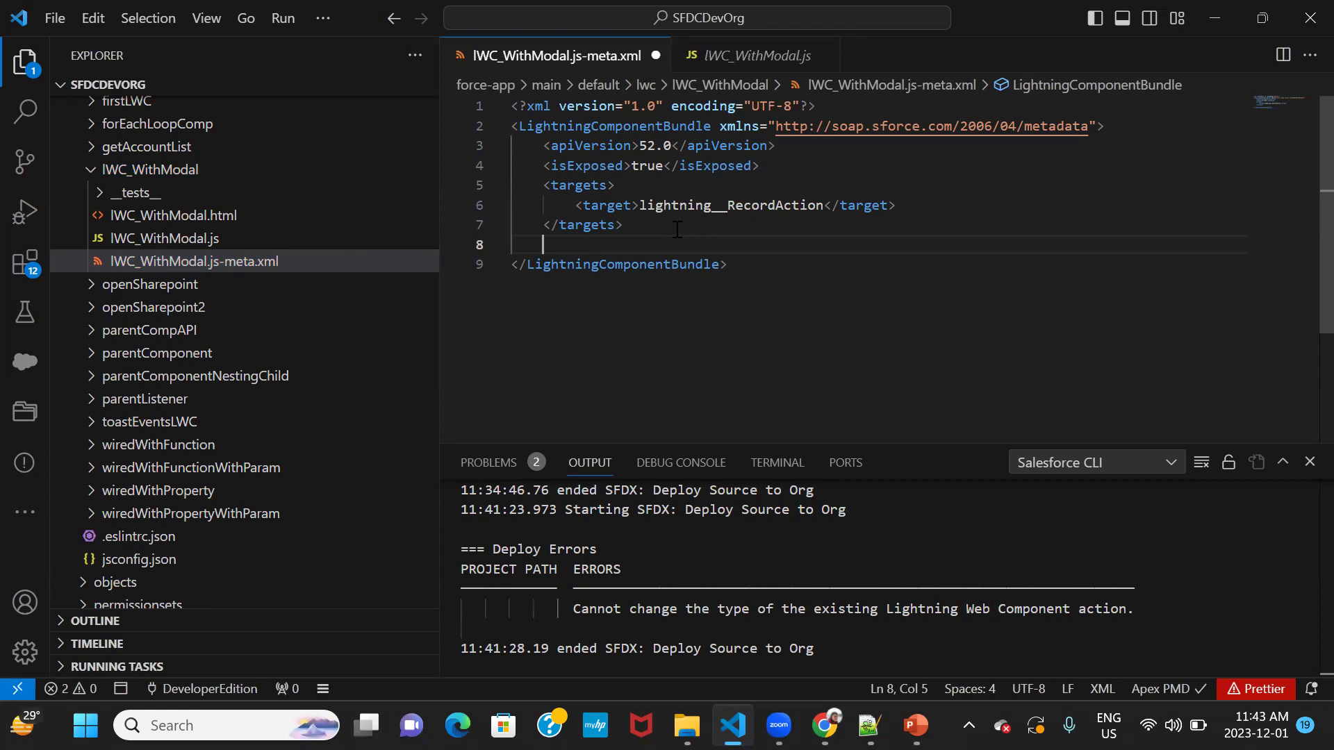
pyautogui.hotkey('alt', 'Tab')
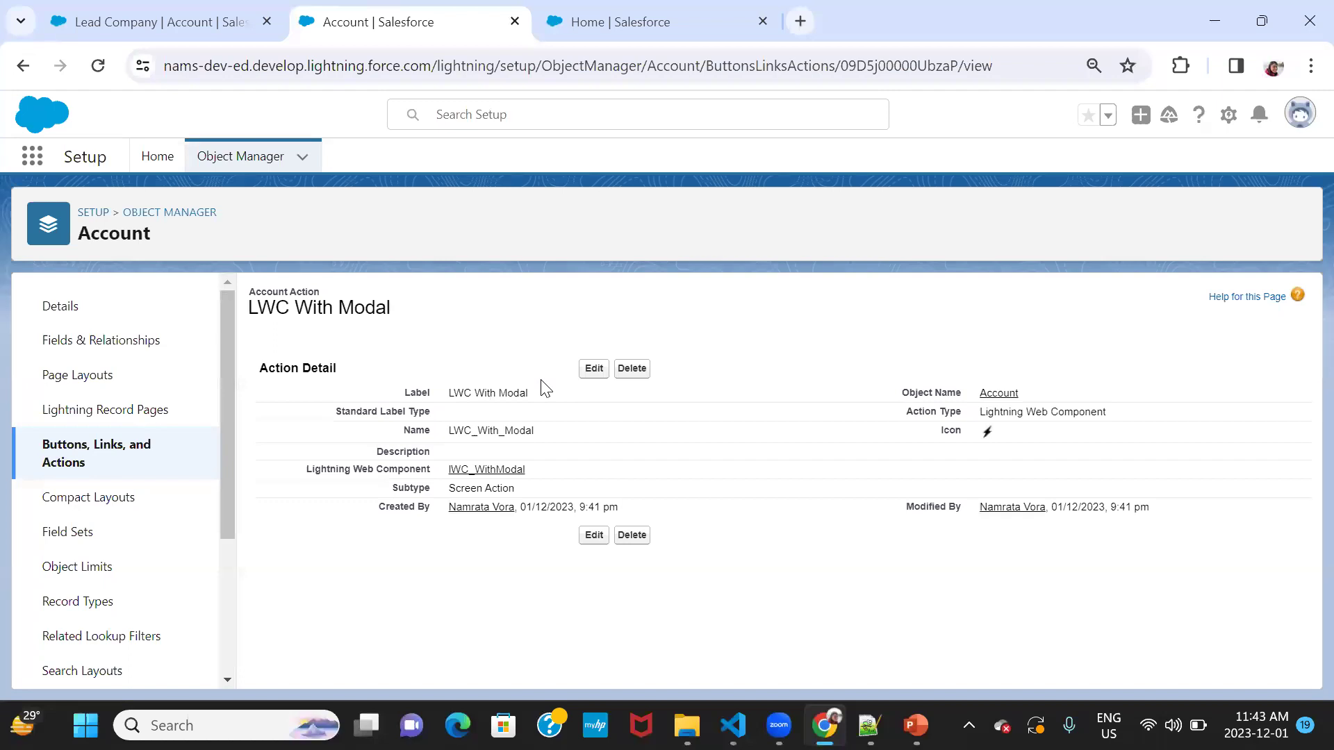
pyautogui.hotkey('alt', 'Tab')
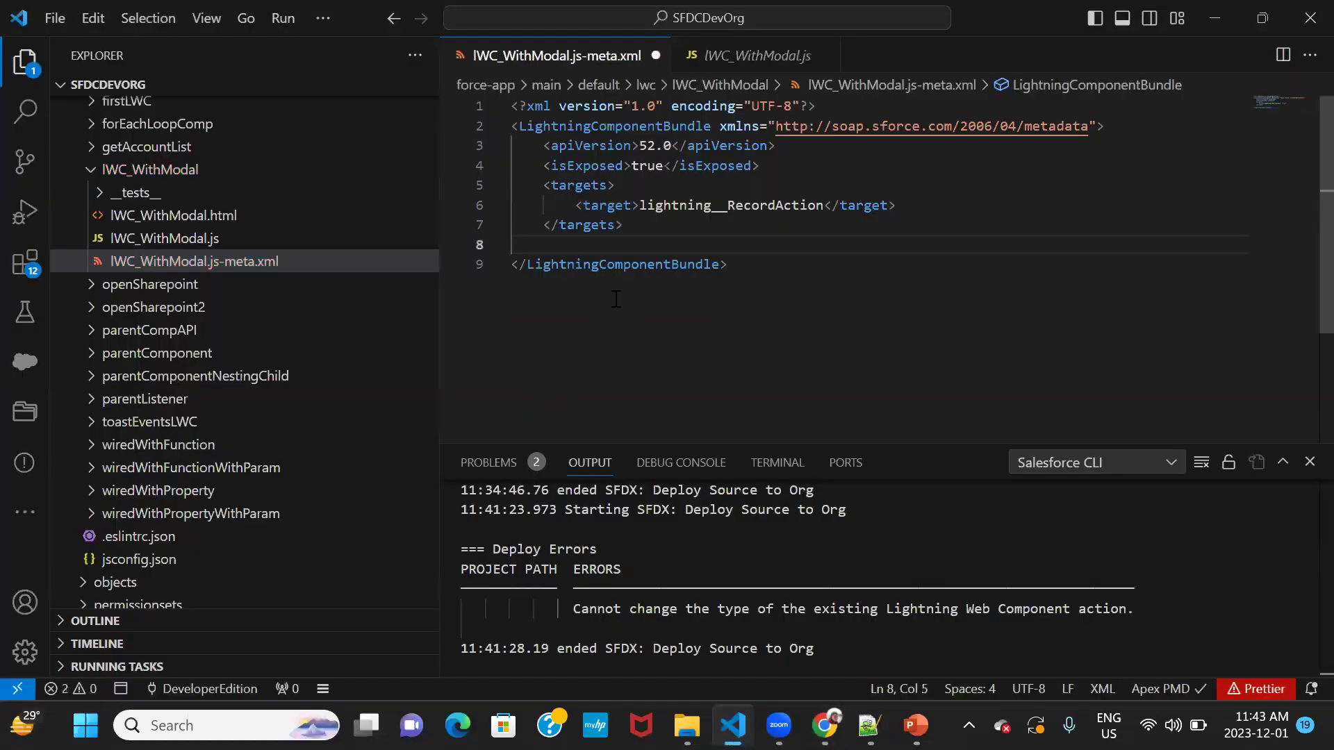
pyautogui.hotkey('ctrl', 'v')
pyautogui.hotkey('ctrl', 's')
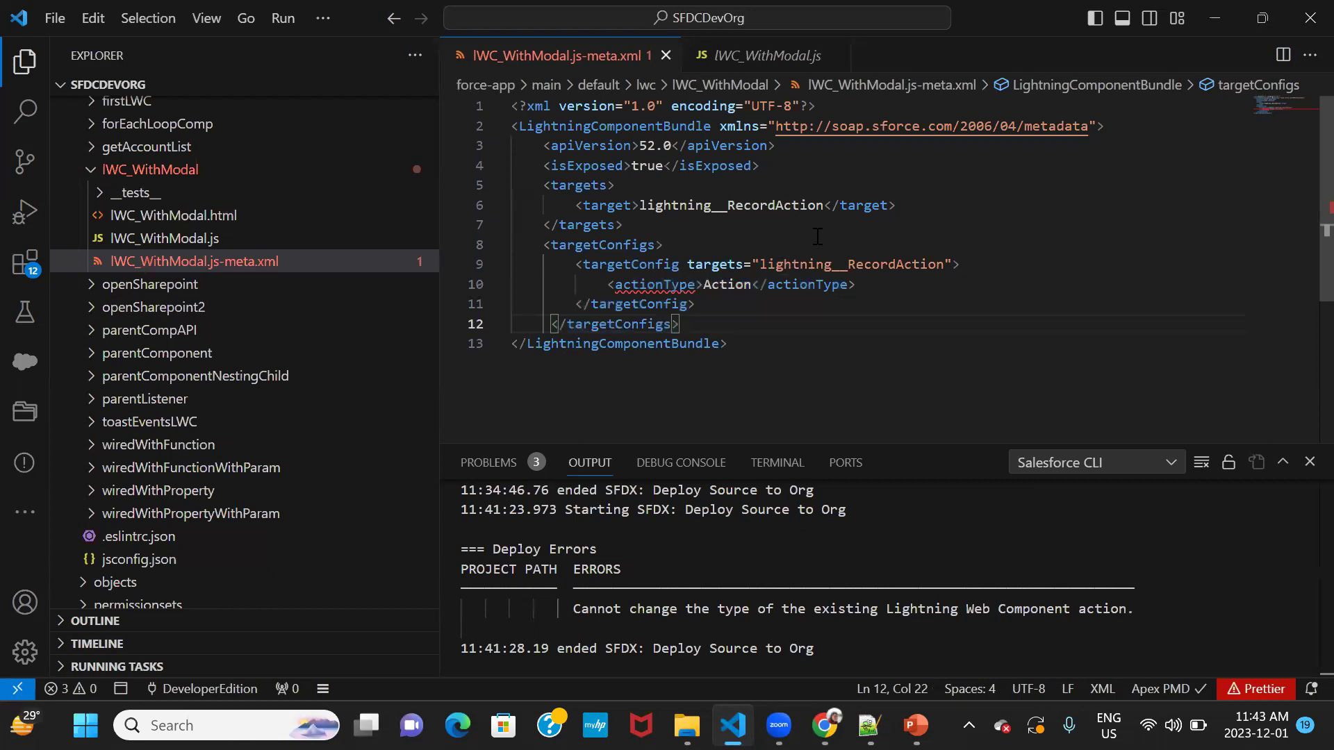
# Step: Run SFDX: Create Lightning Web Component named LWCWithoutModal1 in force-app\main\default\lwc
pyautogui.moveTo(666, 199)
pyautogui.click(209, 19)
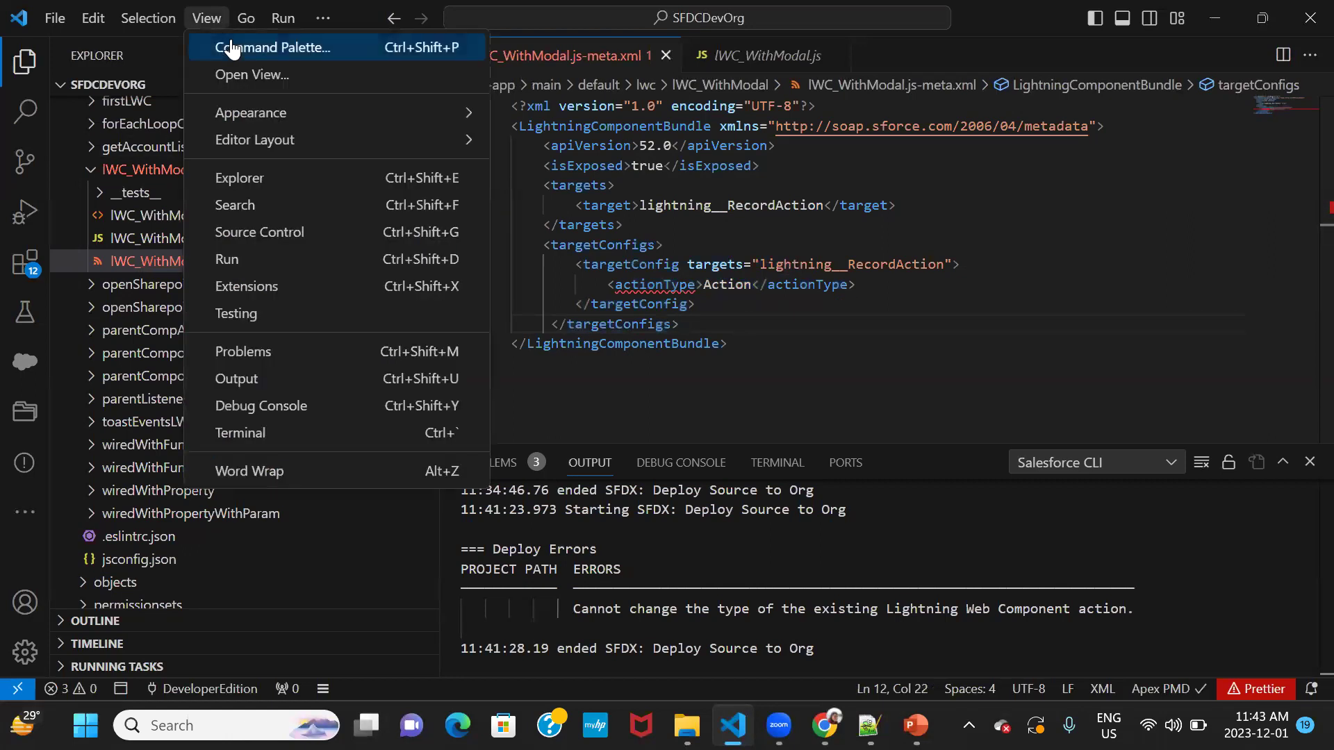
pyautogui.click(232, 43)
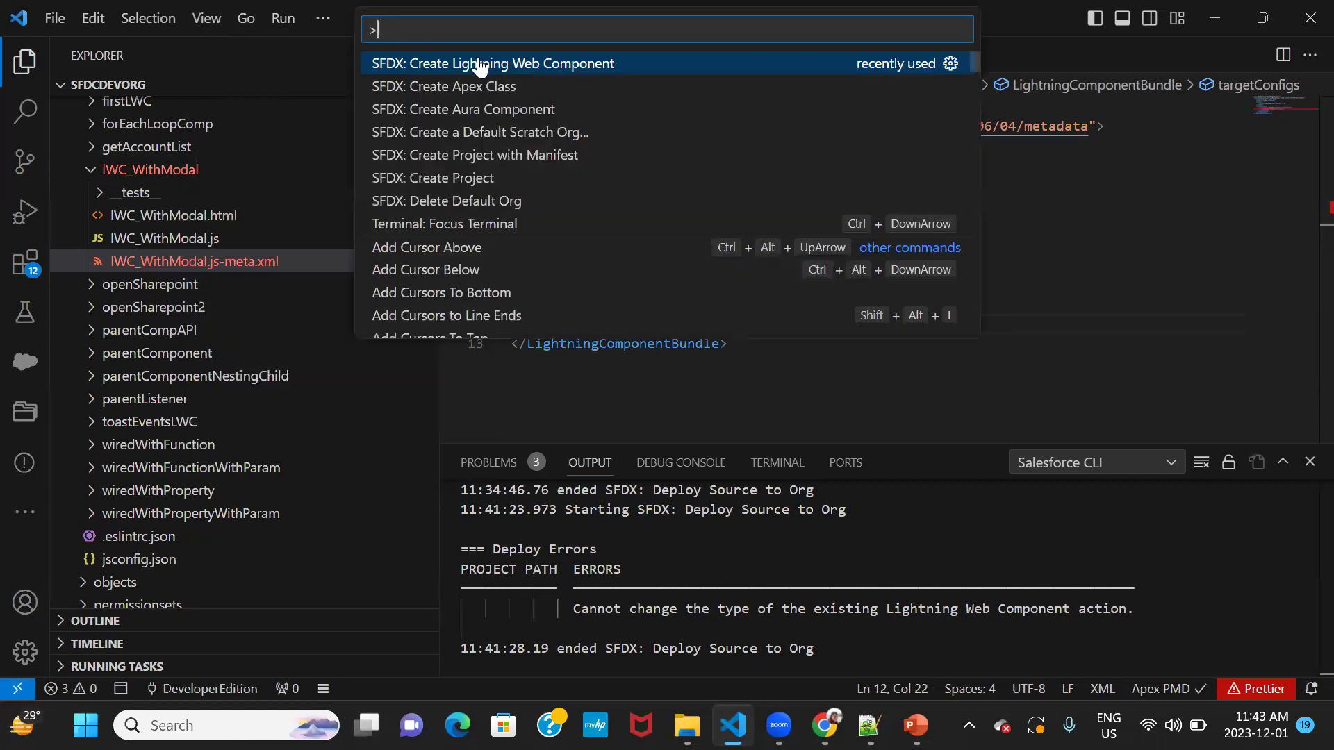
pyautogui.click(479, 62)
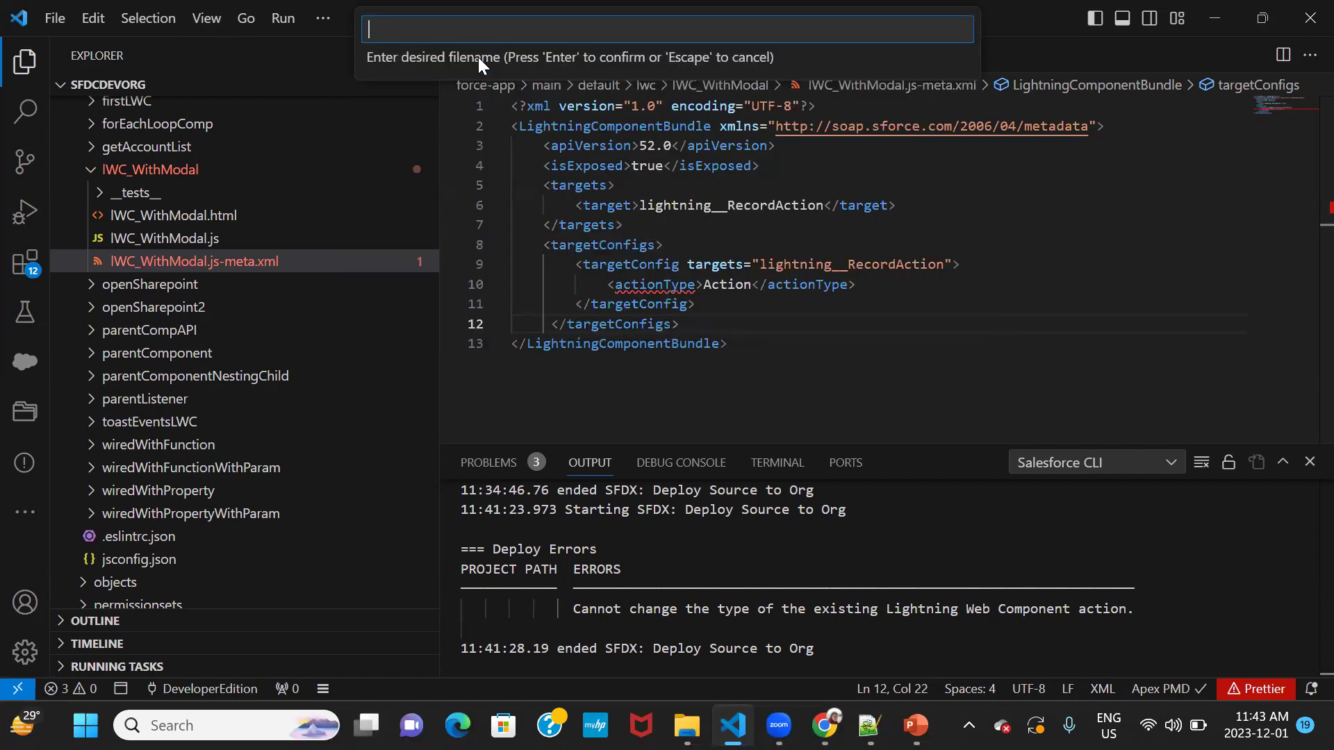
pyautogui.write('LWCWithoutModal')
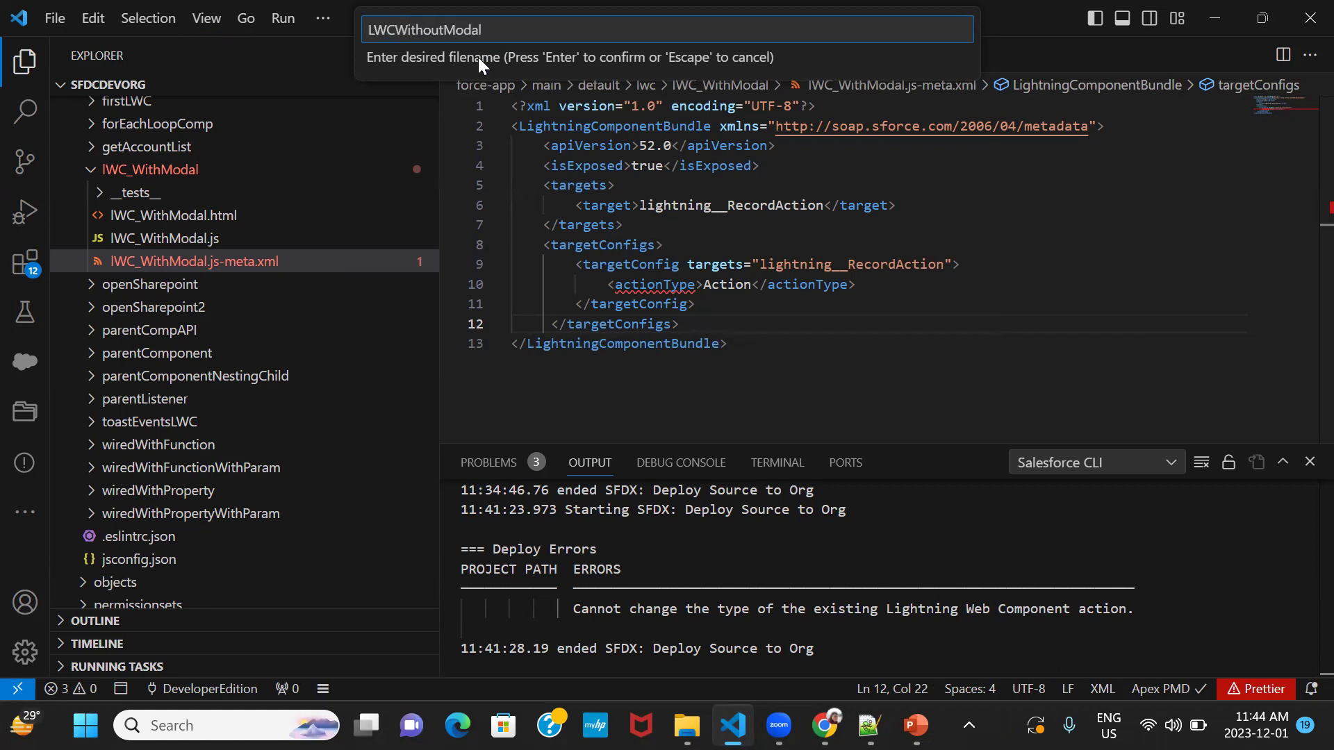
pyautogui.press('Return')
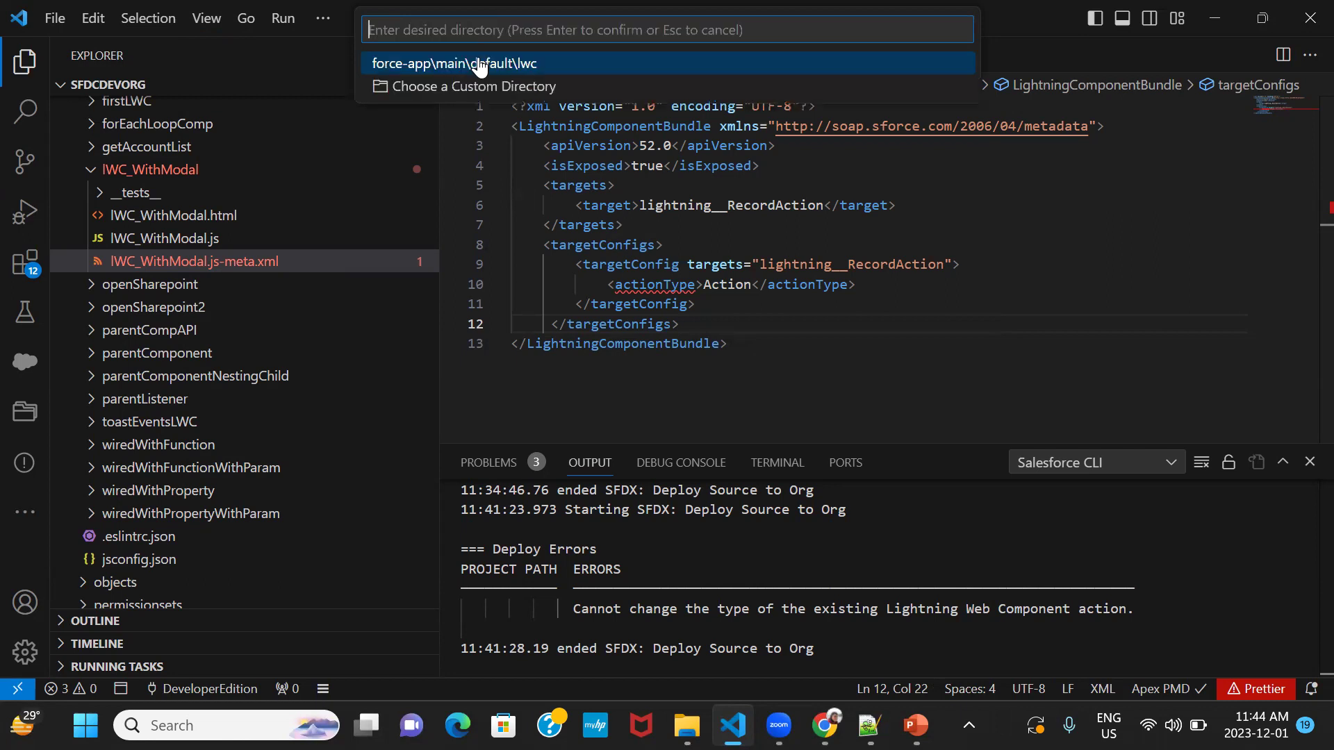
pyautogui.click(479, 64)
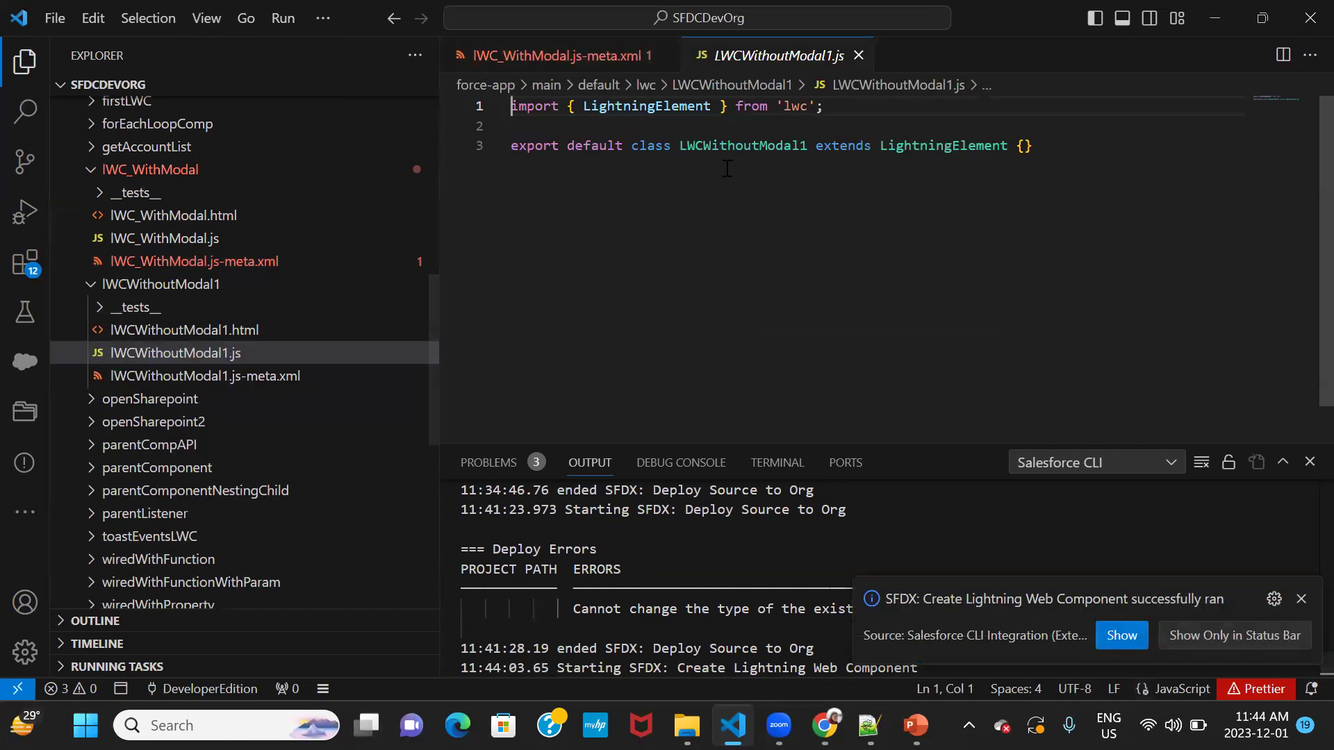
# Step: Look over the prepared code notes alongside the VS Code editor
pyautogui.click(870, 725)
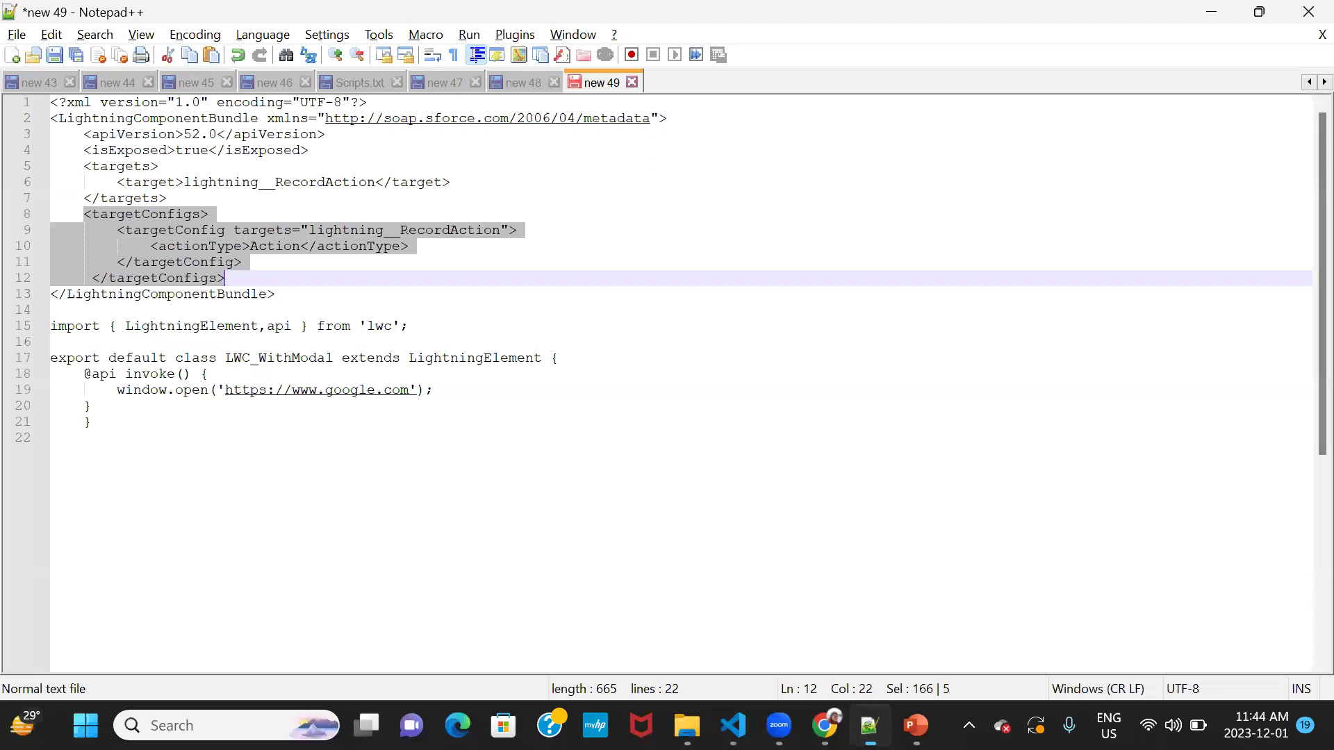
pyautogui.click(603, 339)
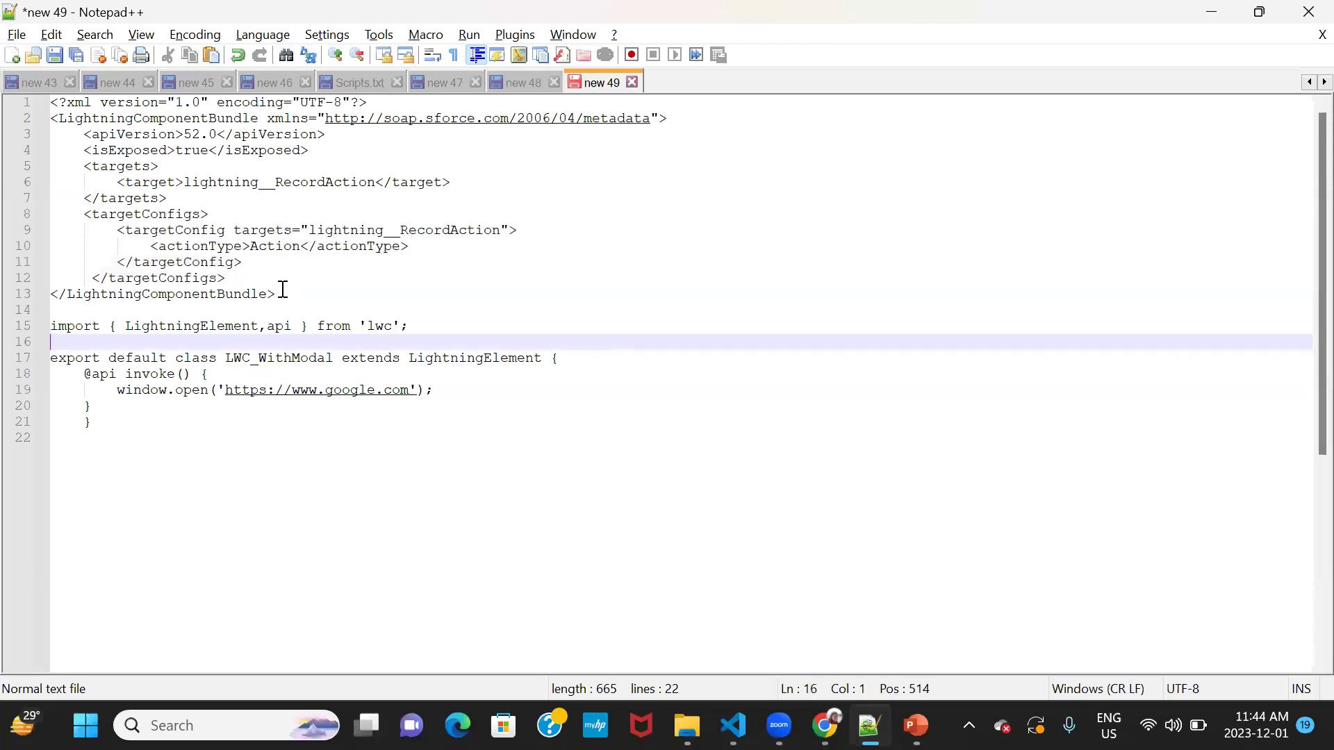
pyautogui.hotkey('alt', 'Tab')
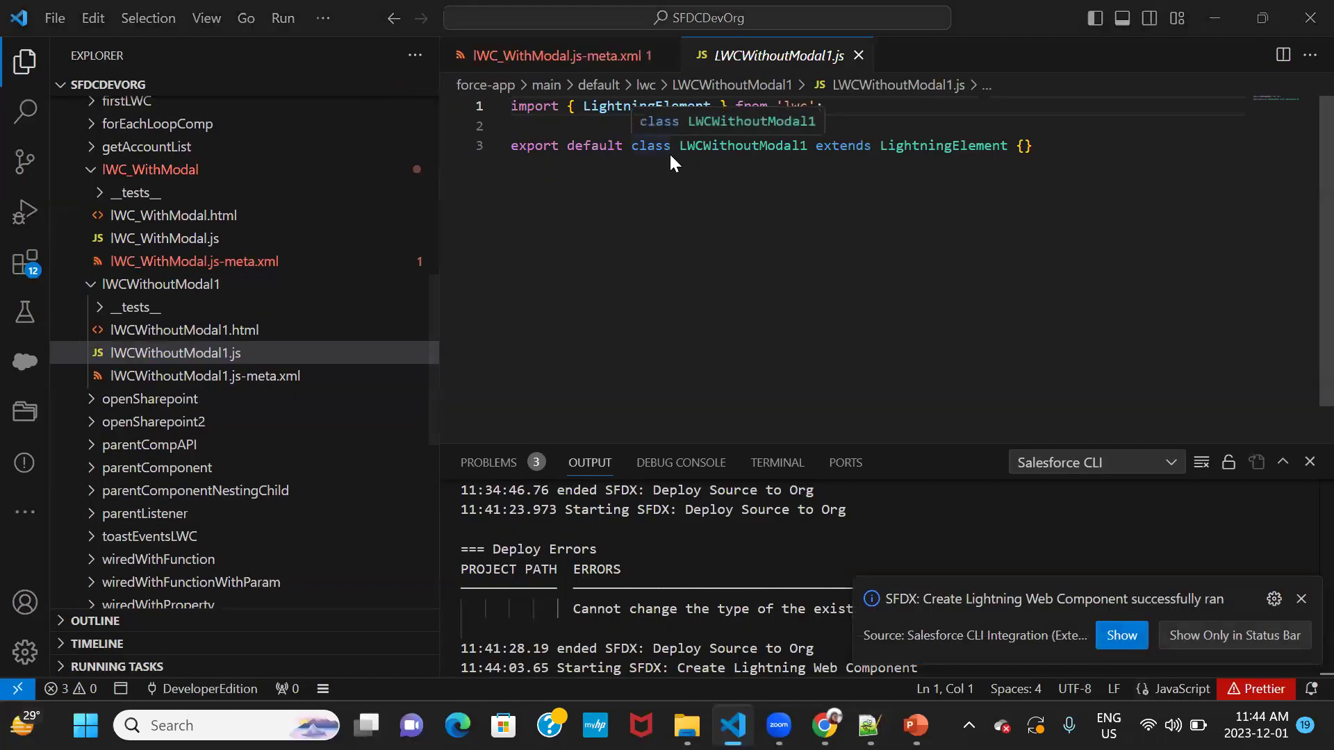
pyautogui.hotkey('alt', 'Tab')
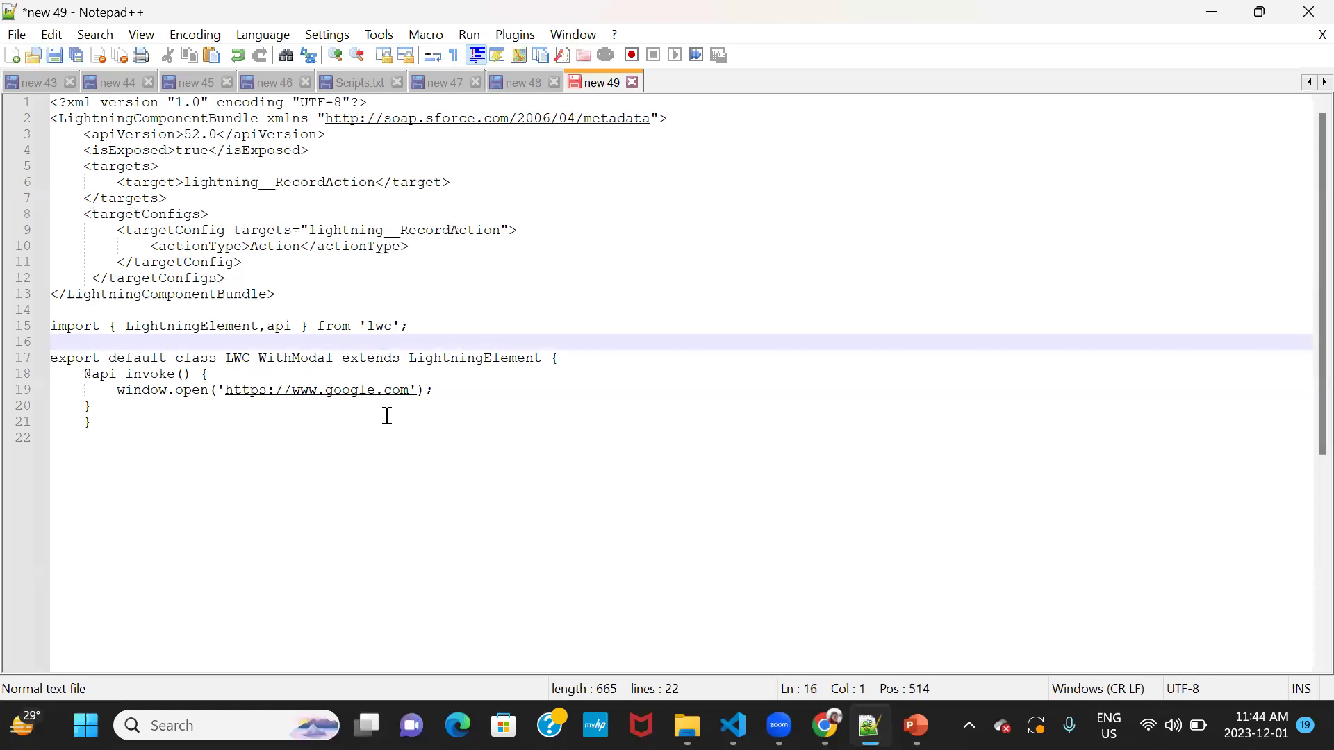
pyautogui.hotkey('alt', 'Tab')
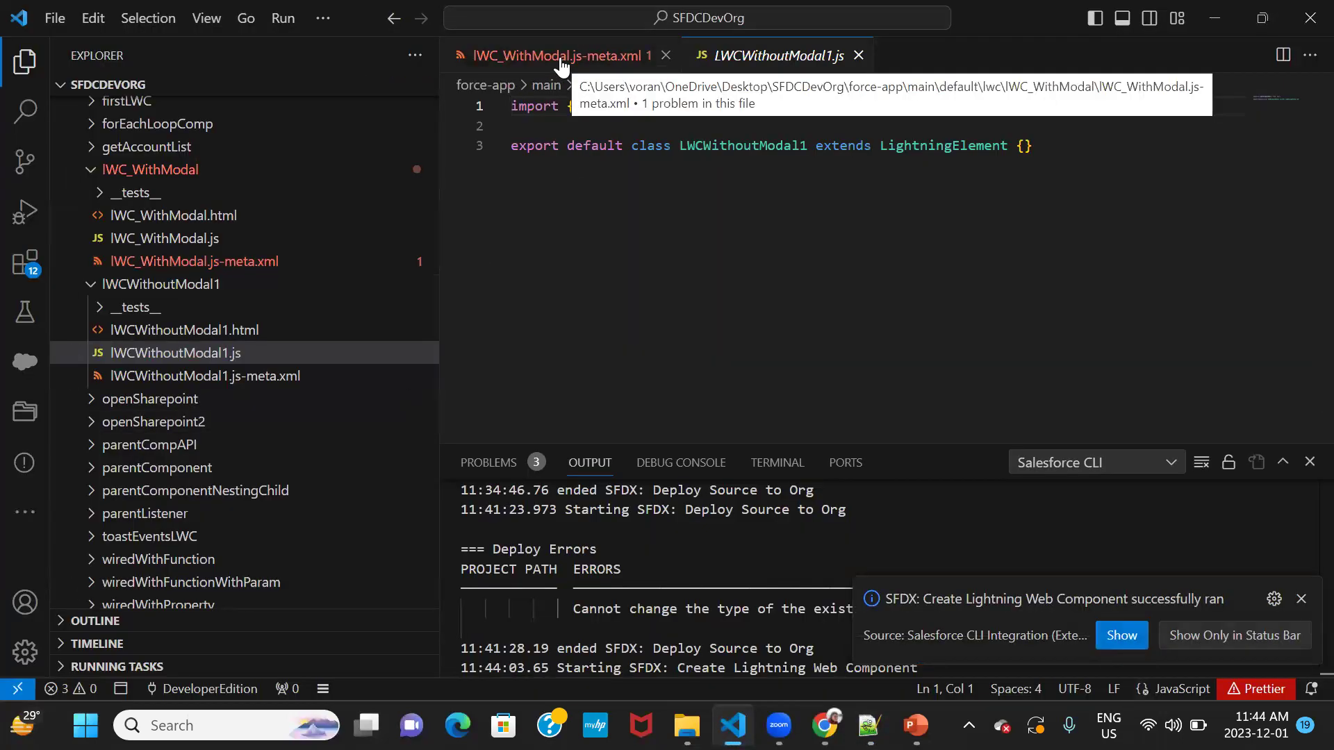
# Step: Copy the LWC_WithModal.js code over the generated LWCWithoutModal1.js code
pyautogui.click(161, 239)
pyautogui.click(645, 249)
pyautogui.hotkey('ctrl', 'a')
pyautogui.hotkey('ctrl', 'c')
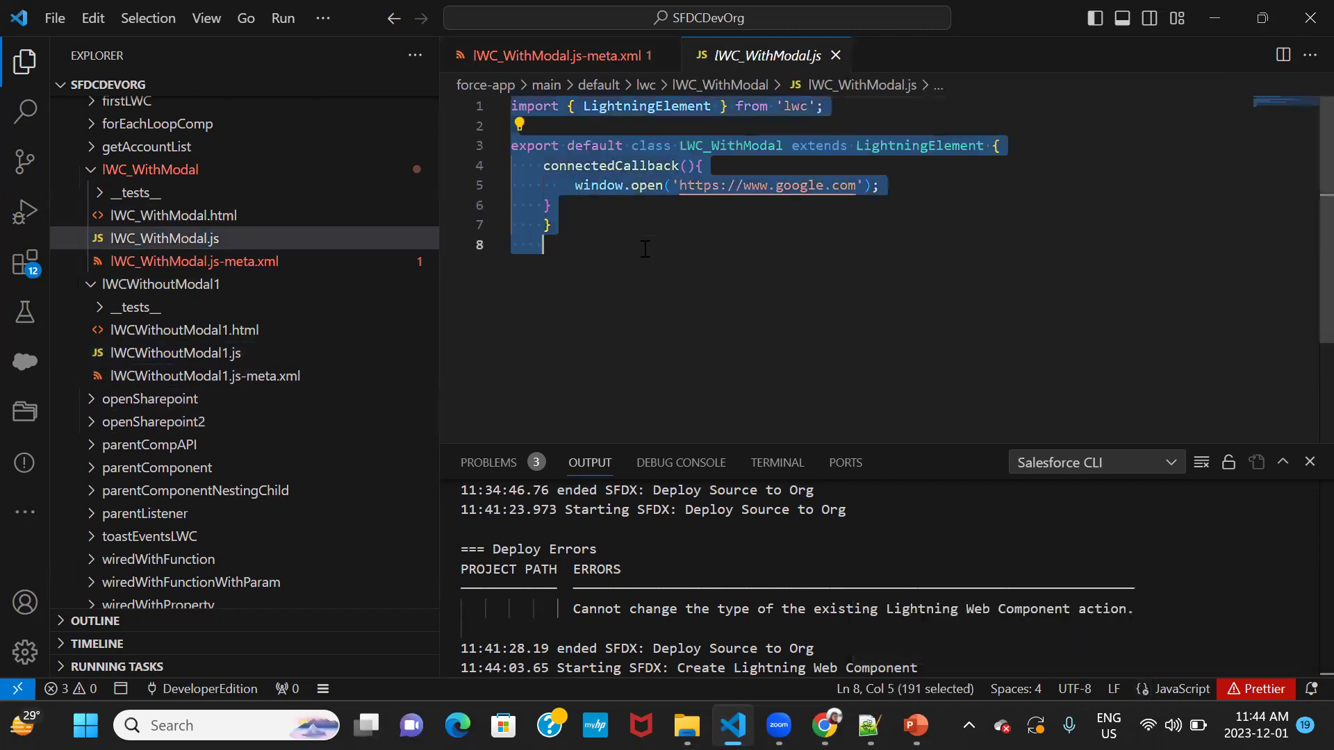
pyautogui.click(553, 56)
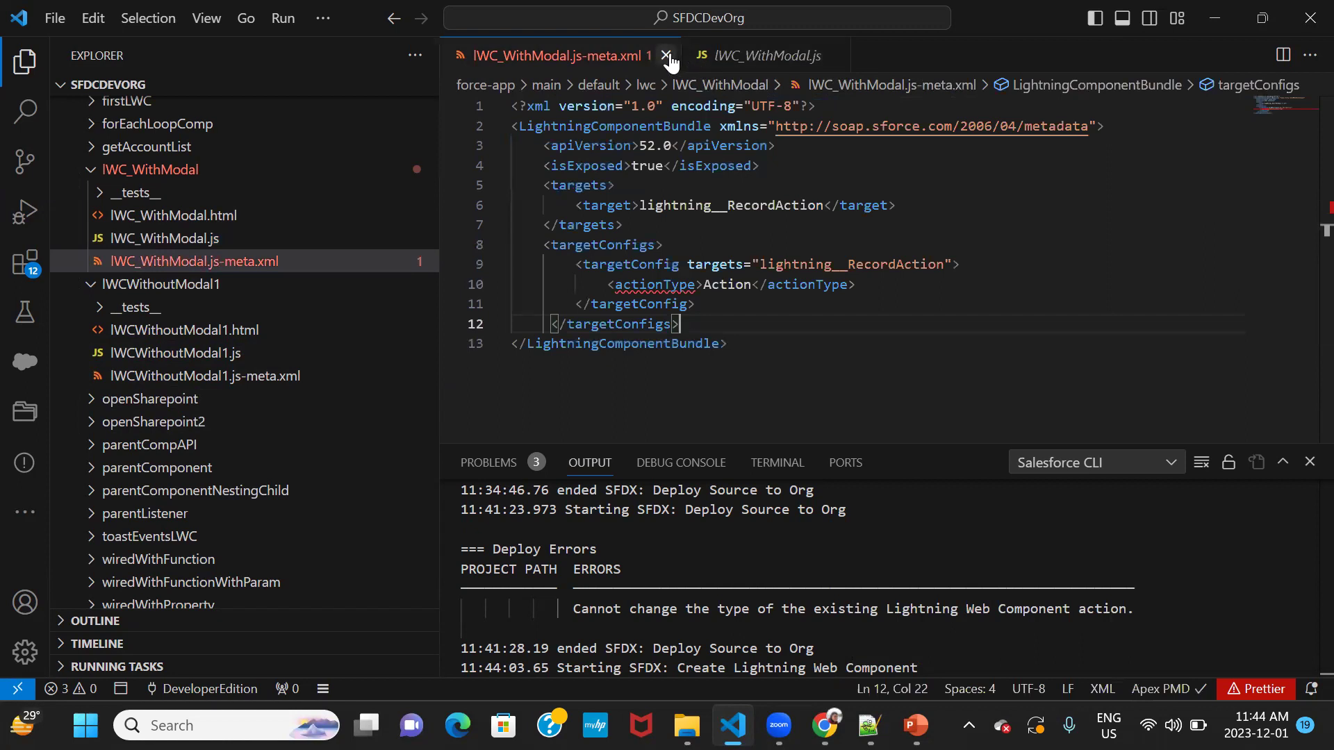
pyautogui.click(745, 57)
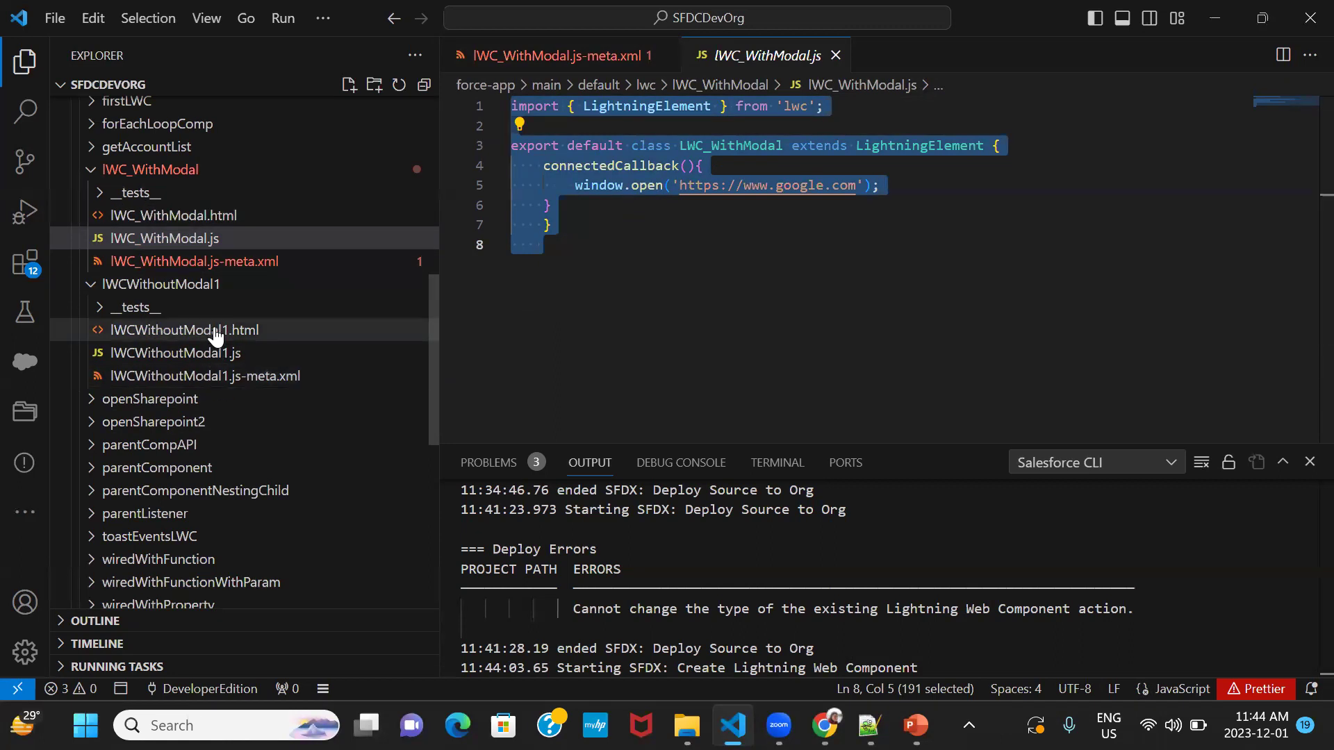
pyautogui.hotkey('ctrl', 'shift', 'e')
pyautogui.click(227, 354)
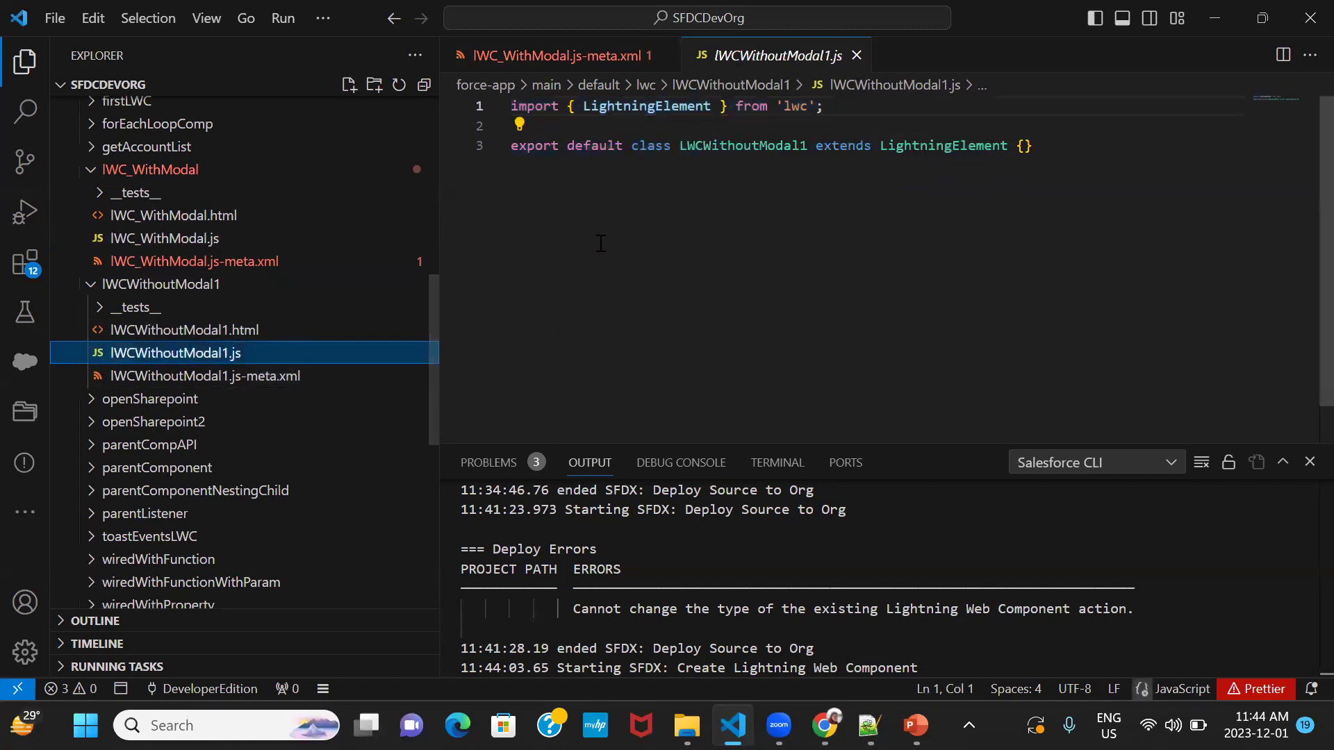
pyautogui.click(601, 243)
pyautogui.hotkey('ctrl', 'a')
pyautogui.hotkey('ctrl', 'v')
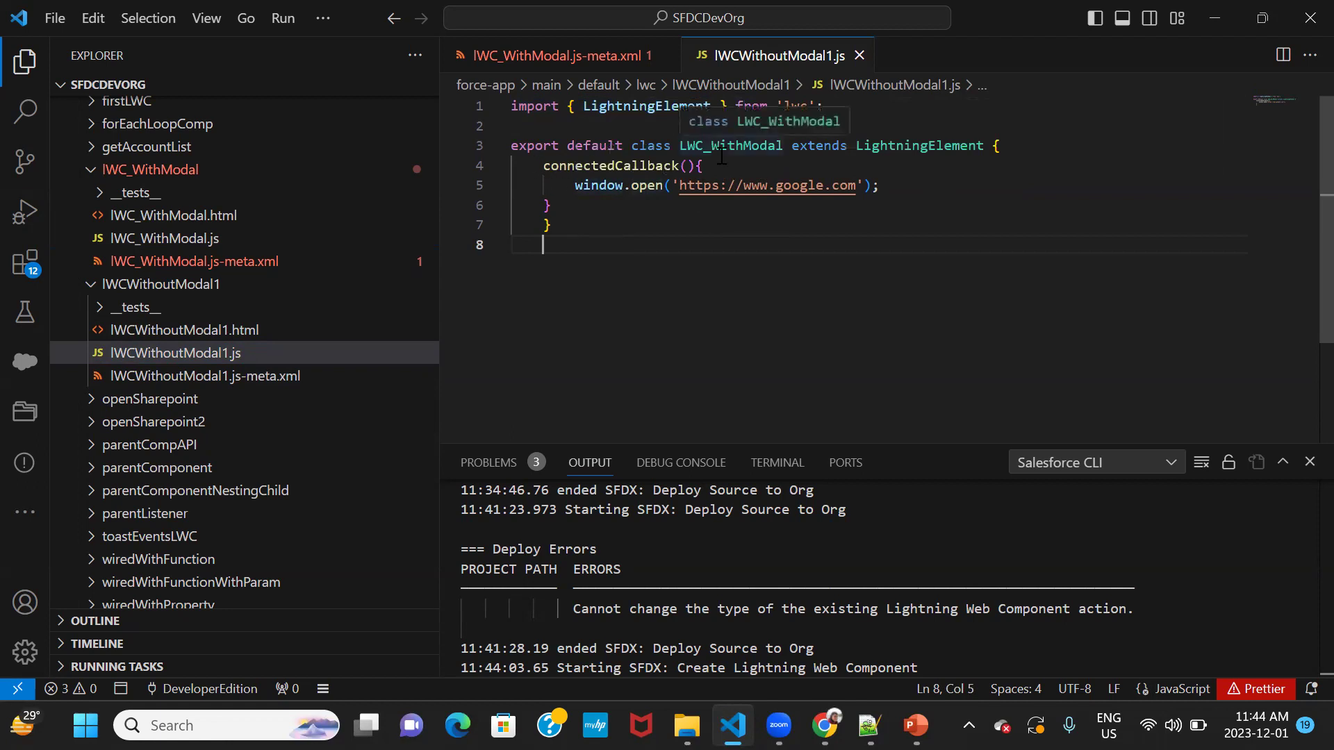
# Step: Replace lWCWithoutModal1.js-meta.xml with the lightning__RecordAction target and actionType Action configuration
pyautogui.click(566, 54)
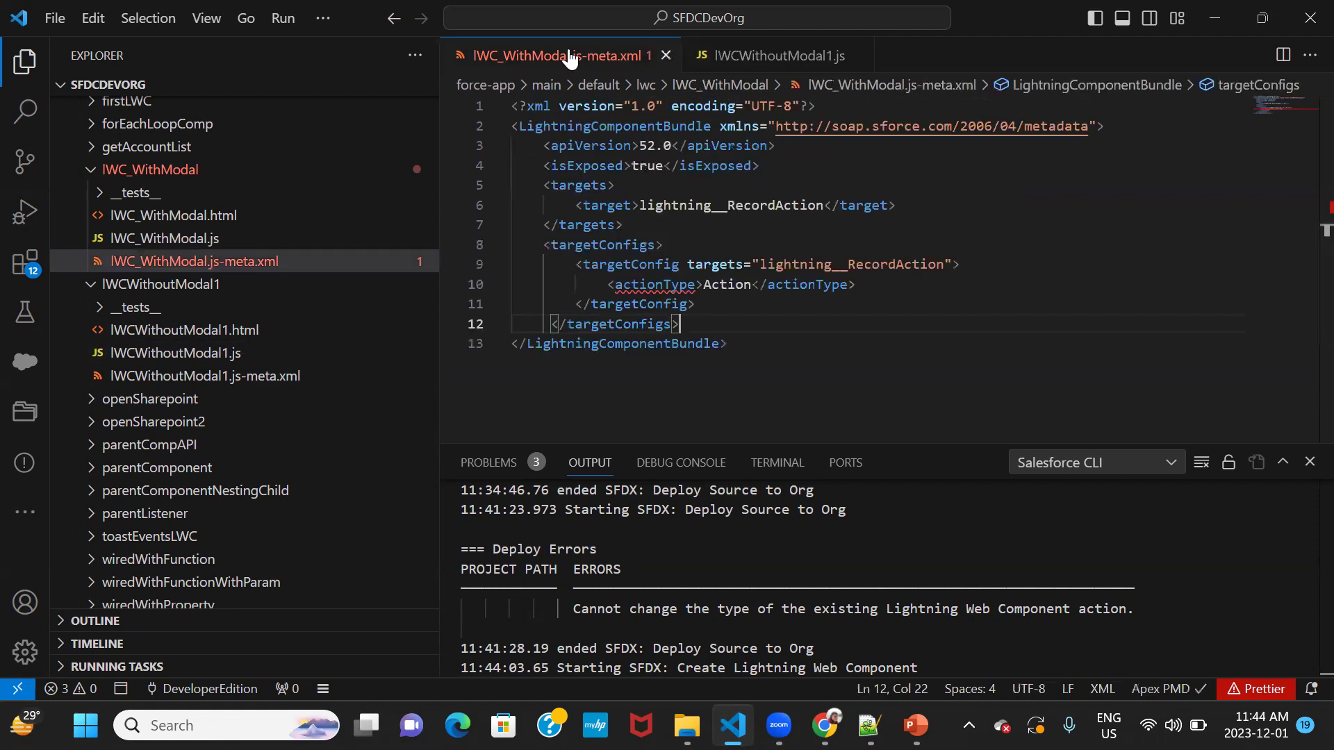
pyautogui.hotkey('ctrl', 'a')
pyautogui.hotkey('ctrl', 'c')
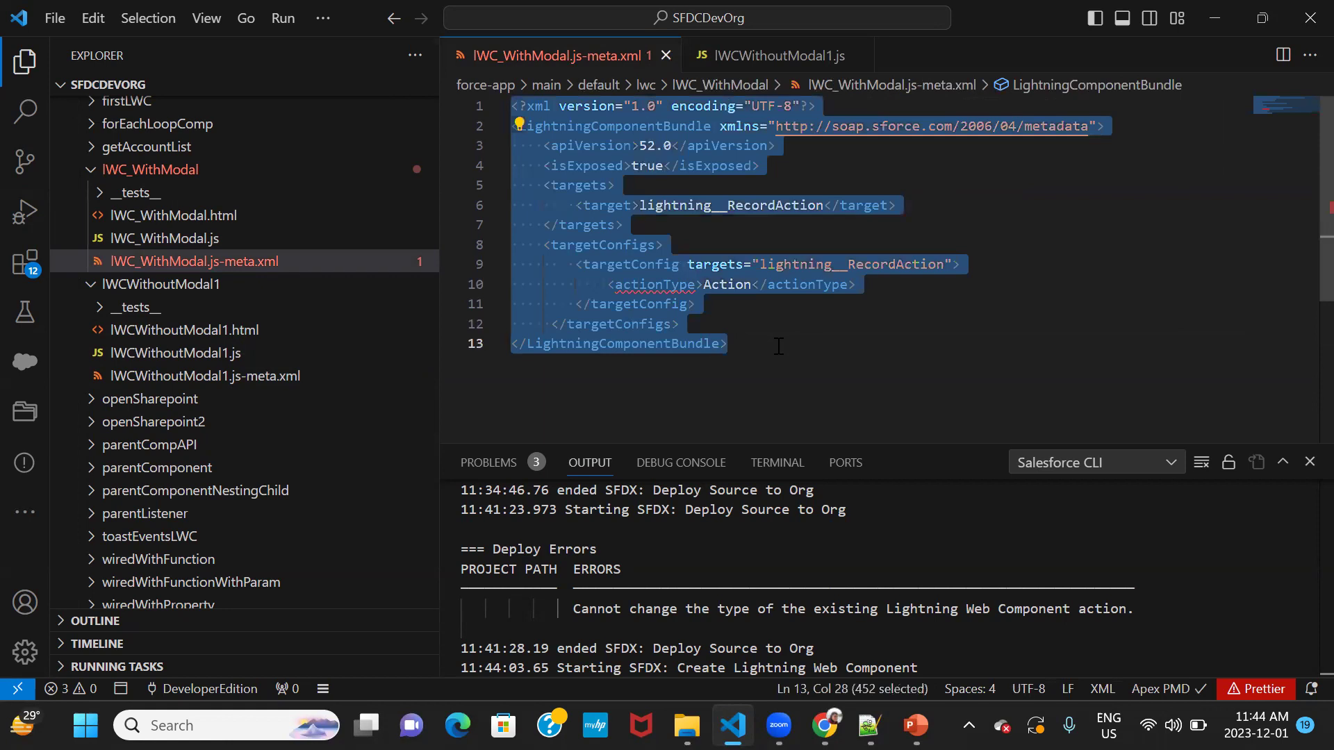
pyautogui.click(792, 55)
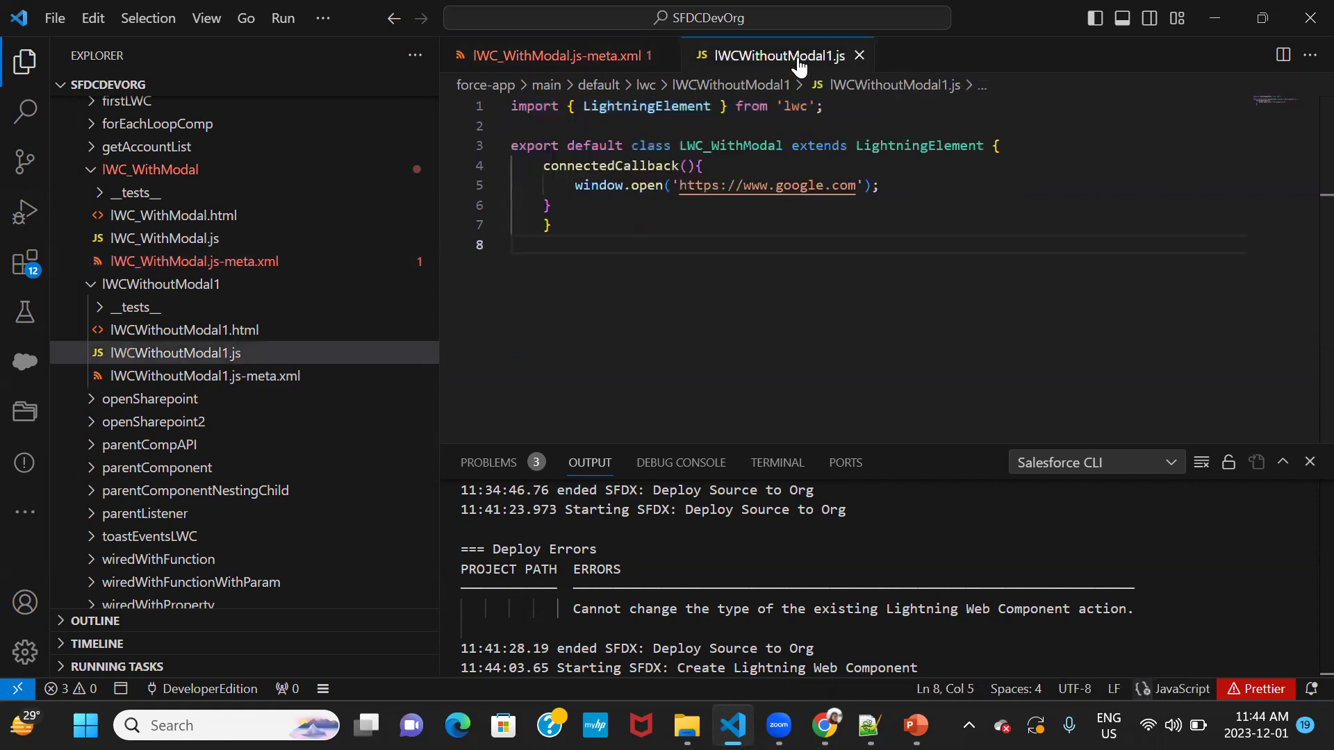
pyautogui.click(252, 381)
pyautogui.click(763, 230)
pyautogui.hotkey('ctrl', 'a')
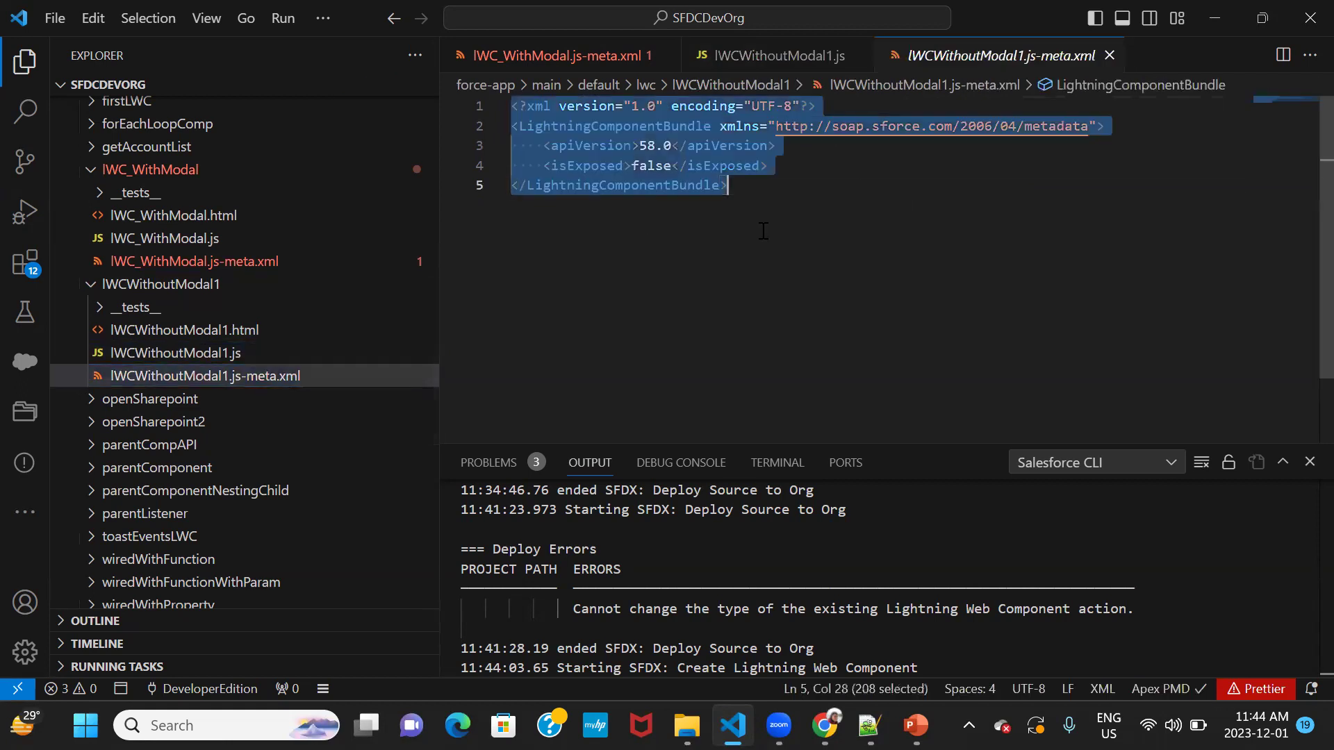
pyautogui.hotkey('ctrl', 'v')
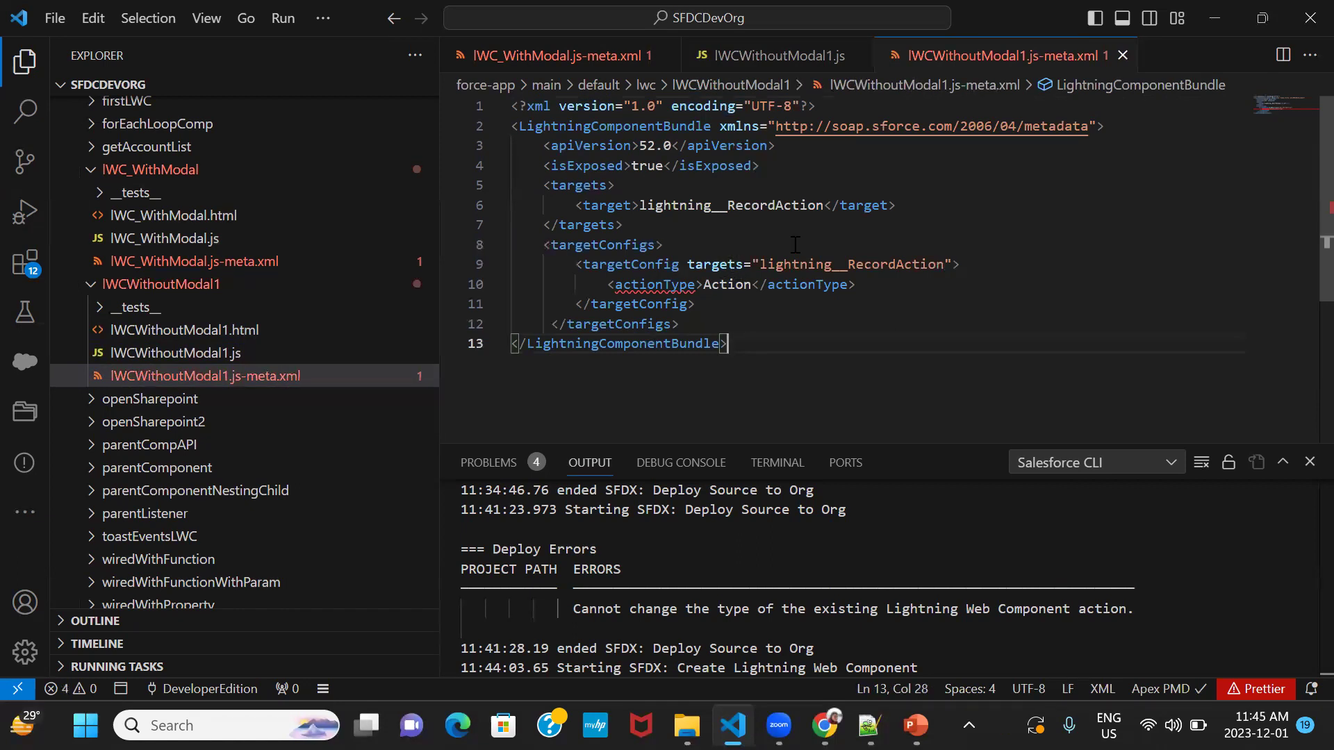
# Step: Close the lWC_WithModal meta tab, check the Notepad++ invoke() snippet, and reopen lWCWithoutModal1.js
pyautogui.click(661, 56)
pyautogui.click(696, 146)
pyautogui.hotkey('alt', 'Tab')
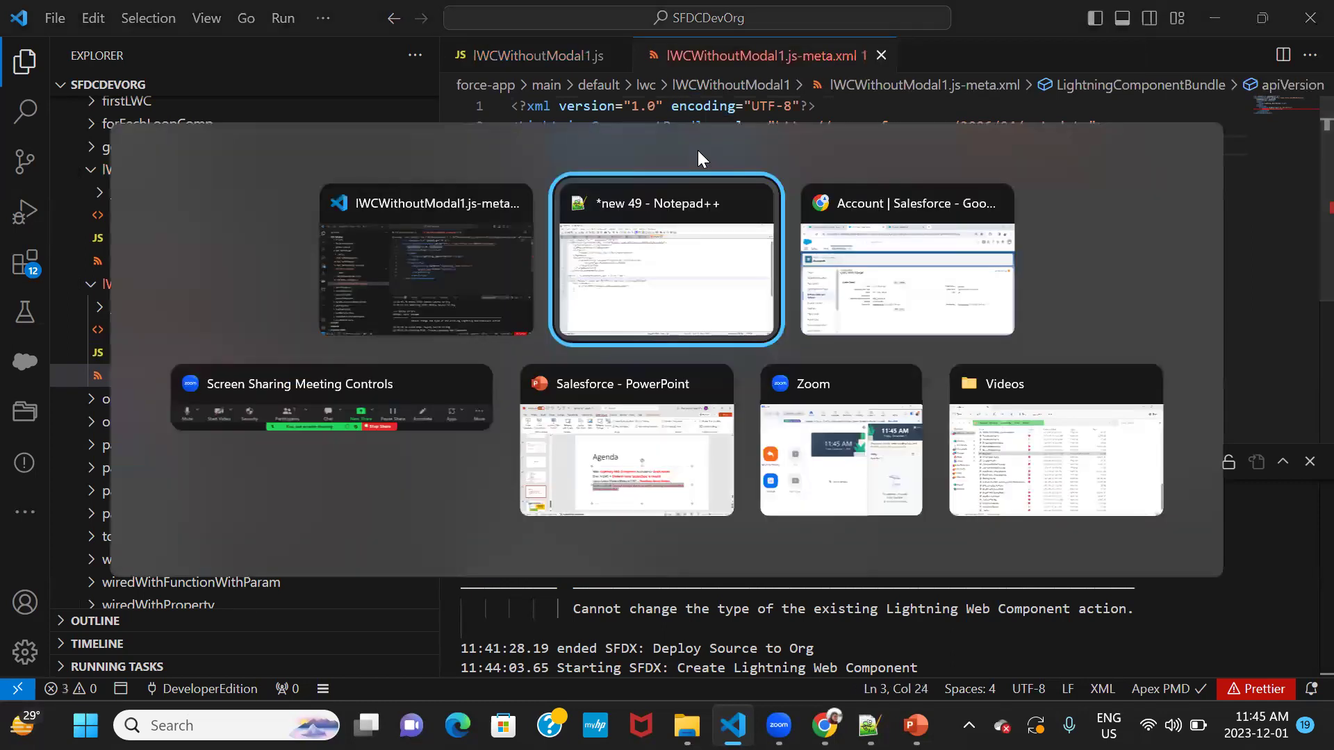
pyautogui.hotkey('alt', 'Tab')
pyautogui.press('Tab')
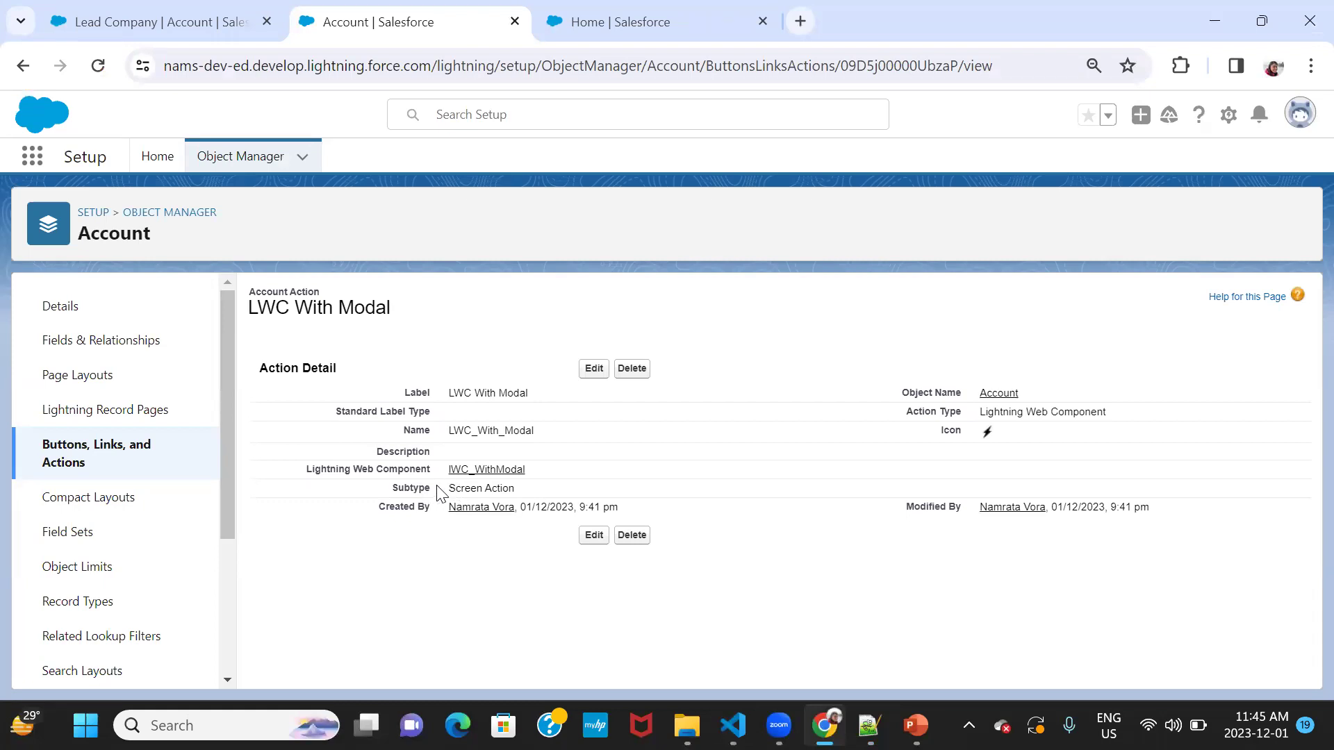
pyautogui.hotkey('alt', 'Tab')
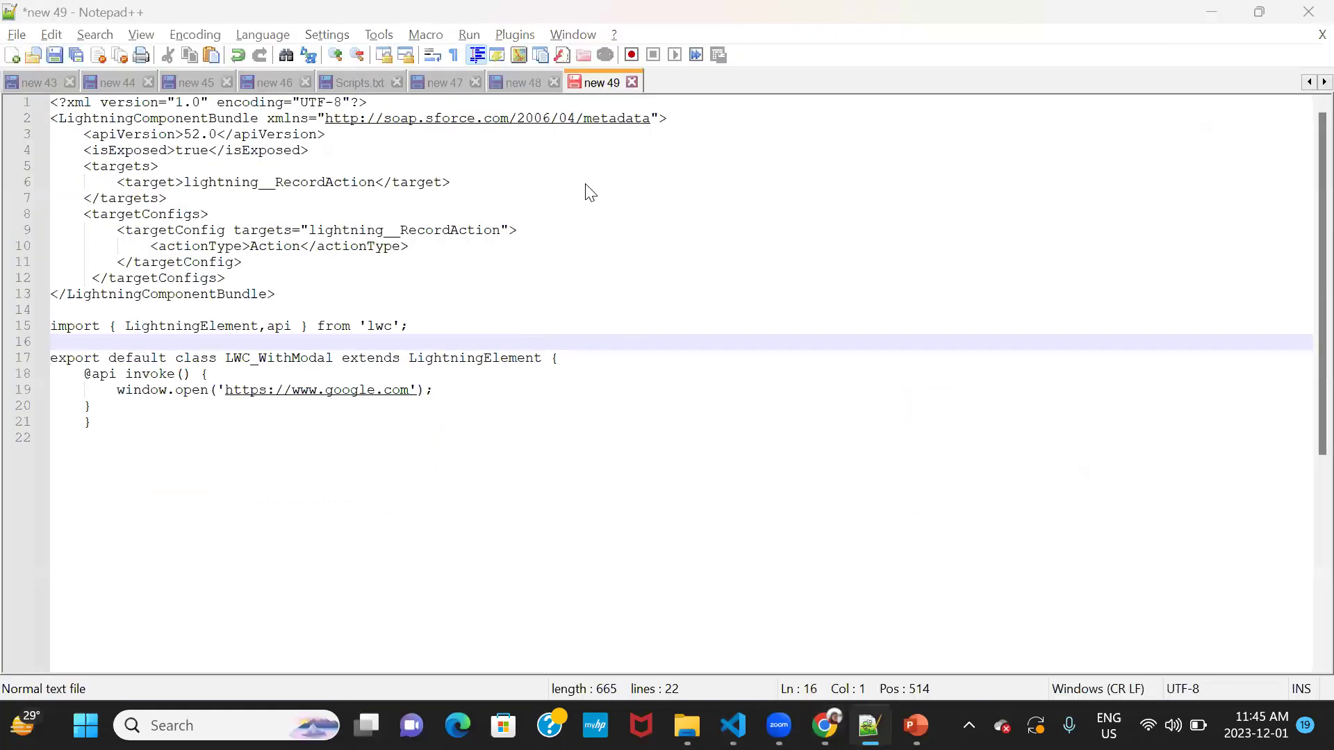
pyautogui.hotkey('alt', 'Tab')
pyautogui.press('Tab')
pyautogui.click(523, 56)
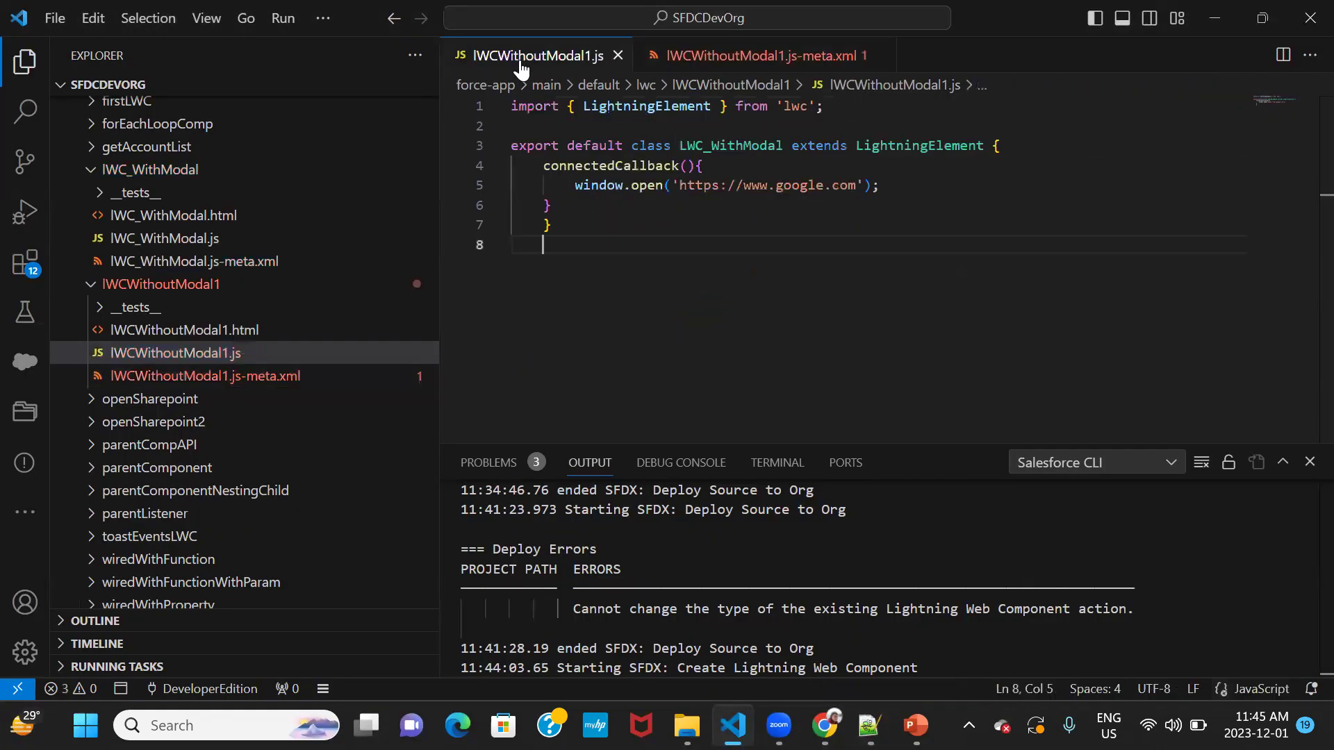
# Step: Delete the targetConfigs block (lines 8–12) from lWC_WithModal.js-meta.xml, save, and close it
pyautogui.click(188, 238)
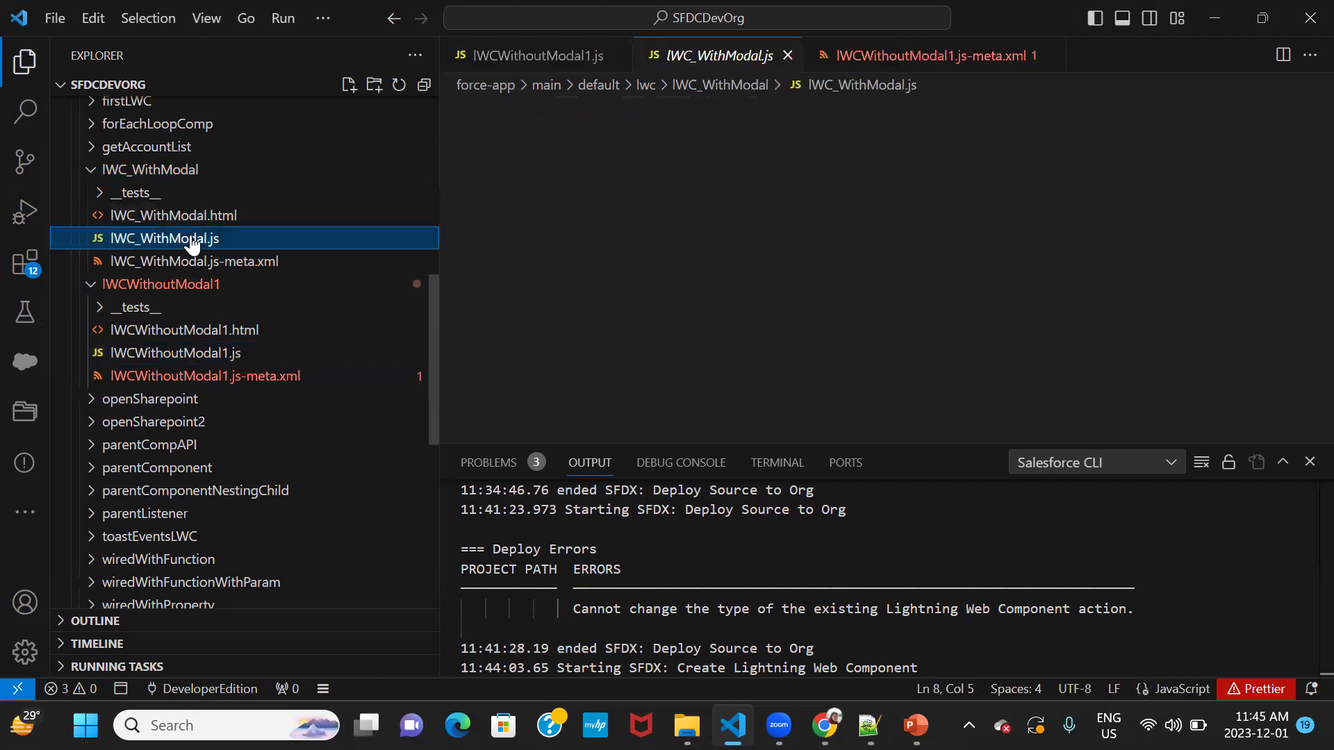
pyautogui.hotkey('ctrl', 'a')
pyautogui.click(208, 261)
pyautogui.hotkey('ctrl', 'a')
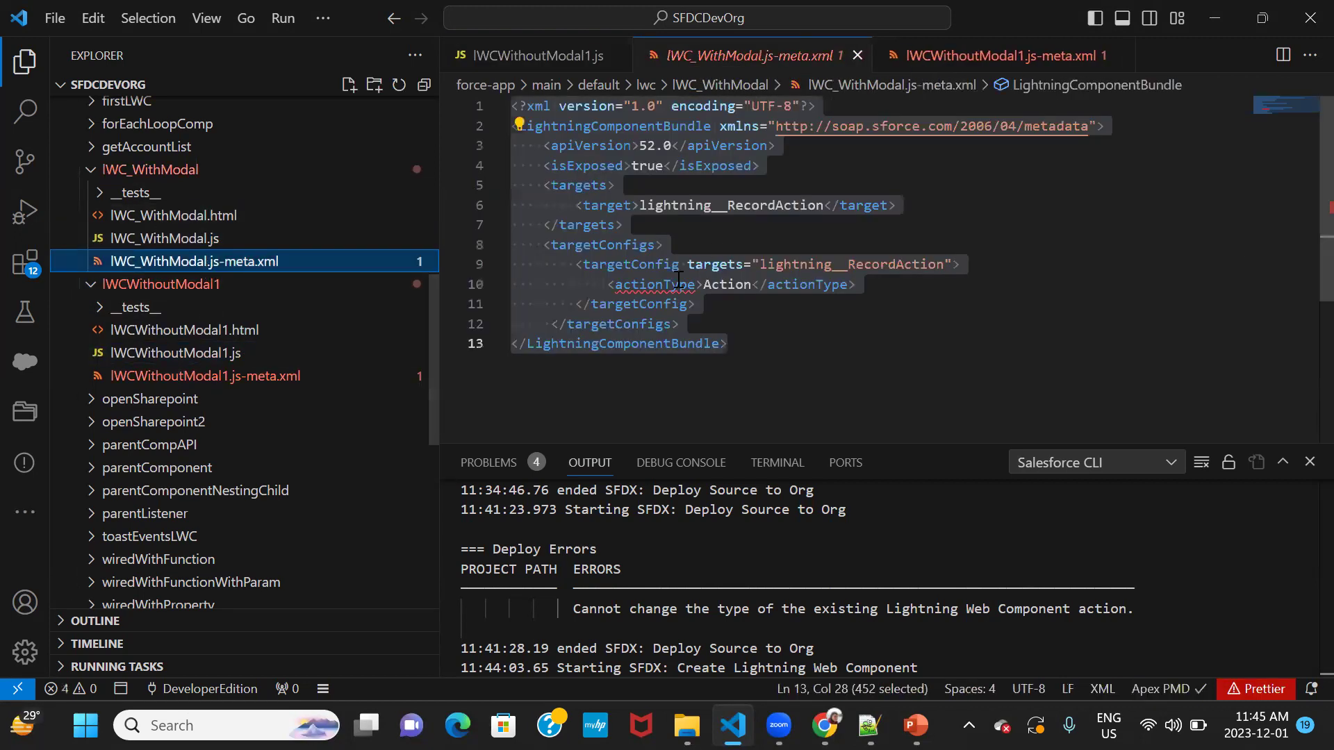
pyautogui.click(693, 324)
pyautogui.moveTo(692, 324); pyautogui.dragTo(482, 245)
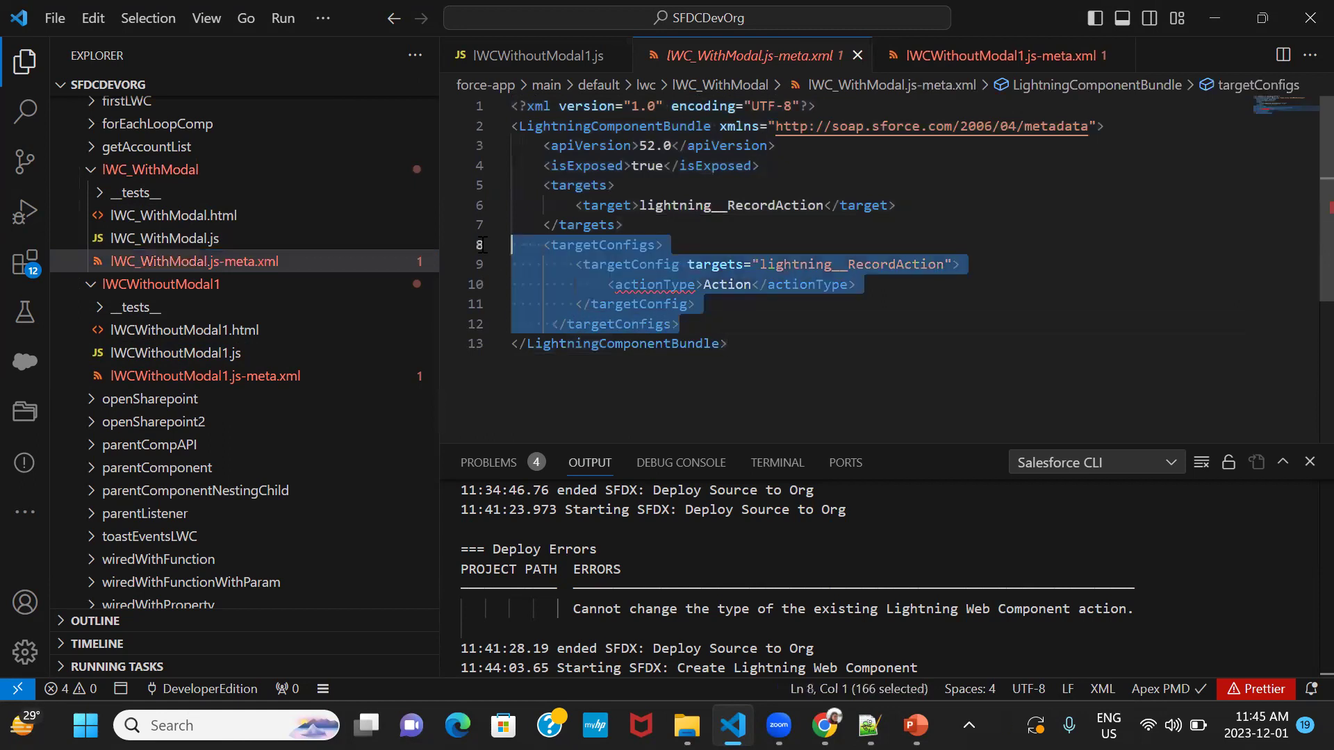
pyautogui.press('BackSpace')
pyautogui.press('BackSpace')
pyautogui.hotkey('ctrl', 's')
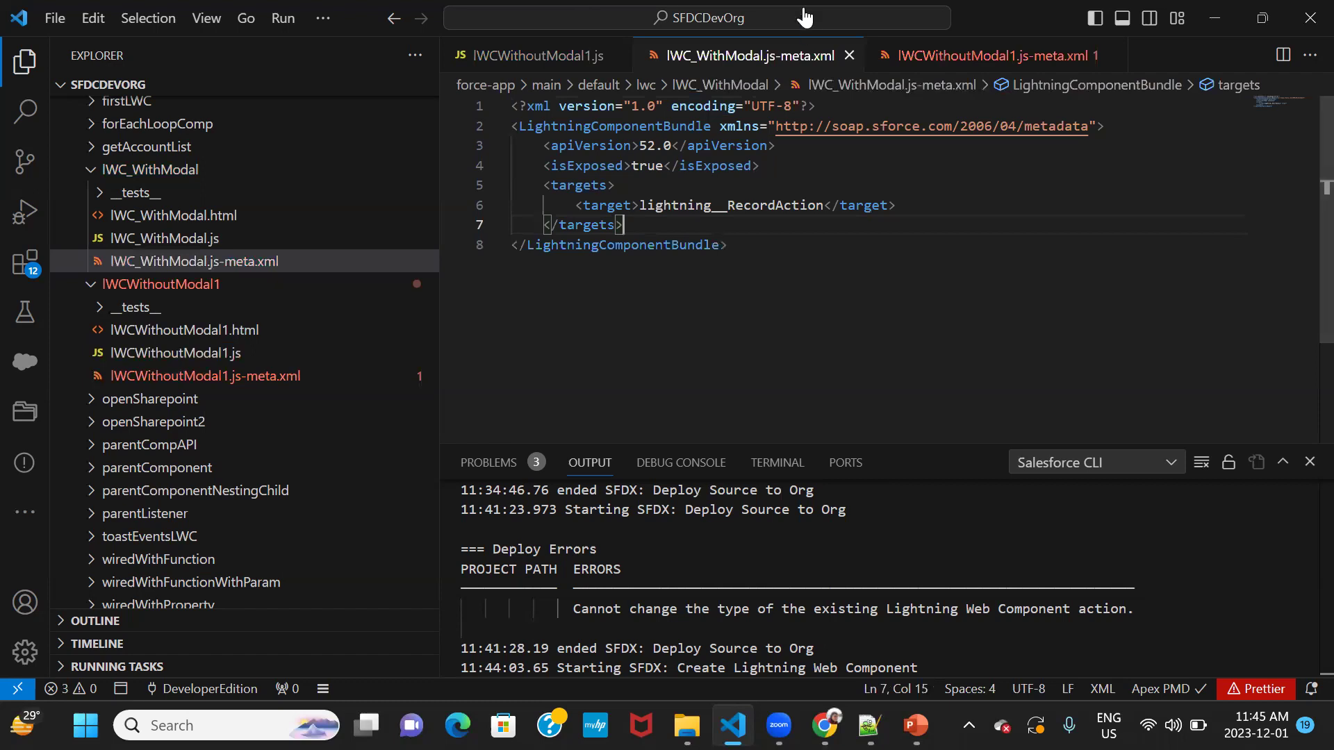
pyautogui.click(849, 55)
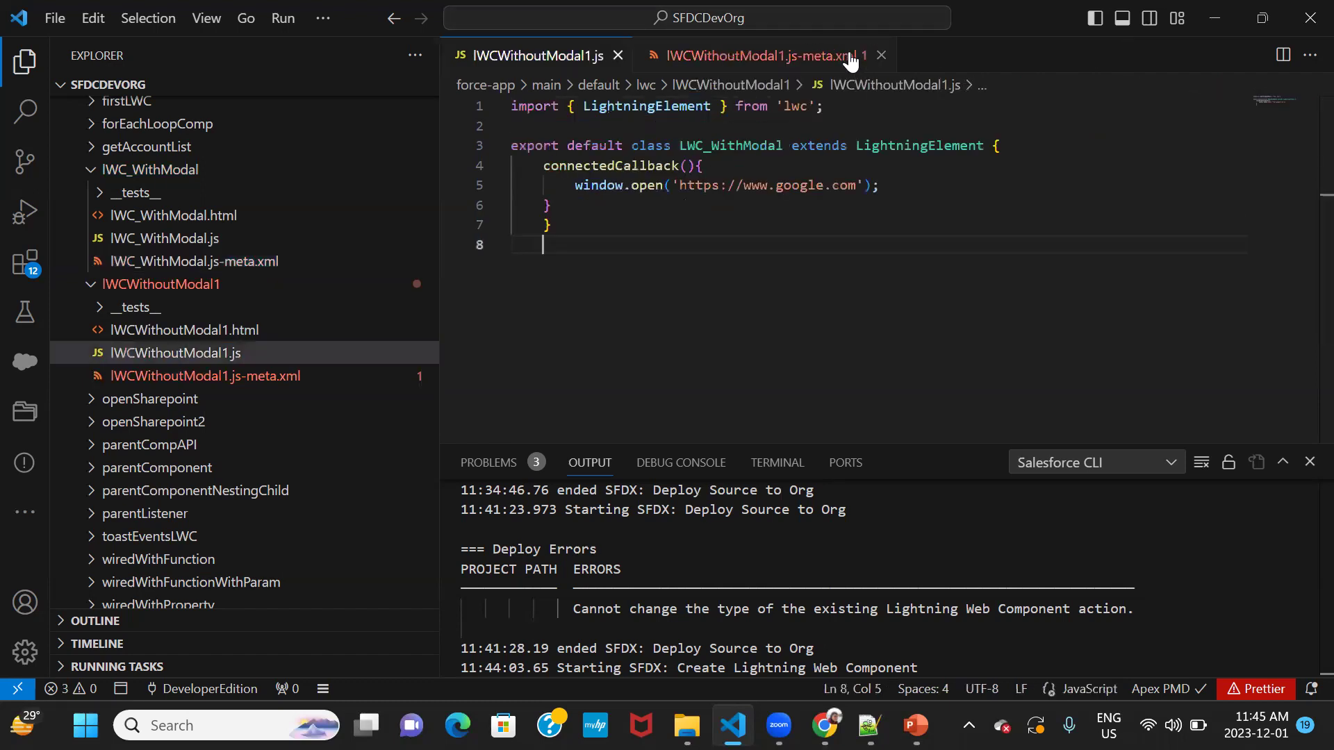
# Step: Review lWCWithoutModal1's meta XML targetConfigs and its JS code
pyautogui.click(758, 61)
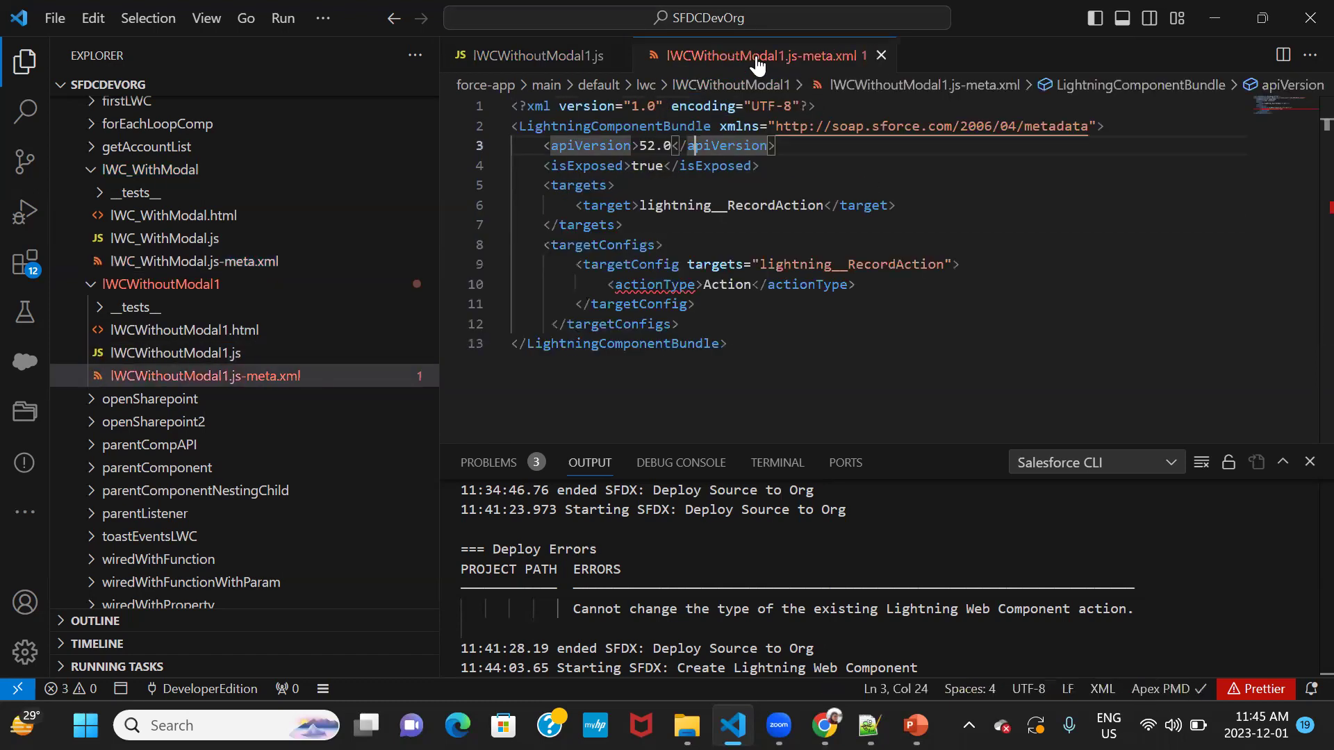
pyautogui.click(750, 323)
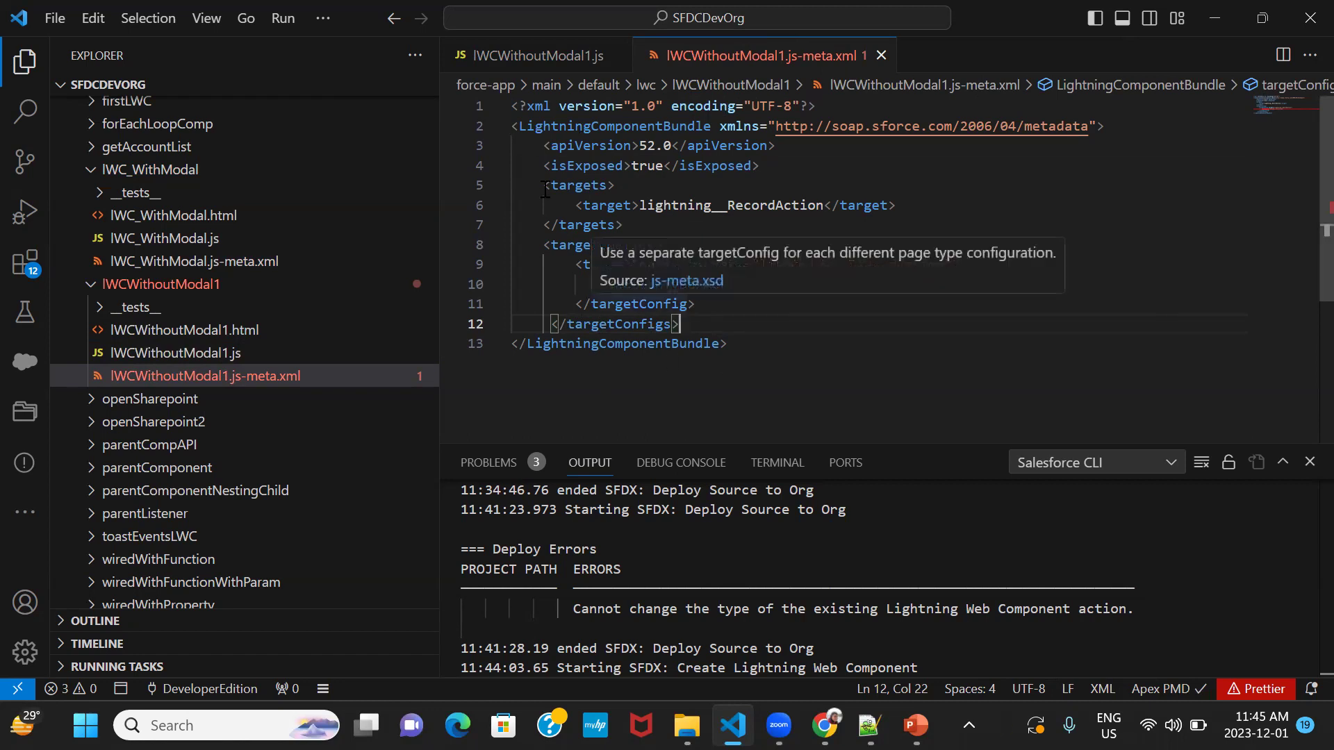
pyautogui.click(539, 56)
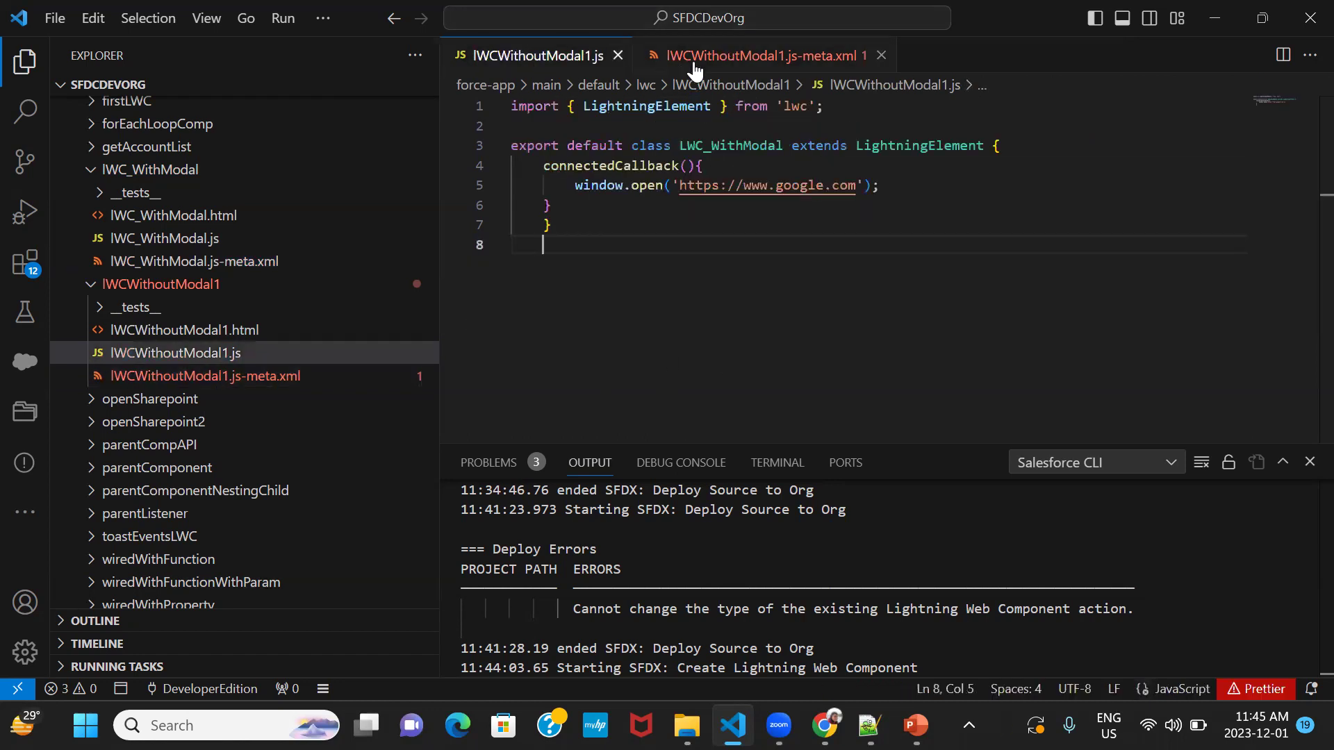
pyautogui.click(694, 63)
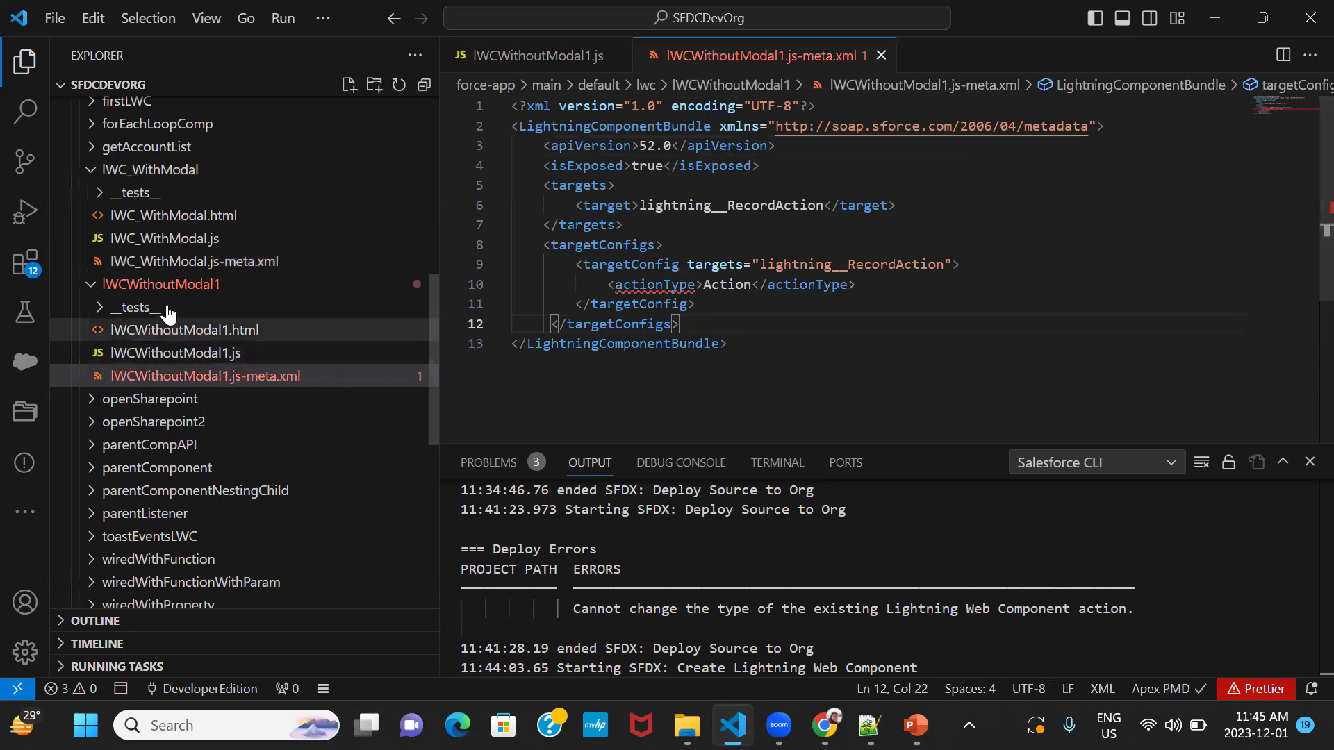
# Step: Deploy the lWCWithoutModal1 folder using SFDX: Deploy Source to Org
pyautogui.click(170, 285)
pyautogui.rightClick(169, 285)
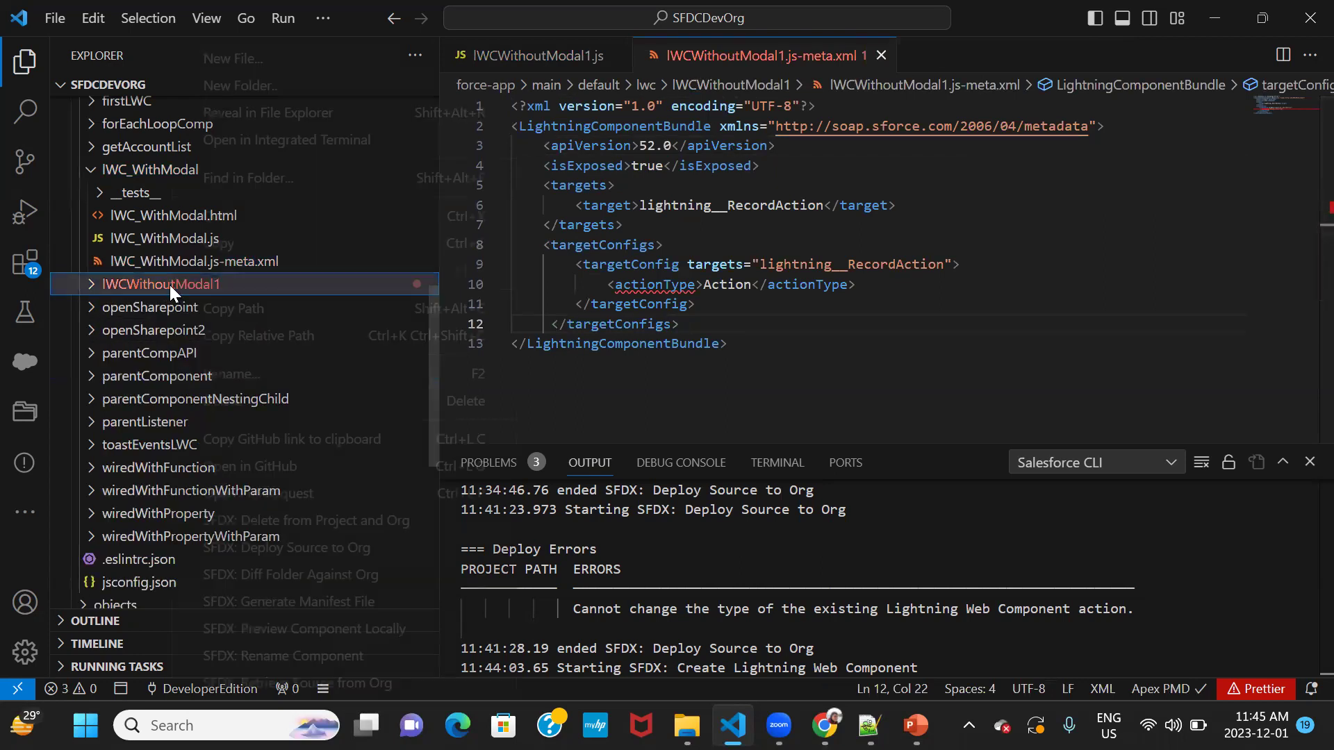
pyautogui.click(297, 549)
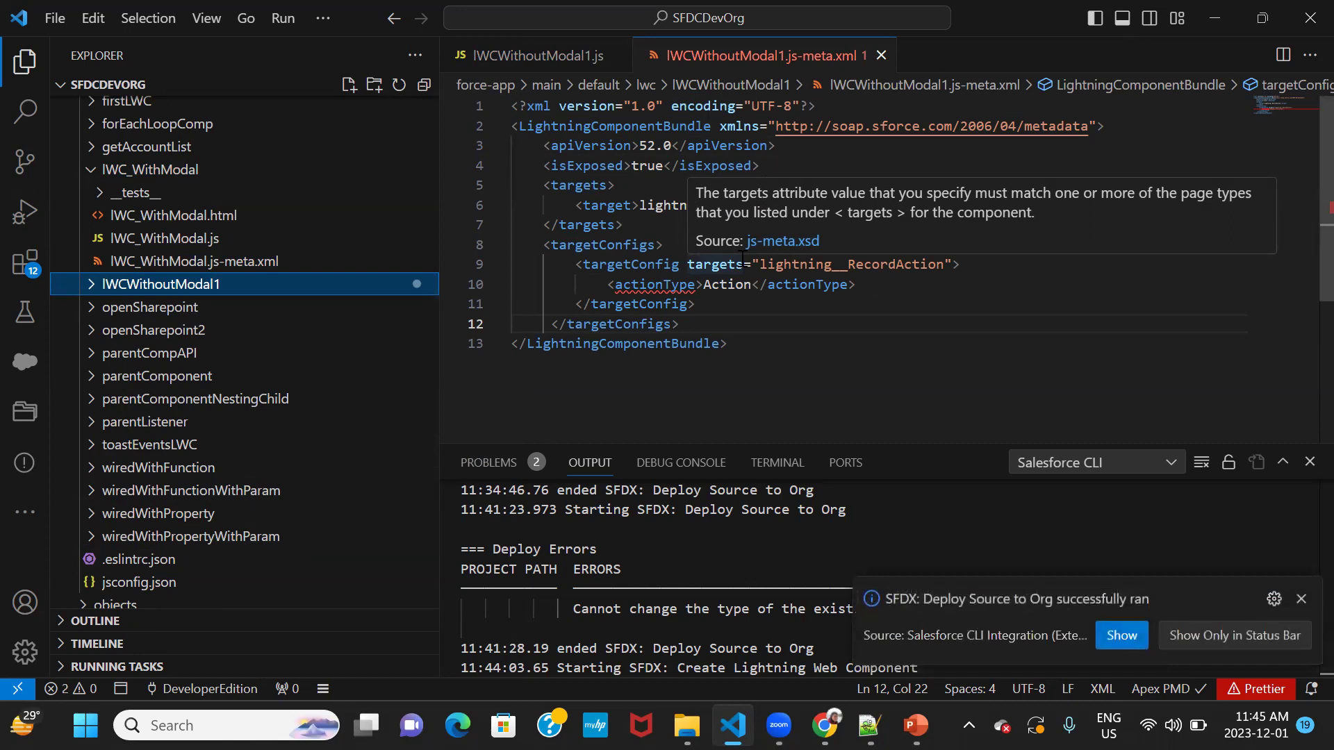
pyautogui.click(824, 725)
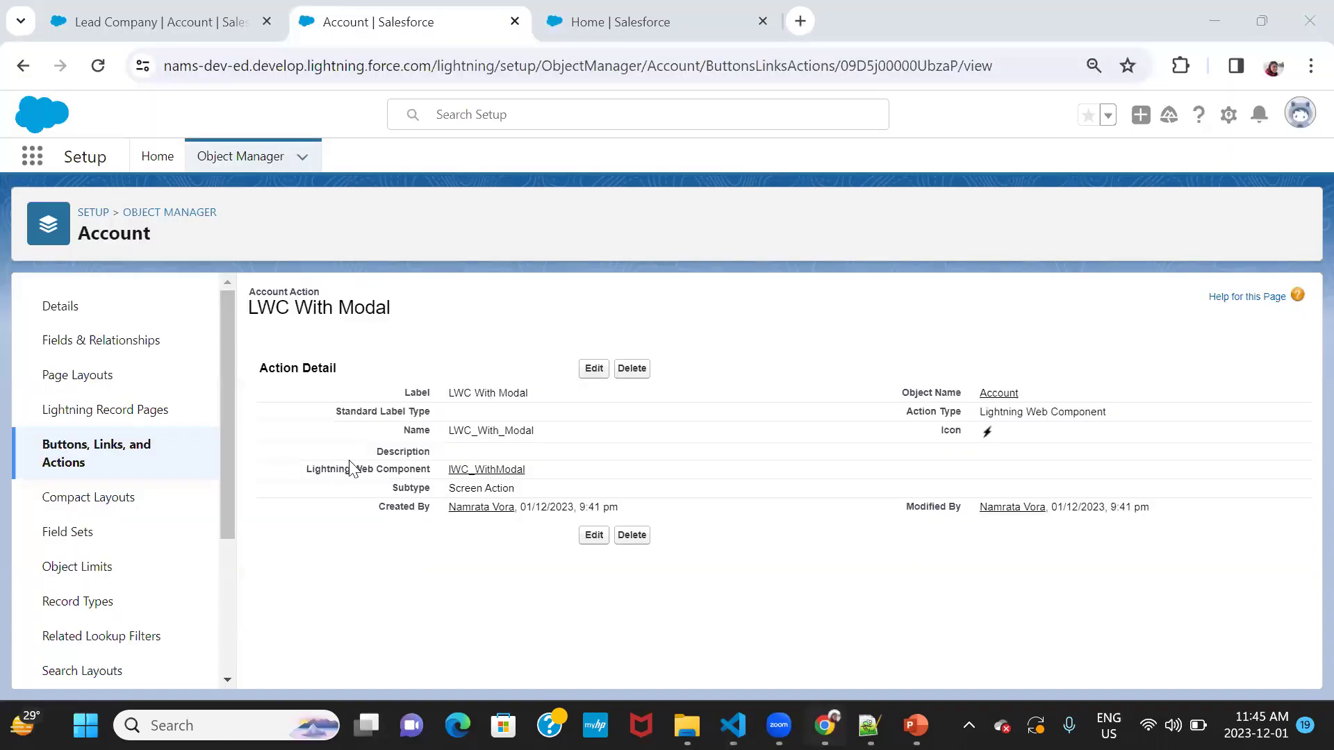
# Step: Start a new Account action of type Lightning Web Component using c:lWCWithoutModal1, subtype Action
pyautogui.click(67, 451)
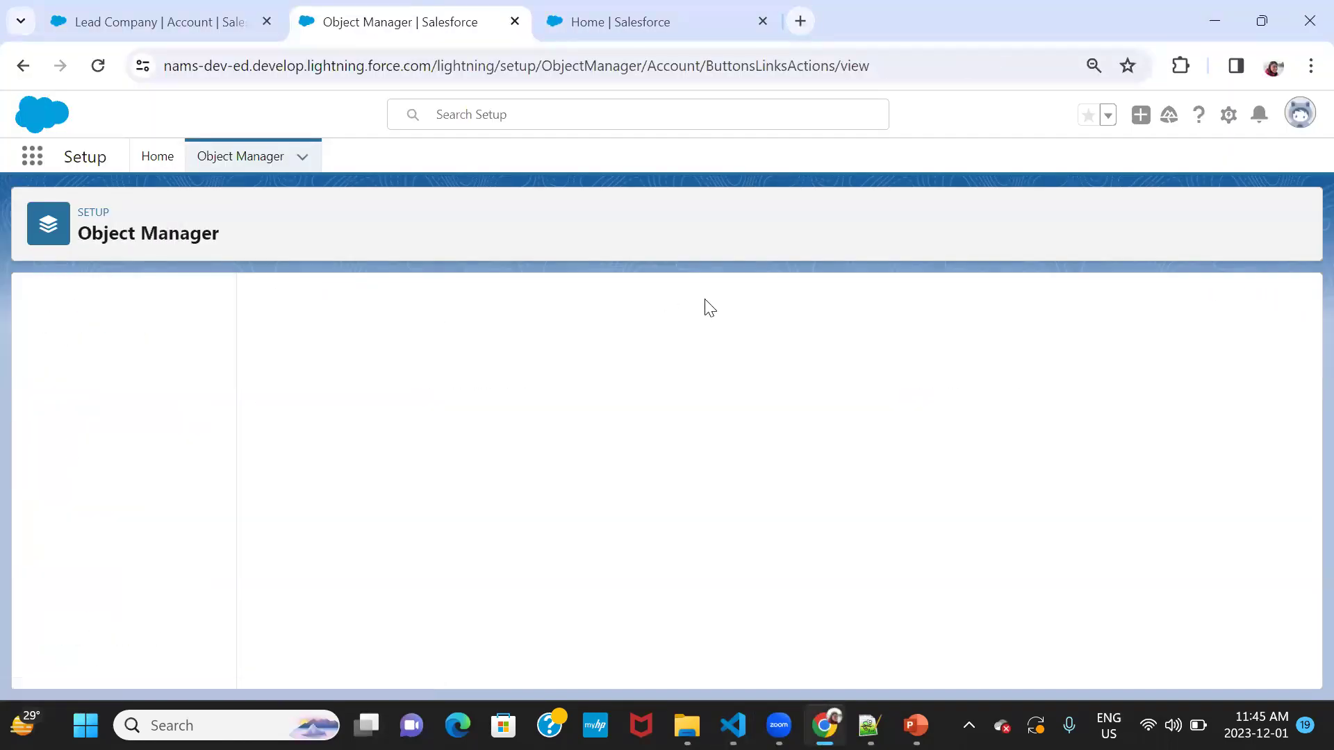
pyautogui.click(1130, 299)
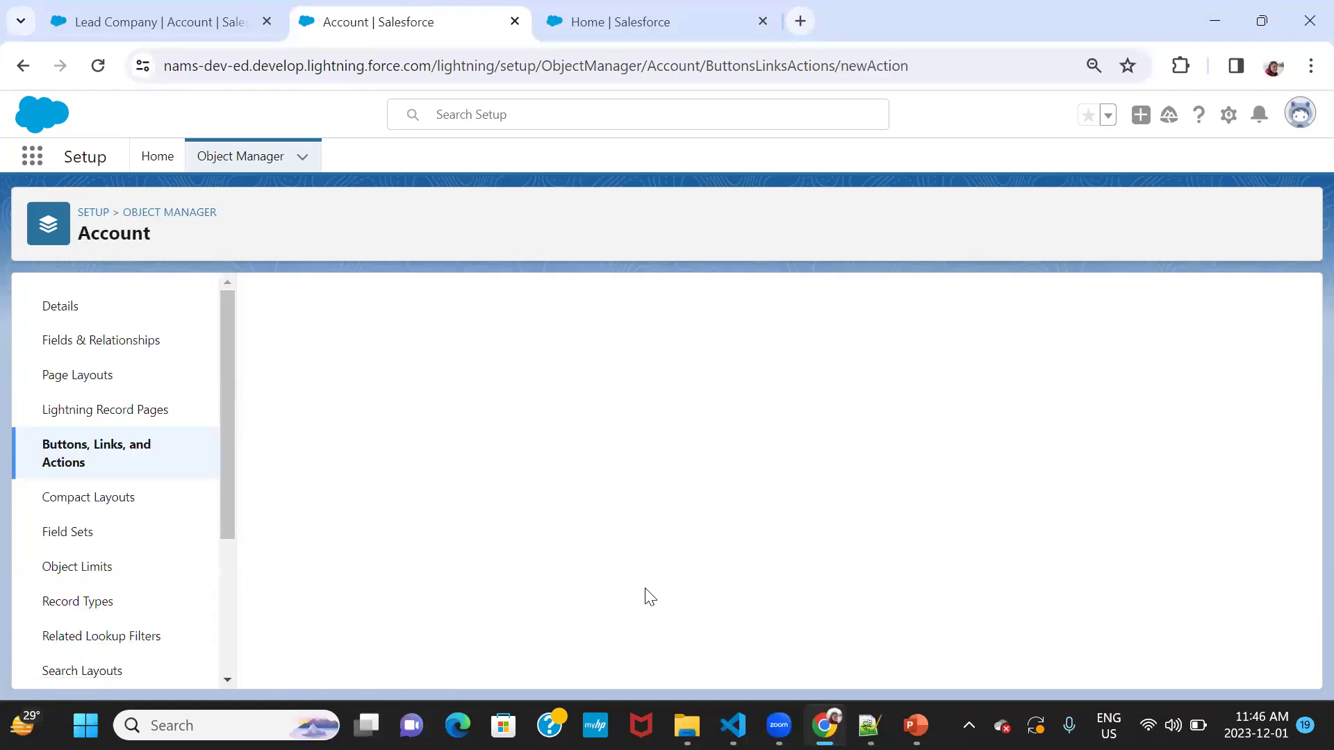
pyautogui.click(573, 408)
pyautogui.press('Escape')
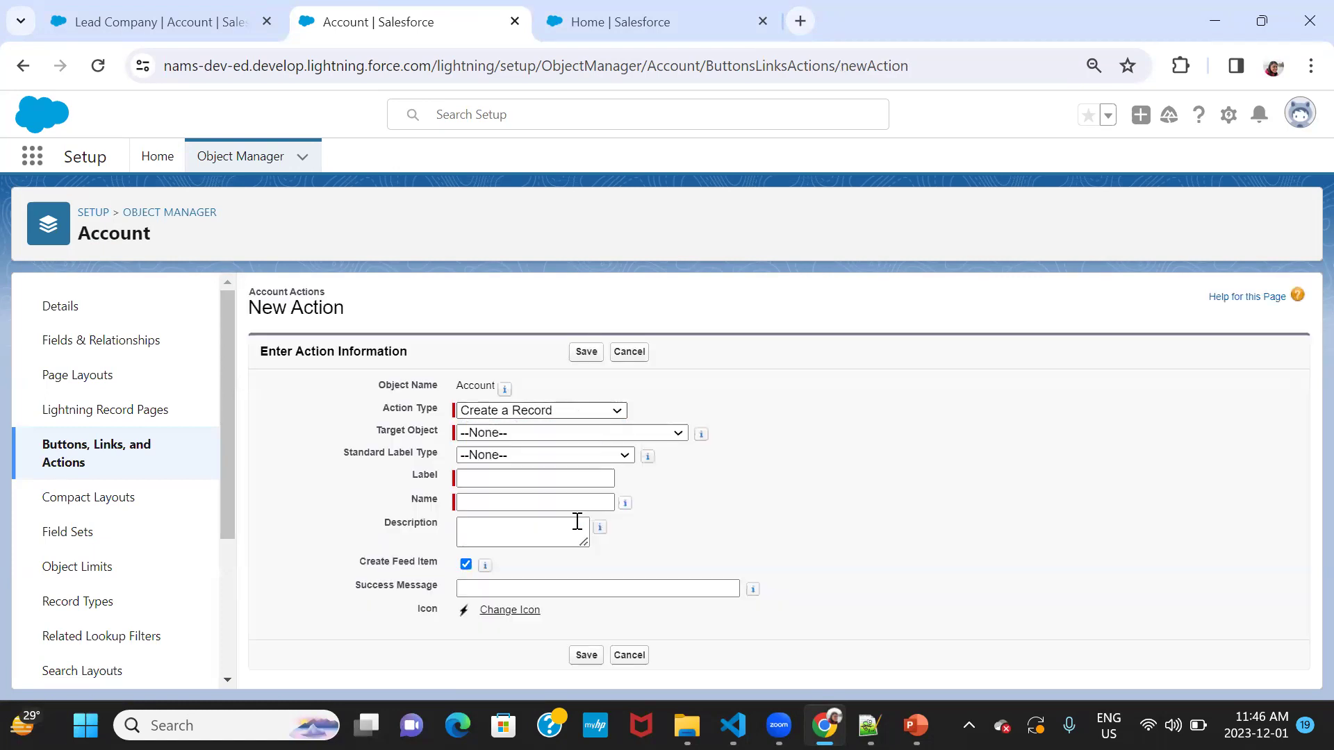
pyautogui.click(552, 434)
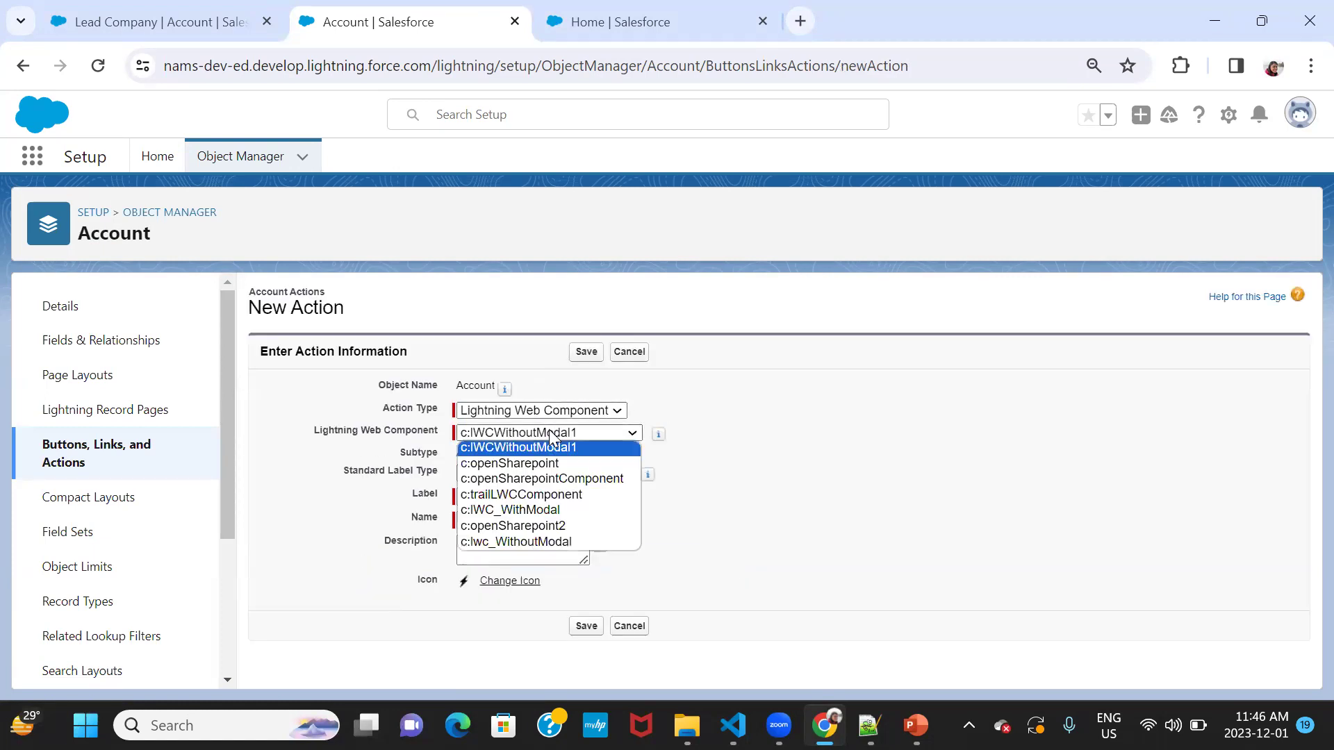
pyautogui.click(555, 447)
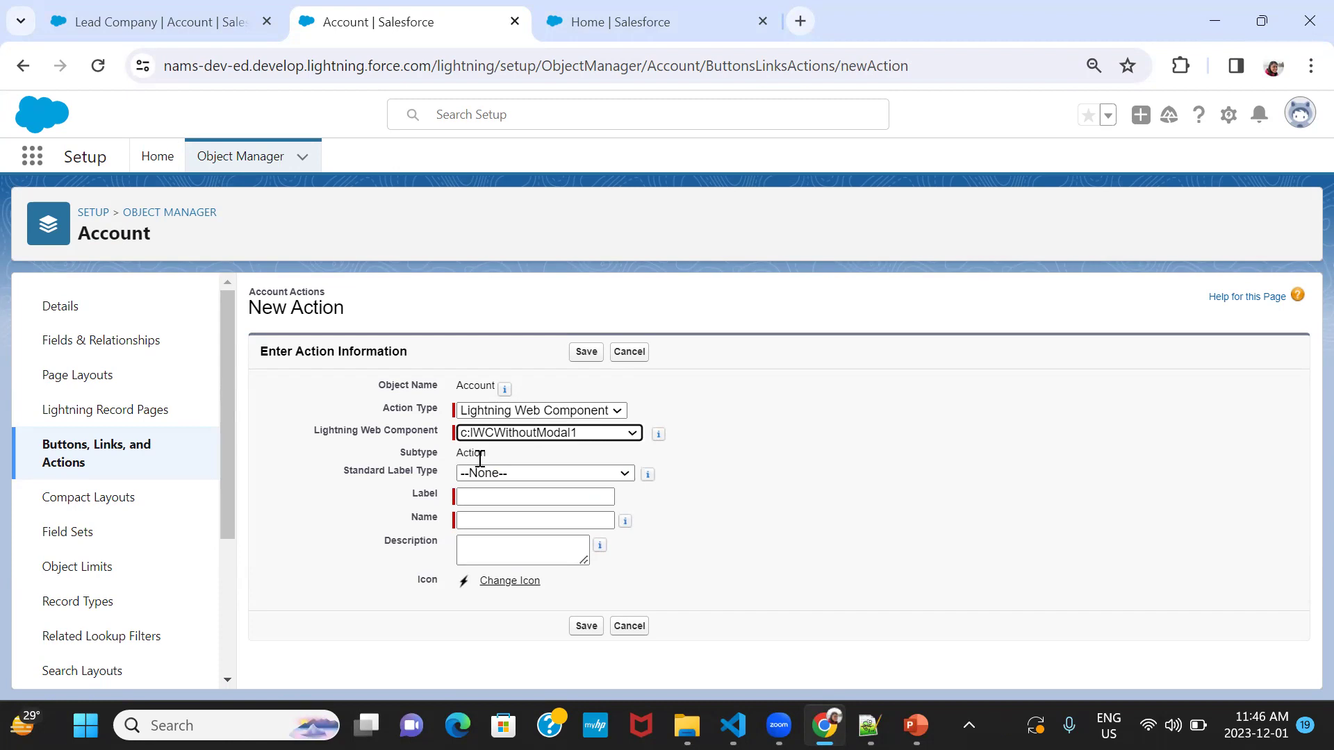
pyautogui.moveTo(459, 452); pyautogui.dragTo(494, 460)
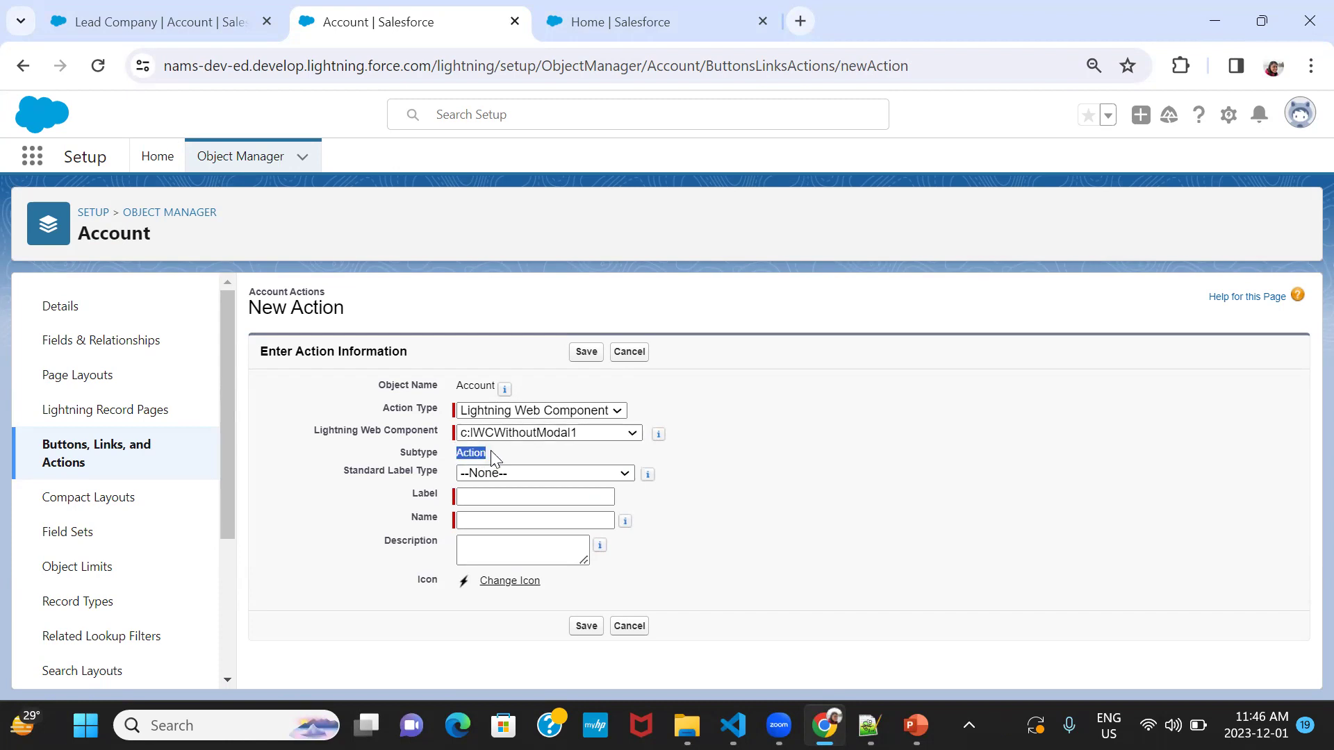
# Step: Label the action 'LWC Without Modal', auto-fill its name, and save
pyautogui.click(492, 496)
pyautogui.write('LWC')
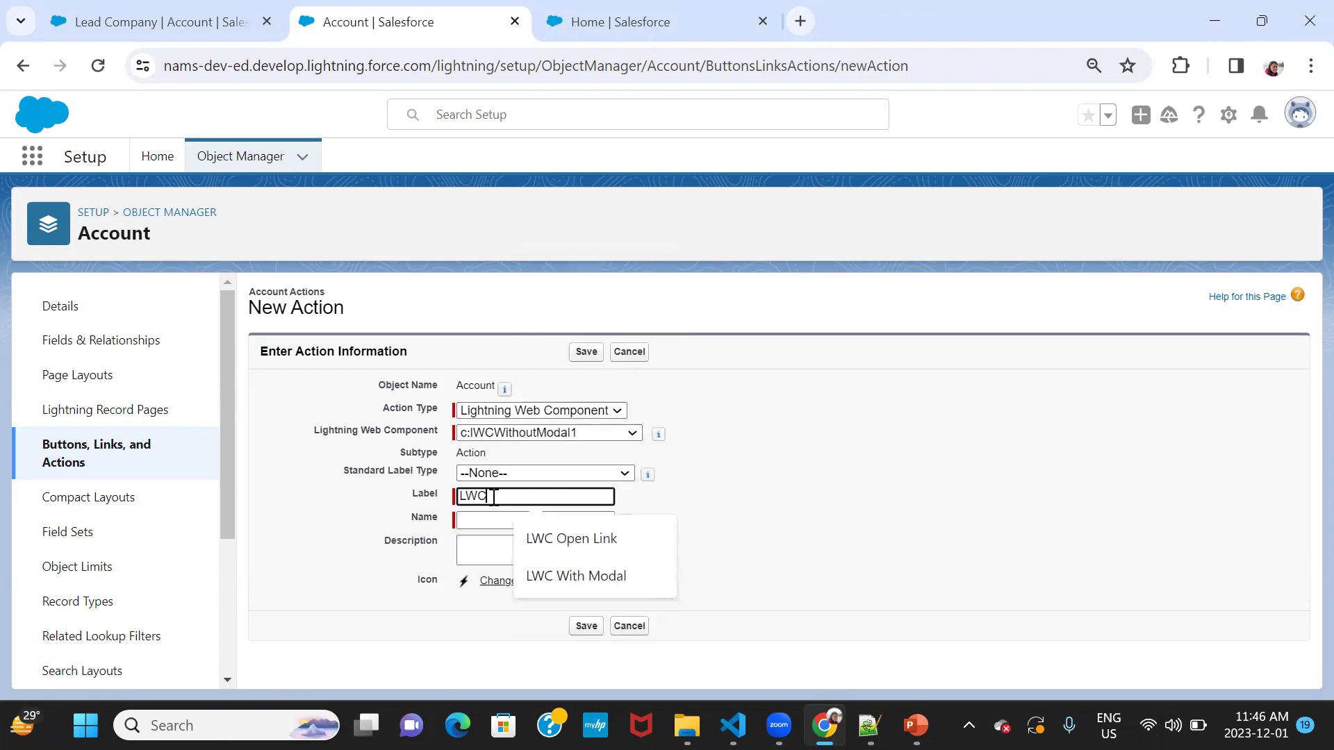
pyautogui.write(' With')
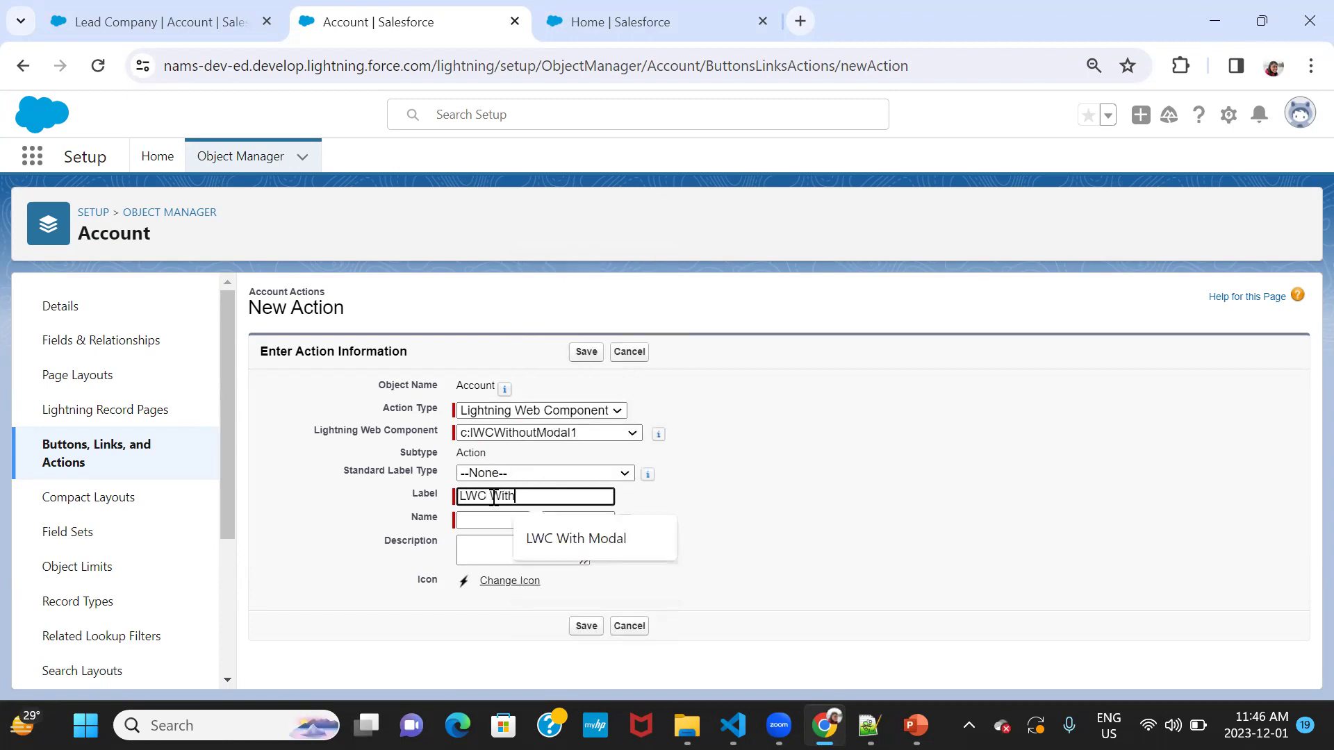
pyautogui.write('out Modal')
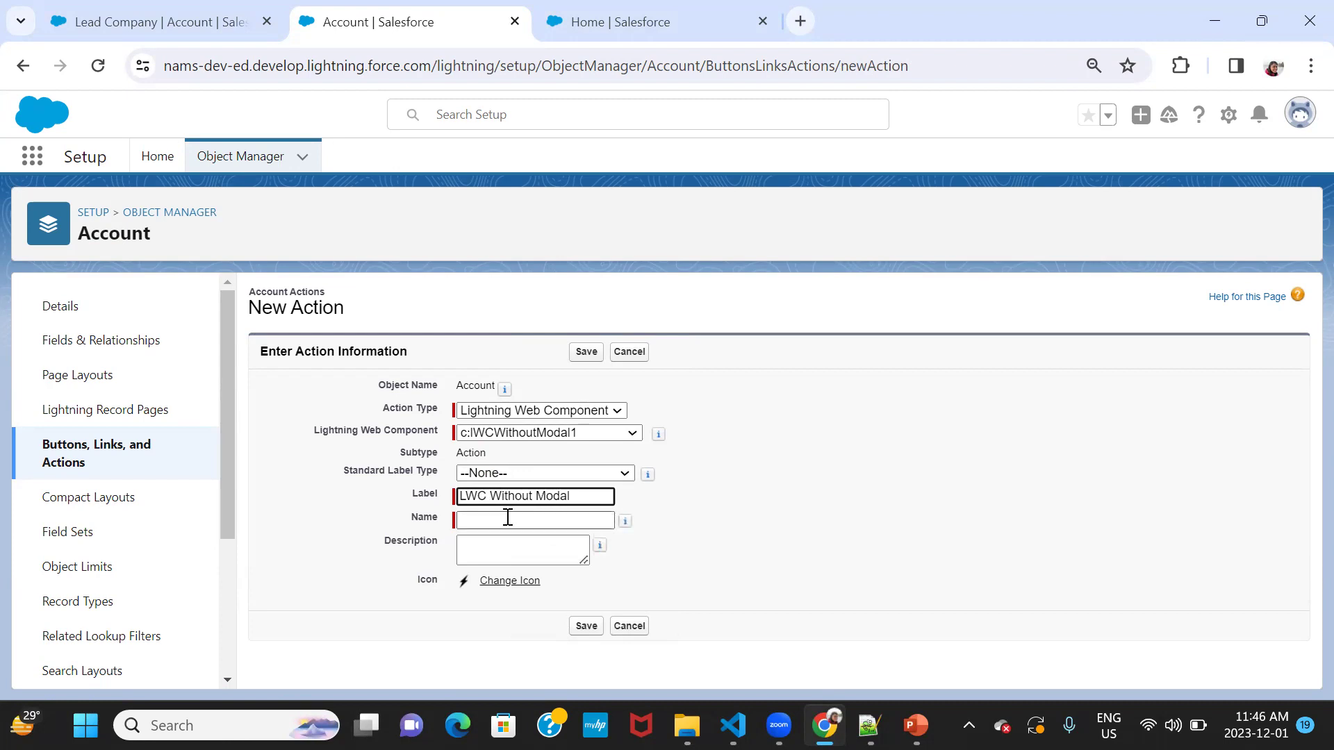
pyautogui.click(507, 520)
pyautogui.click(581, 352)
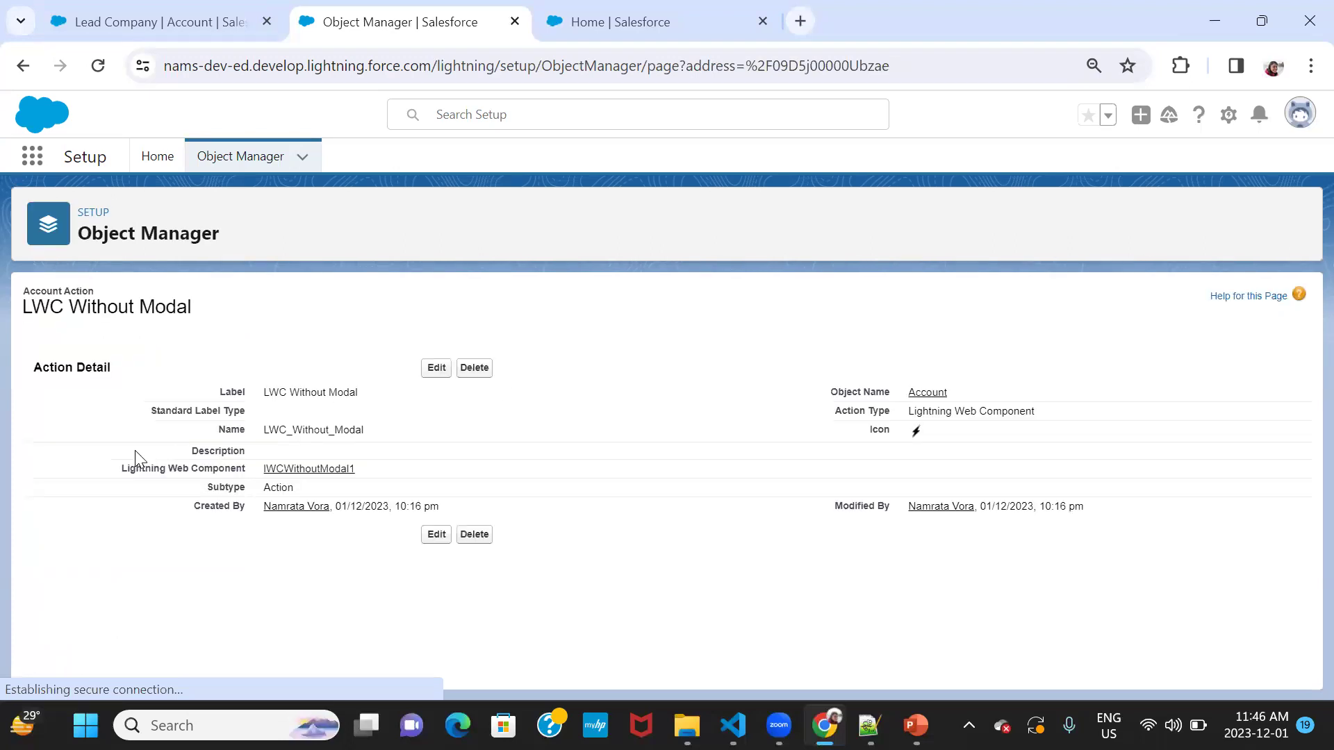
# Step: Open Acc Rec Page from Object Manager > Account > Lightning Record Pages and choose Edit
pyautogui.click(261, 155)
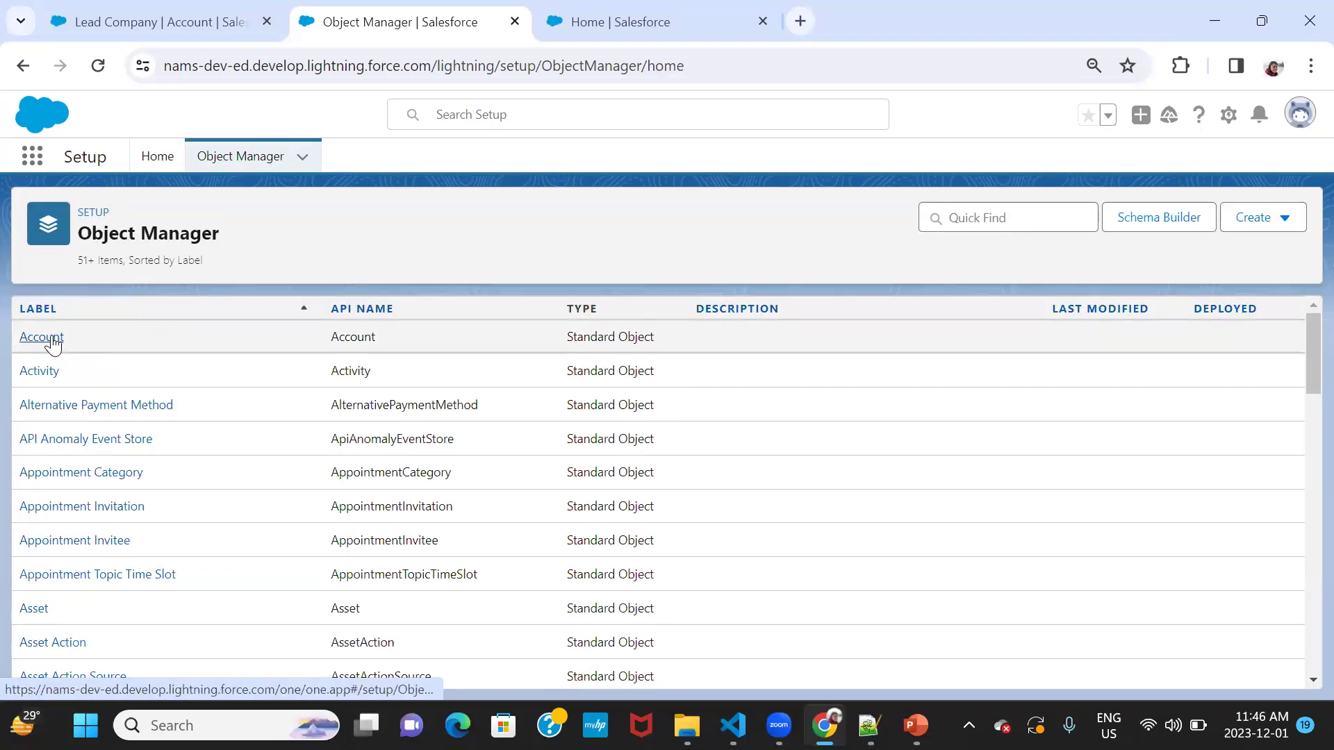
pyautogui.click(53, 344)
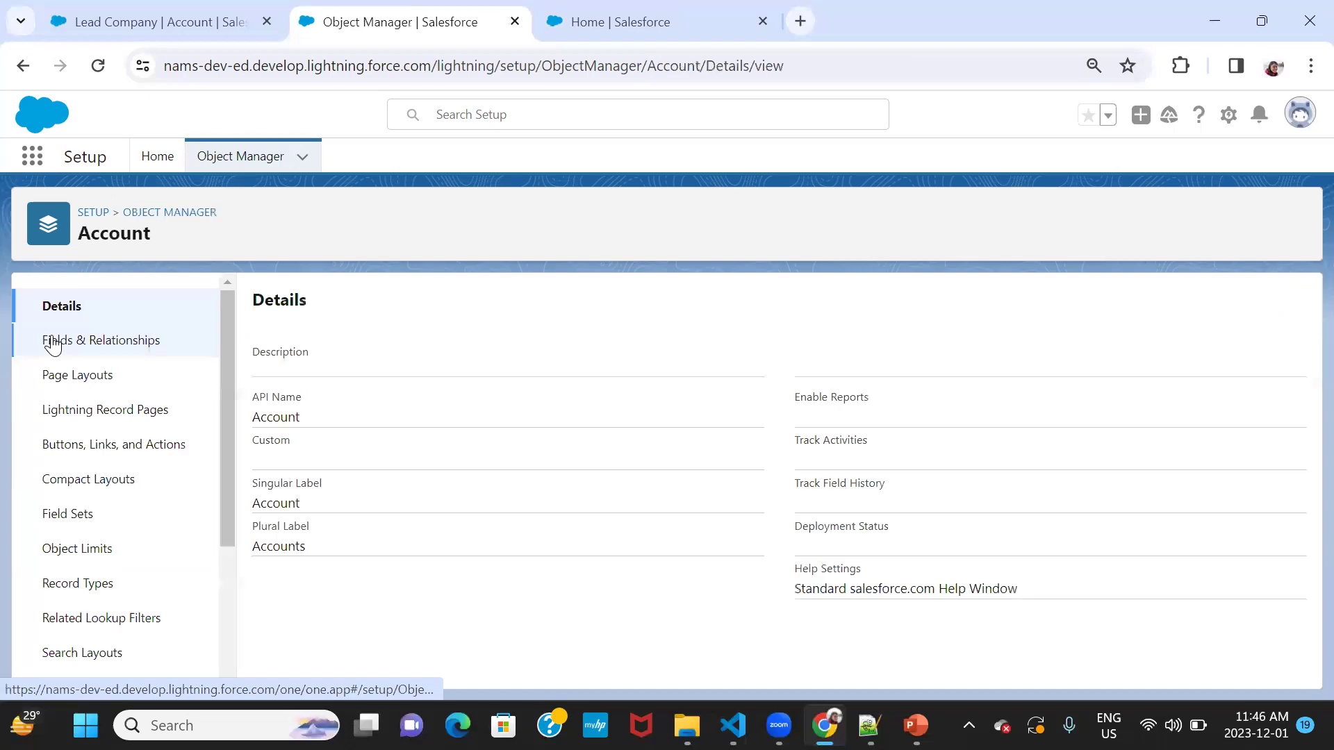
pyautogui.click(101, 420)
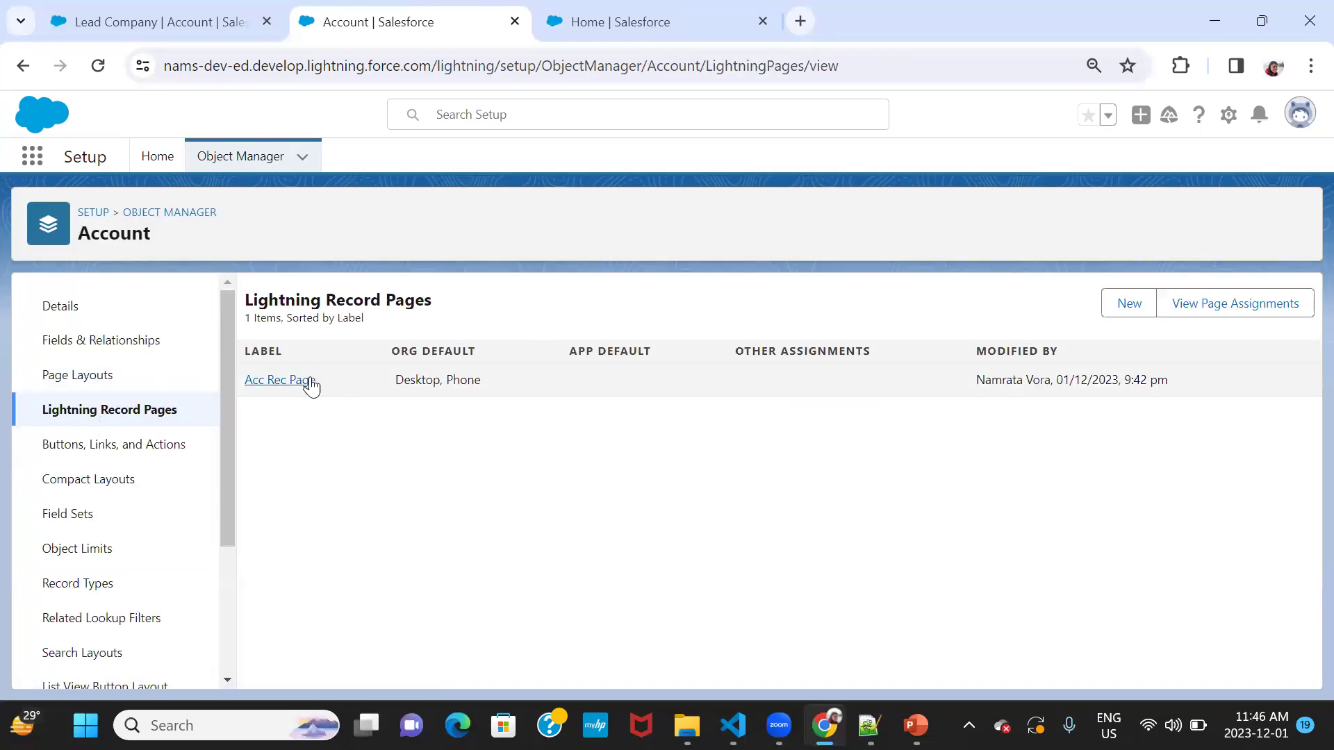
pyautogui.click(309, 384)
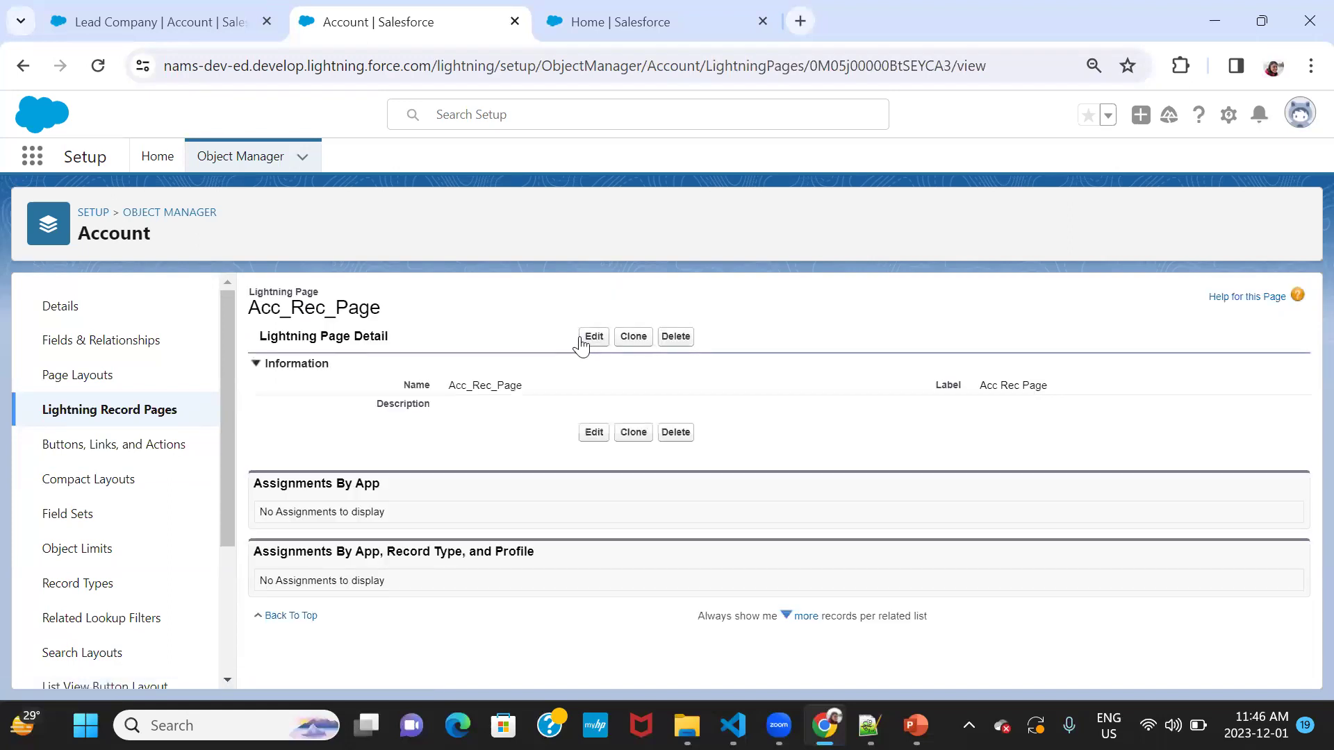
pyautogui.click(594, 337)
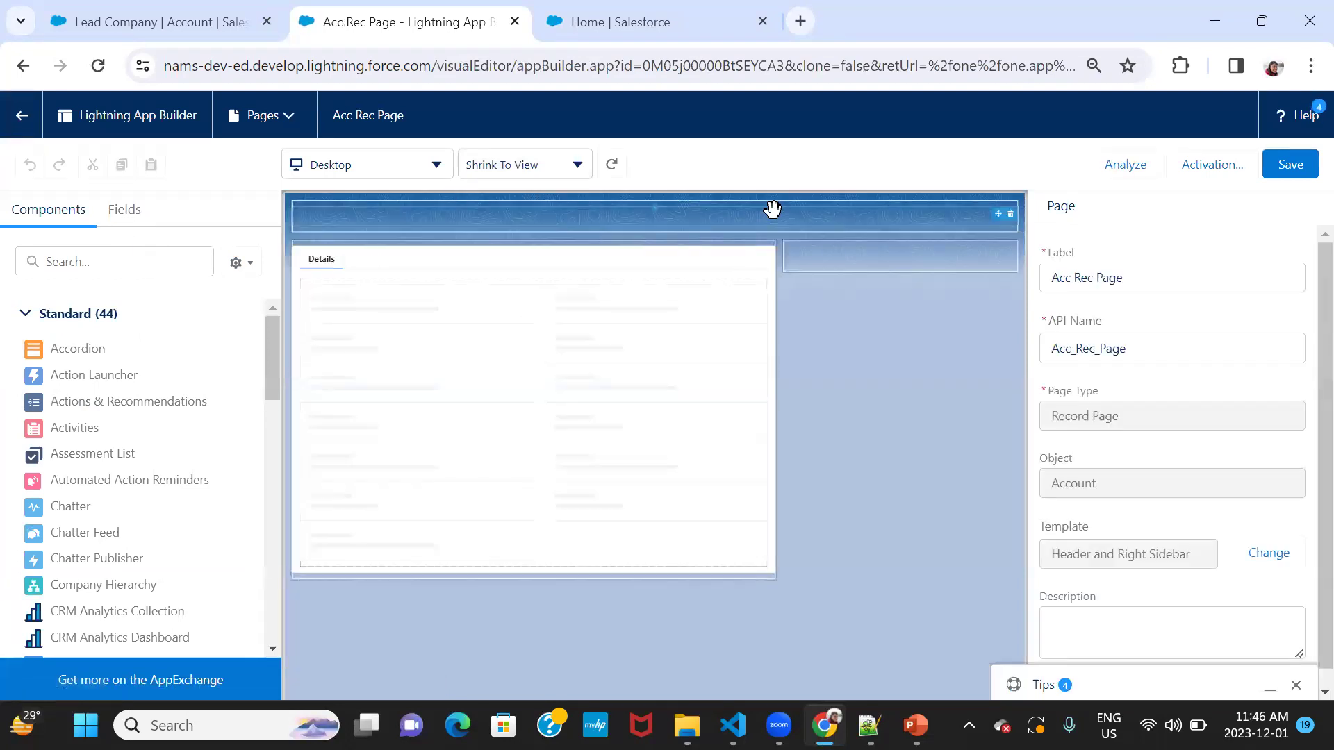
# Step: Add the LWC Without Modal action to the Highlights Panel's actions
pyautogui.click(773, 209)
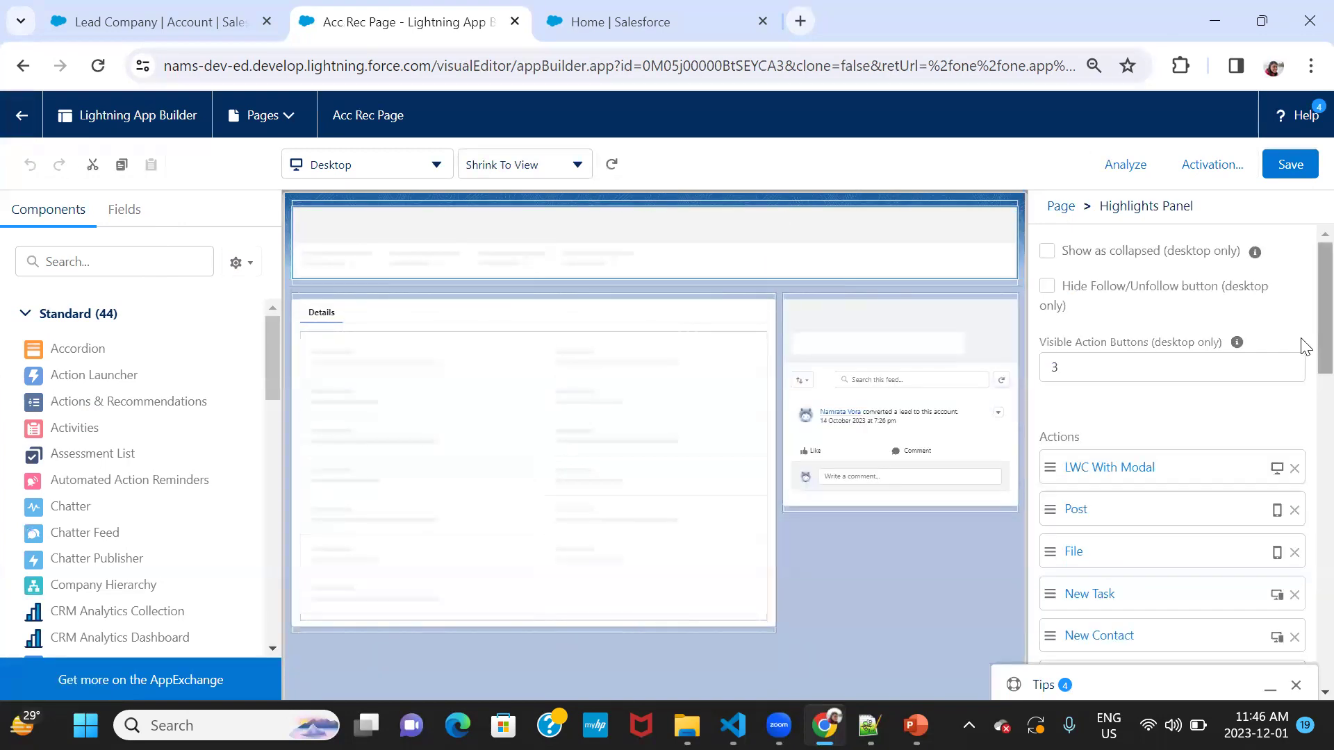
pyautogui.scroll(-10, 1299, 345)
pyautogui.scroll(-2, 1305, 637)
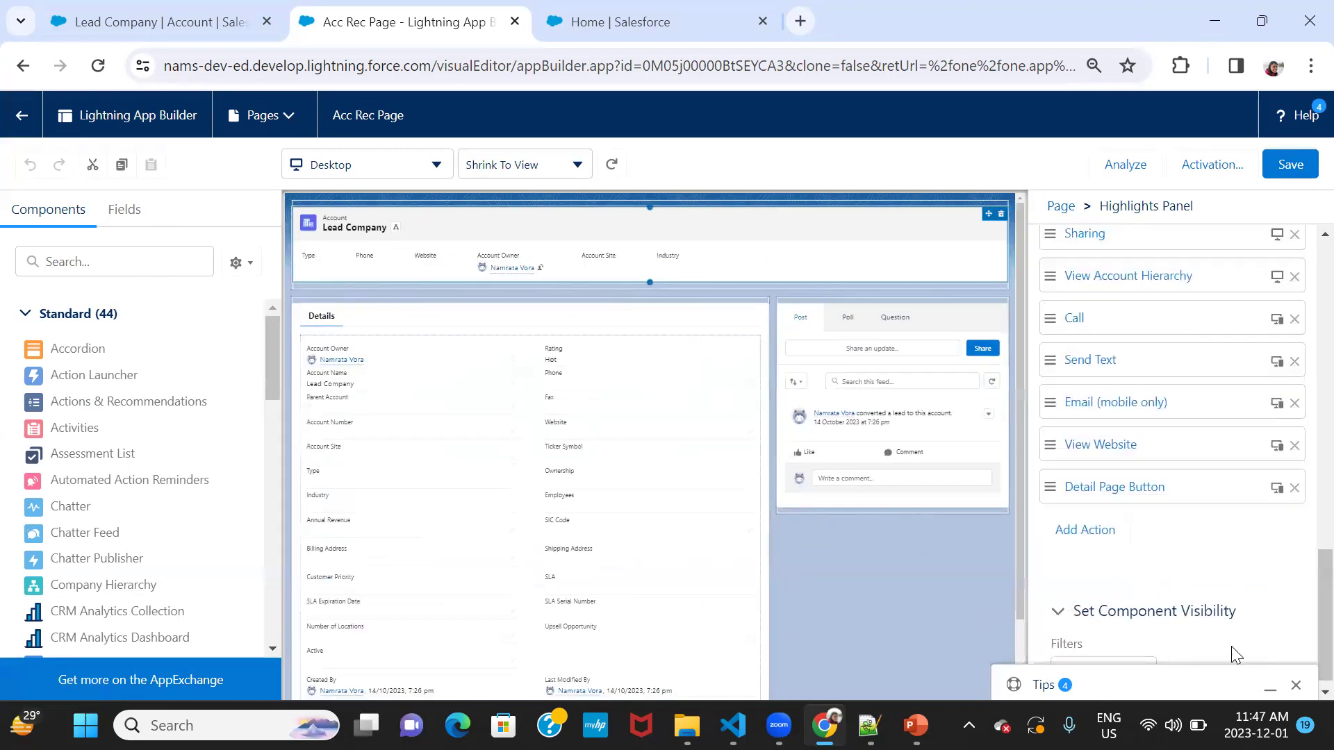
pyautogui.click(1085, 536)
pyautogui.write('lwc')
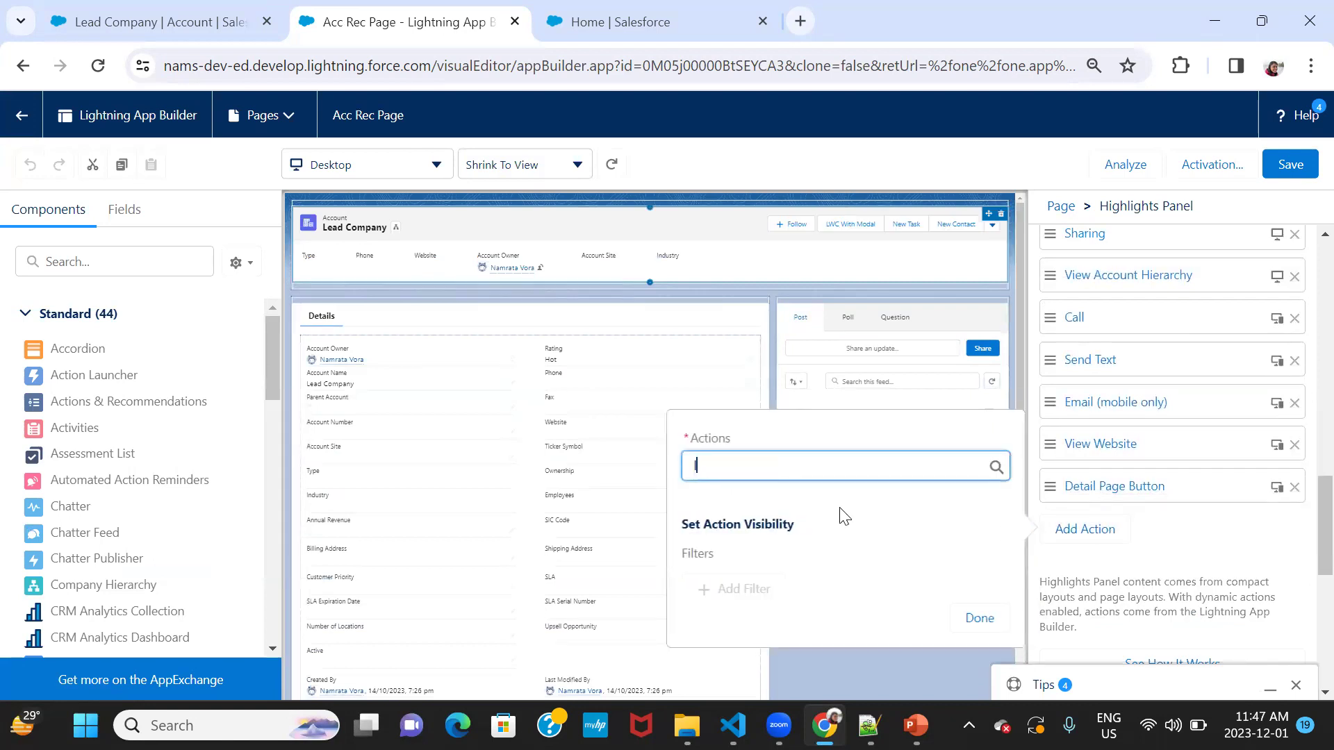
pyautogui.click(799, 564)
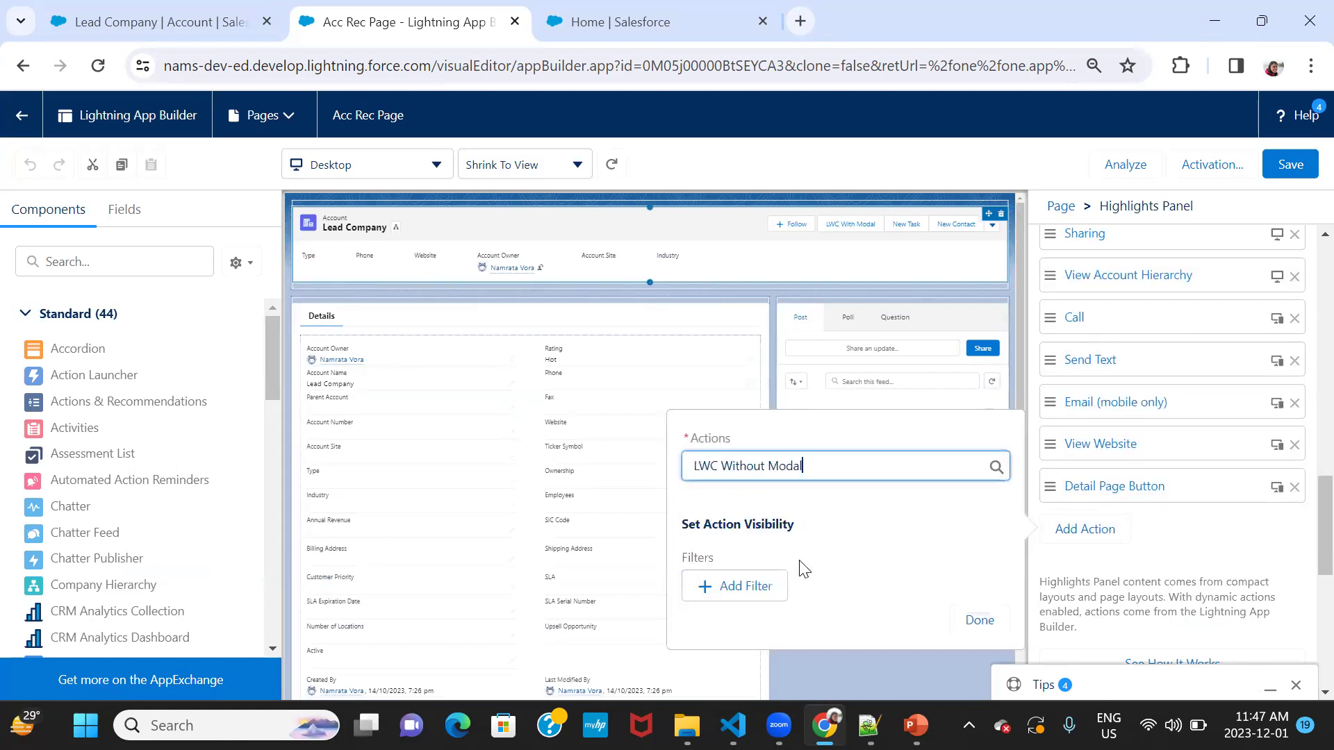
pyautogui.click(975, 617)
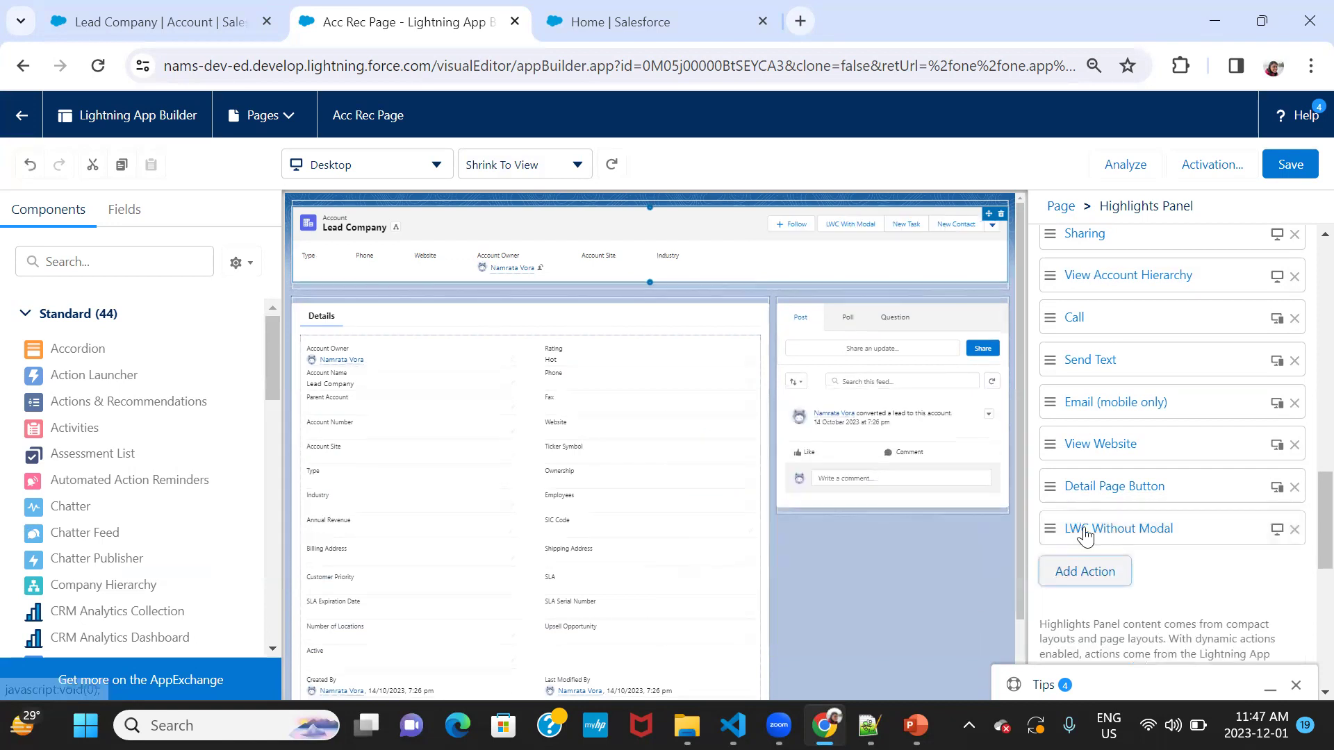
# Step: Move LWC Without Modal to the top, above LWC With Modal, and save the page
pyautogui.moveTo(1086, 535); pyautogui.dragTo(1090, 232)
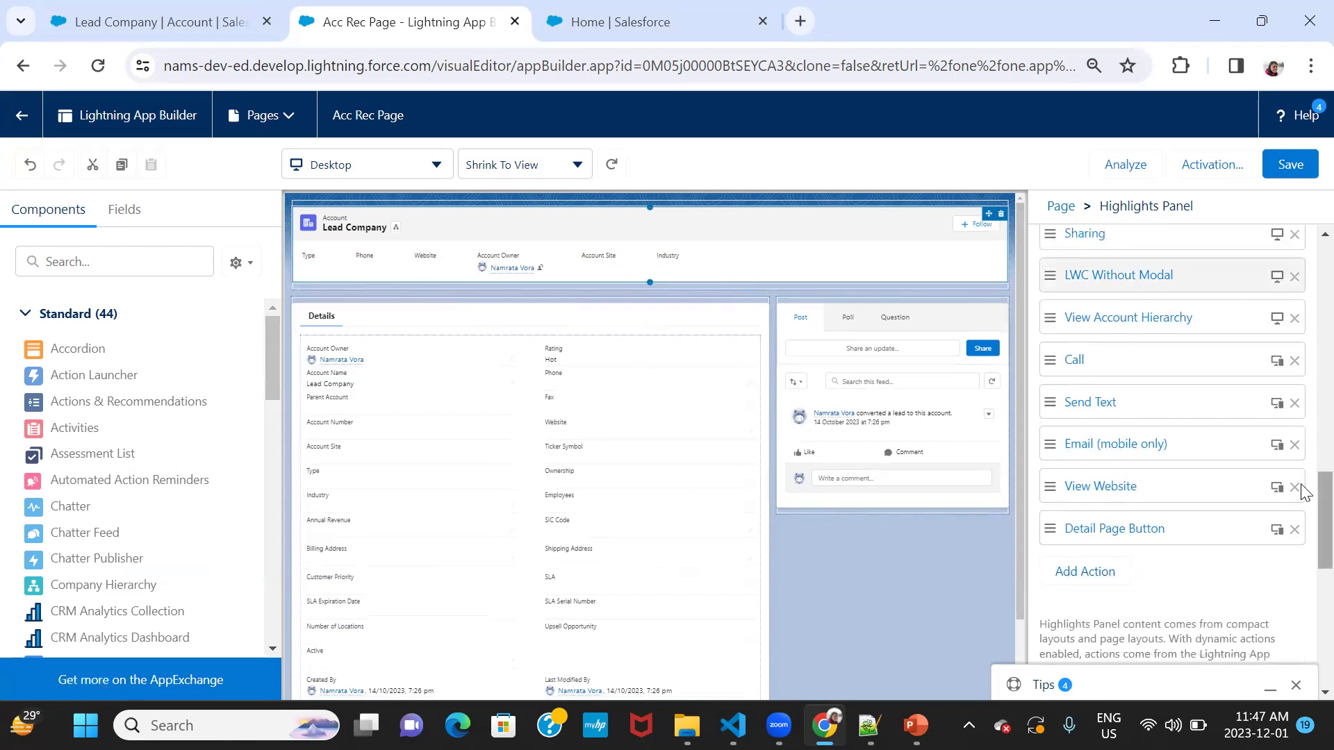
pyautogui.scroll(4, 1303, 433)
pyautogui.moveTo(1153, 559); pyautogui.dragTo(1150, 262)
pyautogui.scroll(5, 1303, 452)
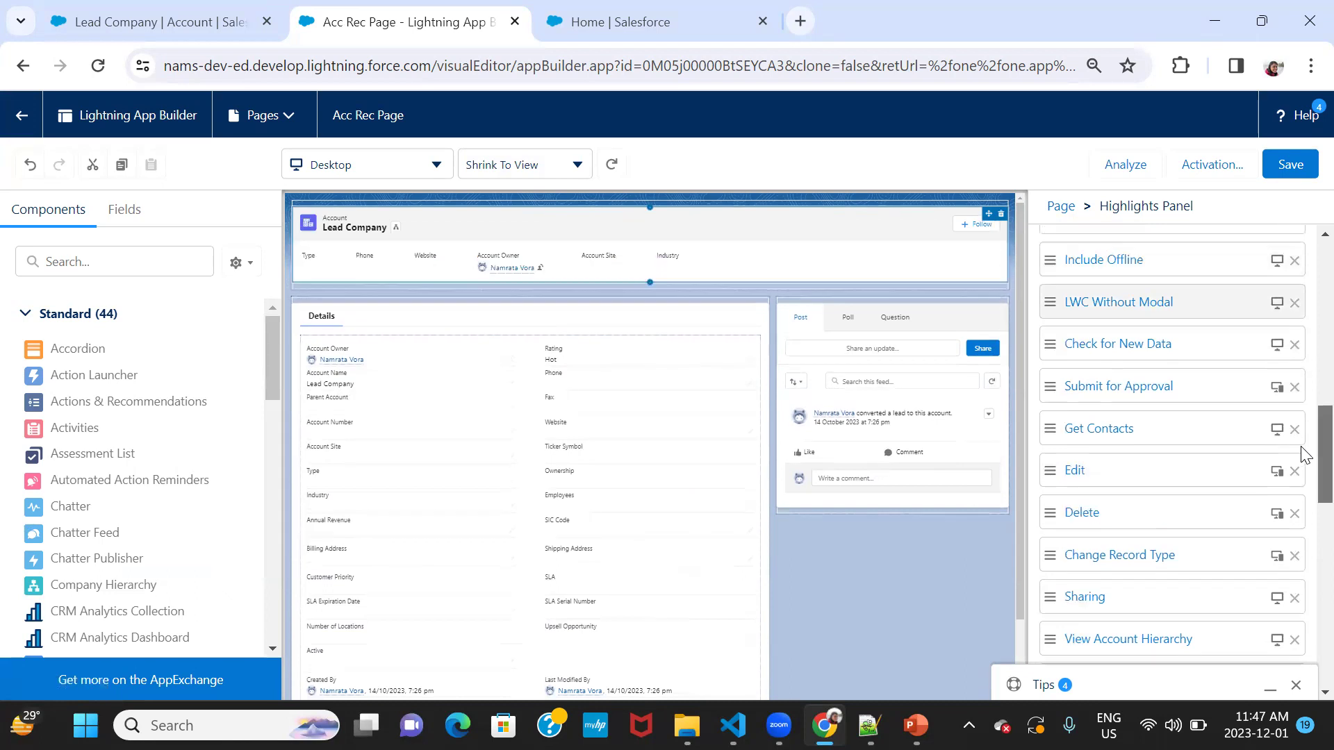
pyautogui.moveTo(1150, 601); pyautogui.dragTo(1136, 267)
pyautogui.scroll(5, 1301, 305)
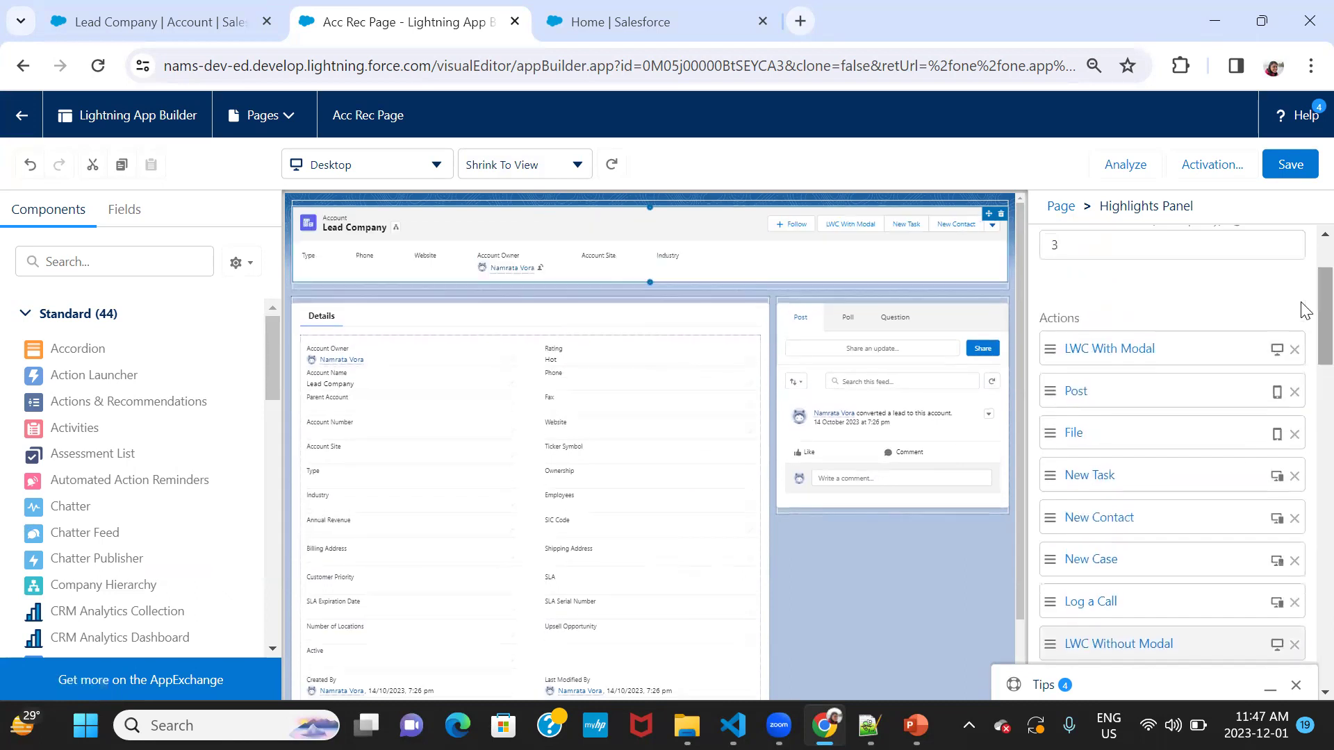
pyautogui.moveTo(1171, 639); pyautogui.dragTo(1158, 337)
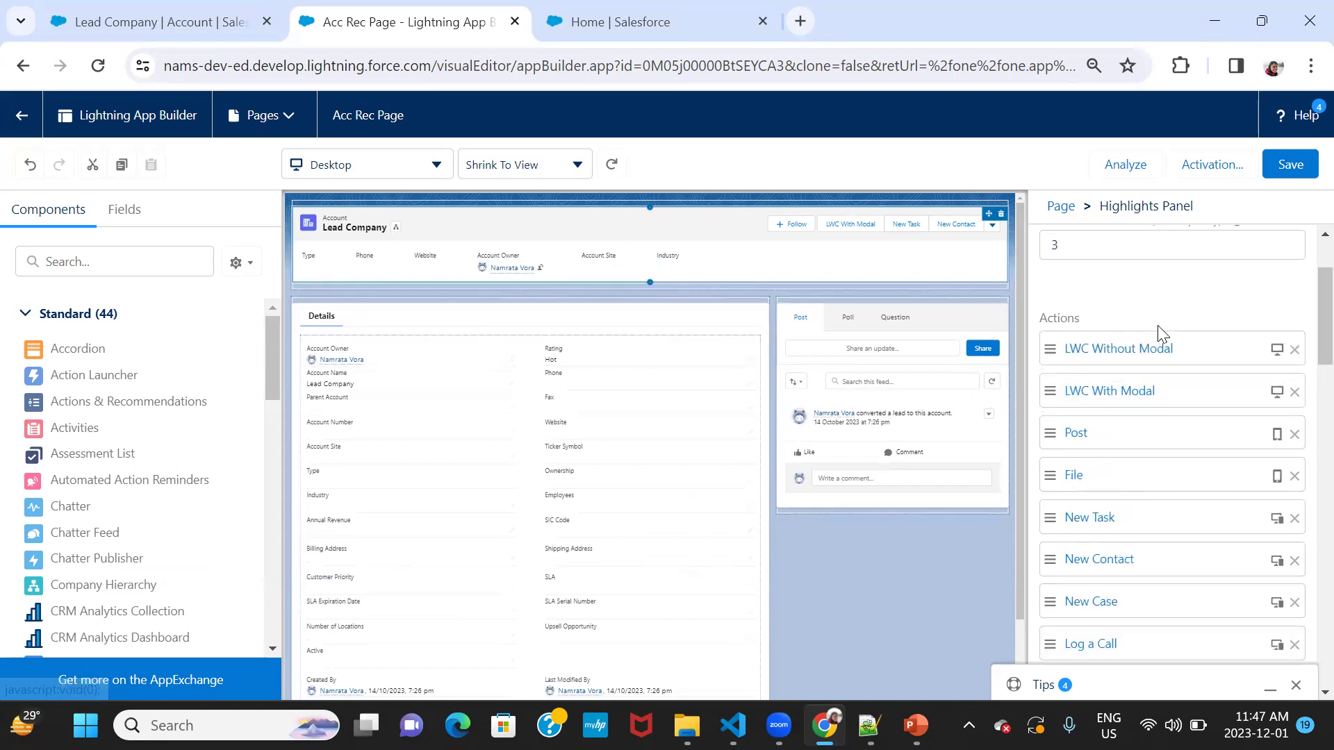
pyautogui.click(1283, 167)
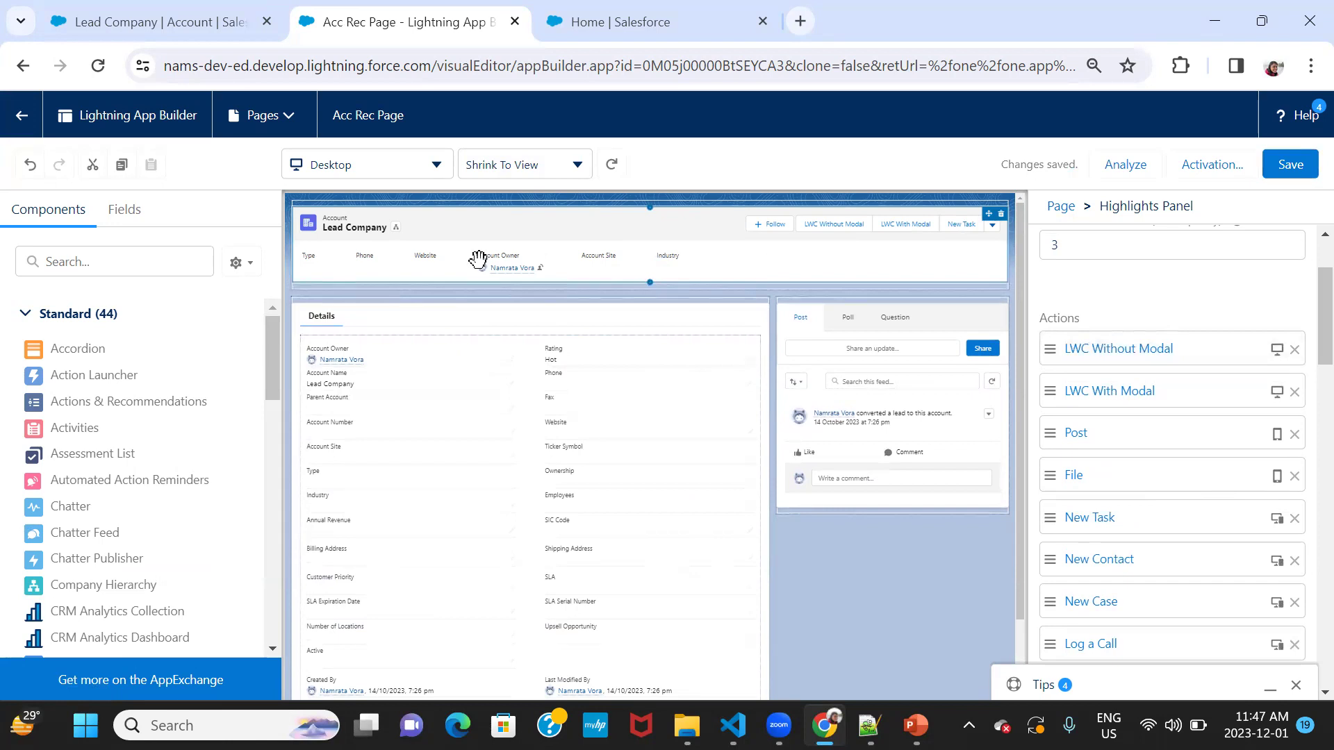
# Step: Hard-reload the Lead Company account page with an emptied cache via DevTools
pyautogui.click(25, 119)
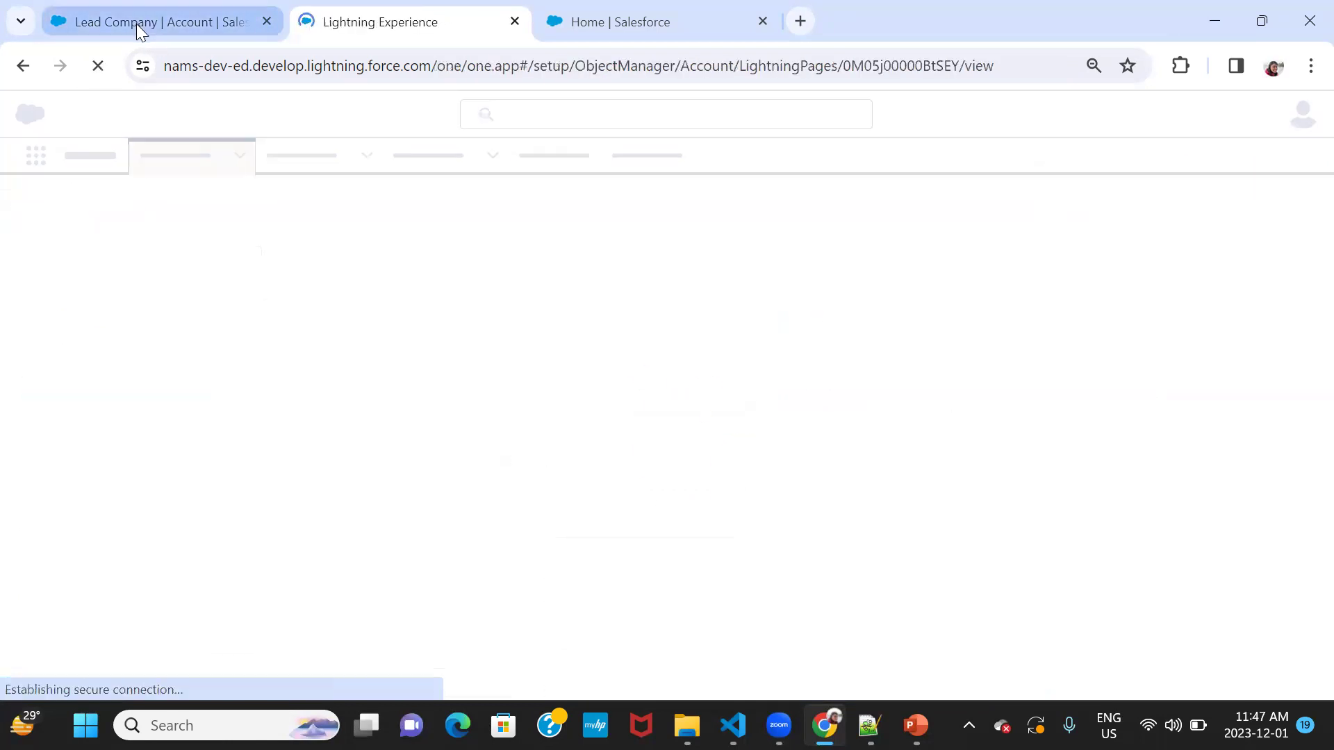
pyautogui.click(136, 24)
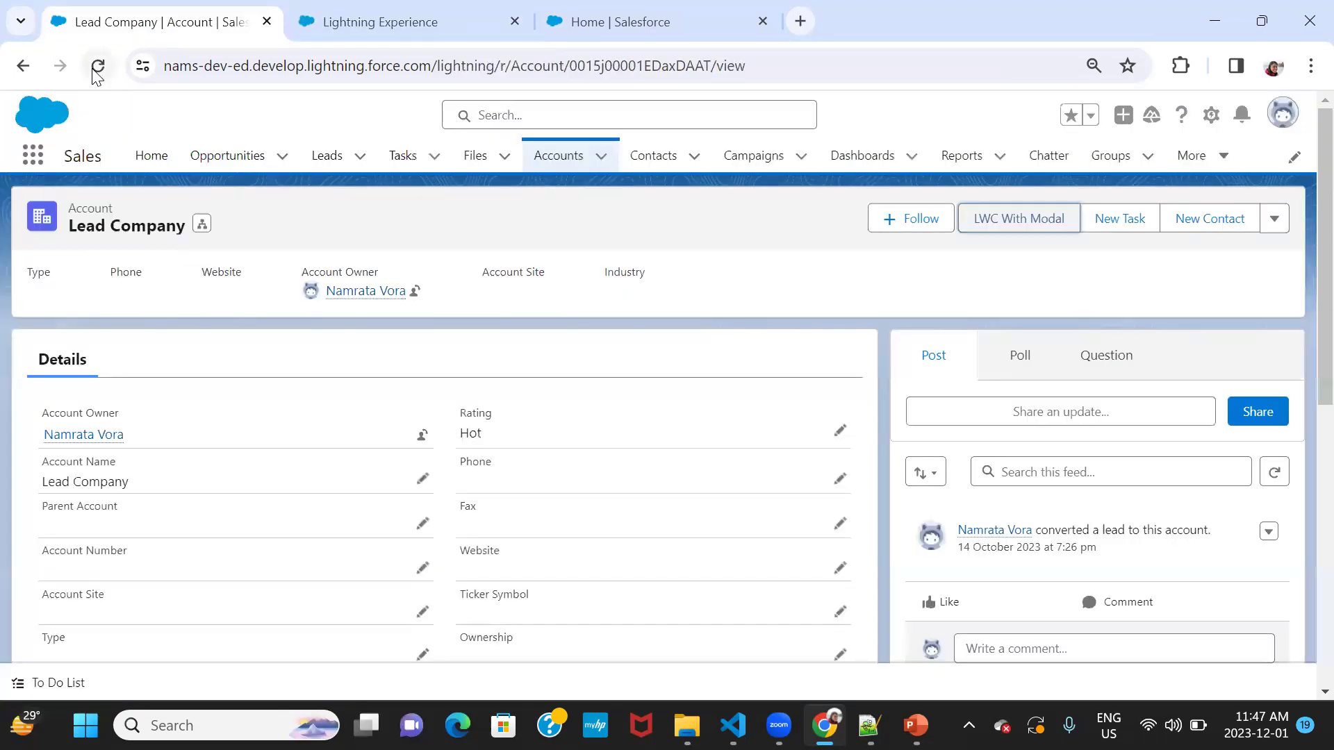
pyautogui.rightClick(135, 132)
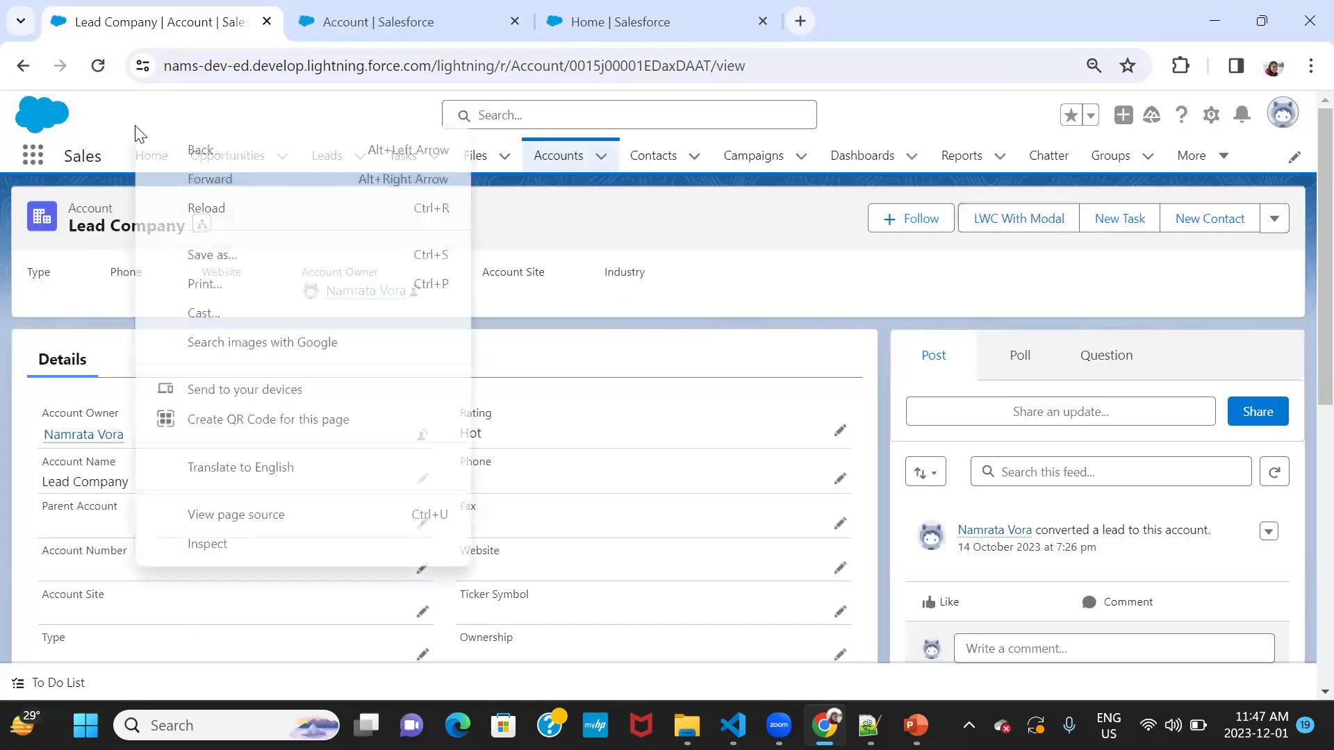
pyautogui.click(260, 553)
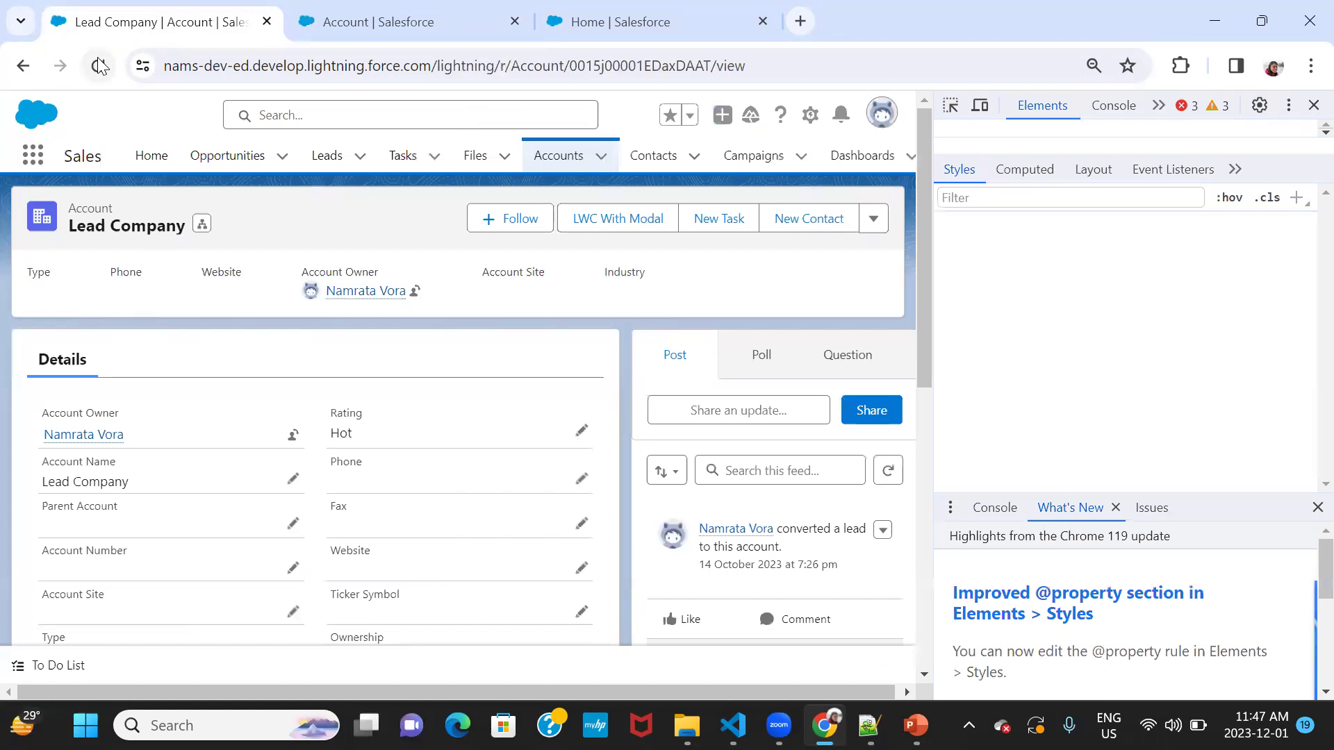
pyautogui.rightClick(98, 66)
pyautogui.click(153, 171)
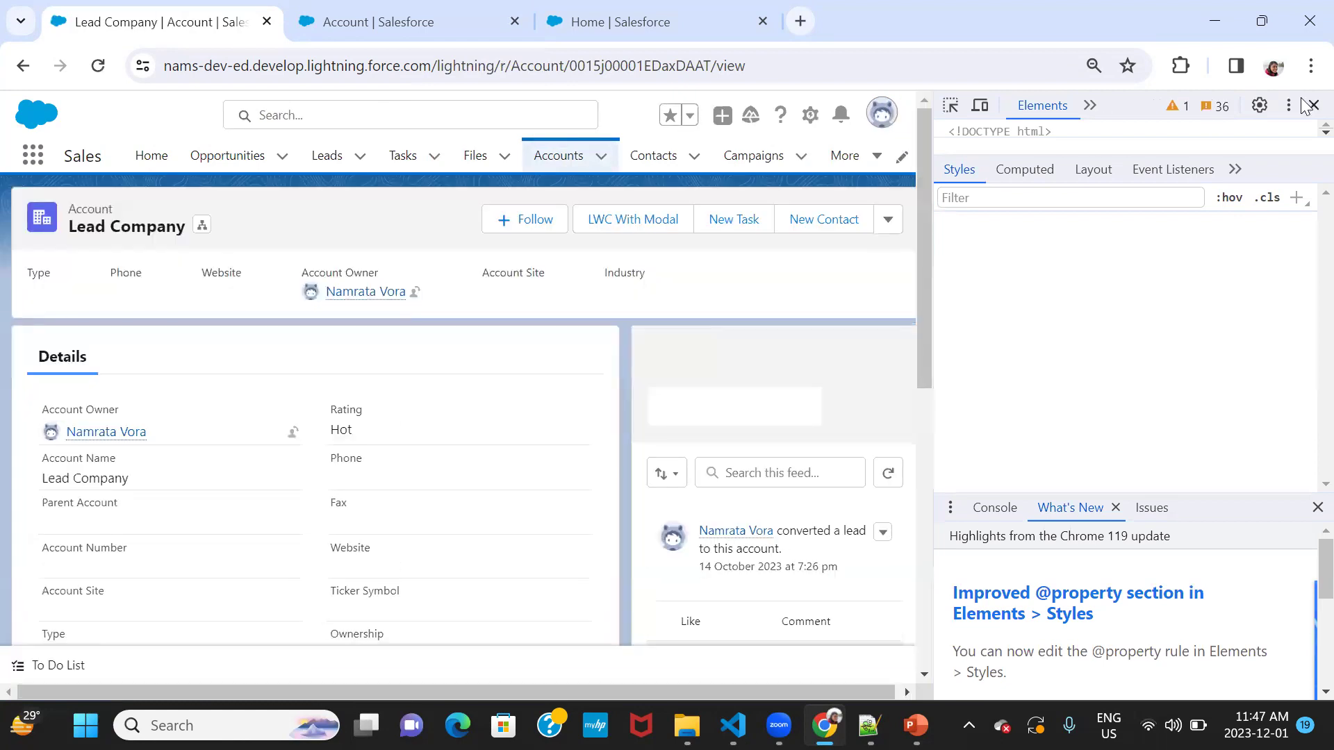
pyautogui.click(1309, 105)
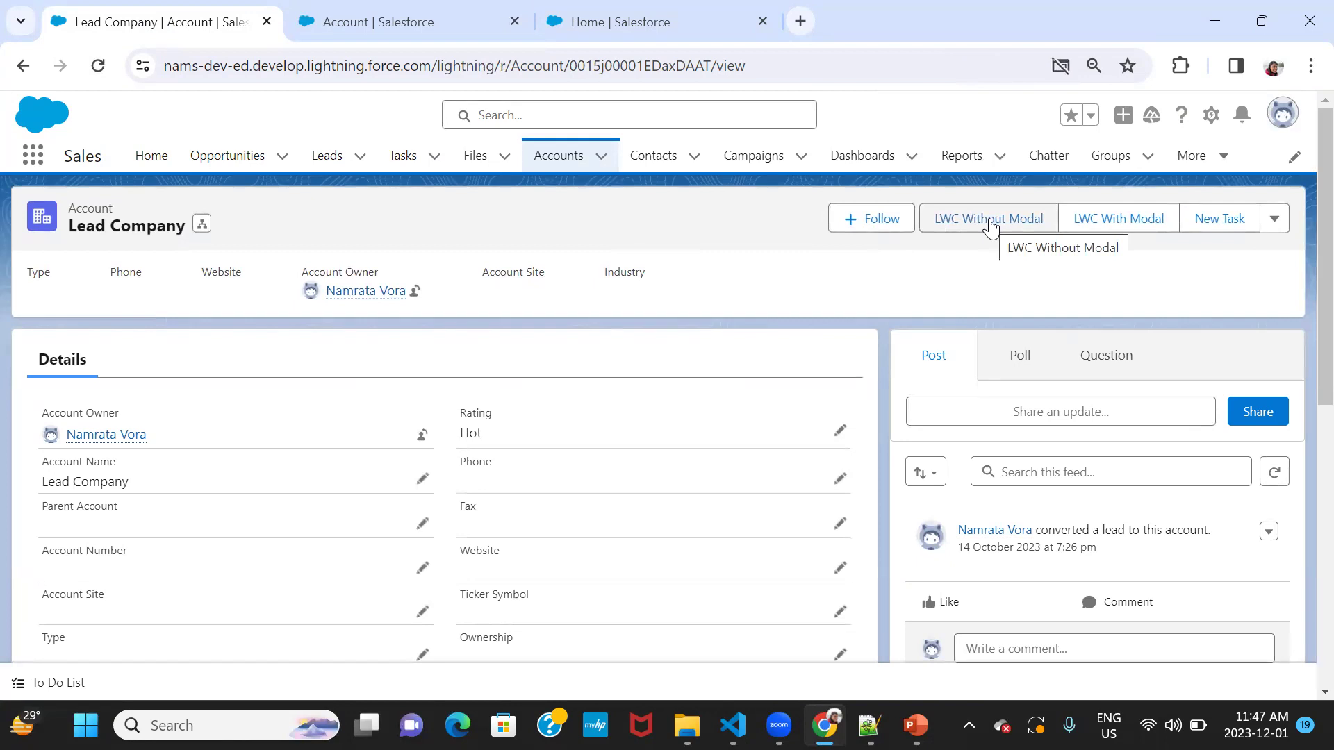
# Step: Run LWC Without Modal on the account page, then open Chrome's developer tools via Inspect
pyautogui.click(991, 220)
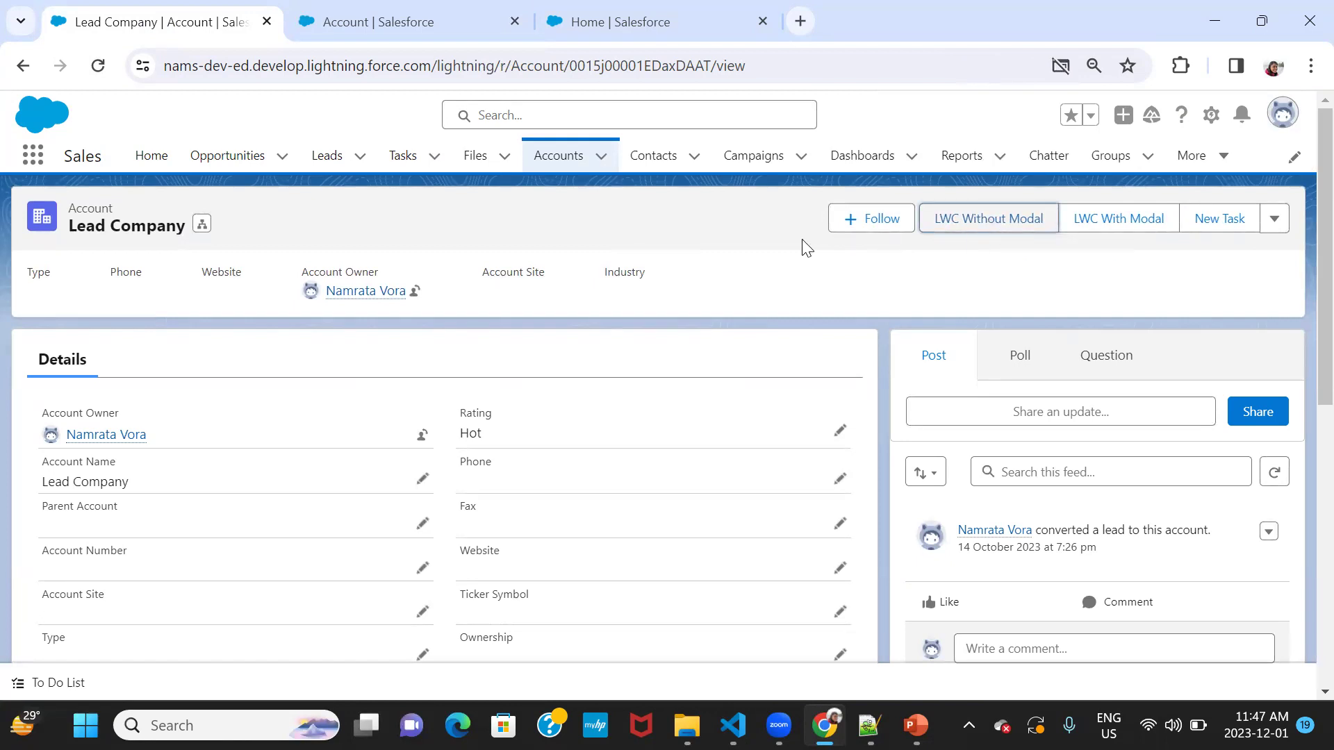
pyautogui.rightClick(683, 221)
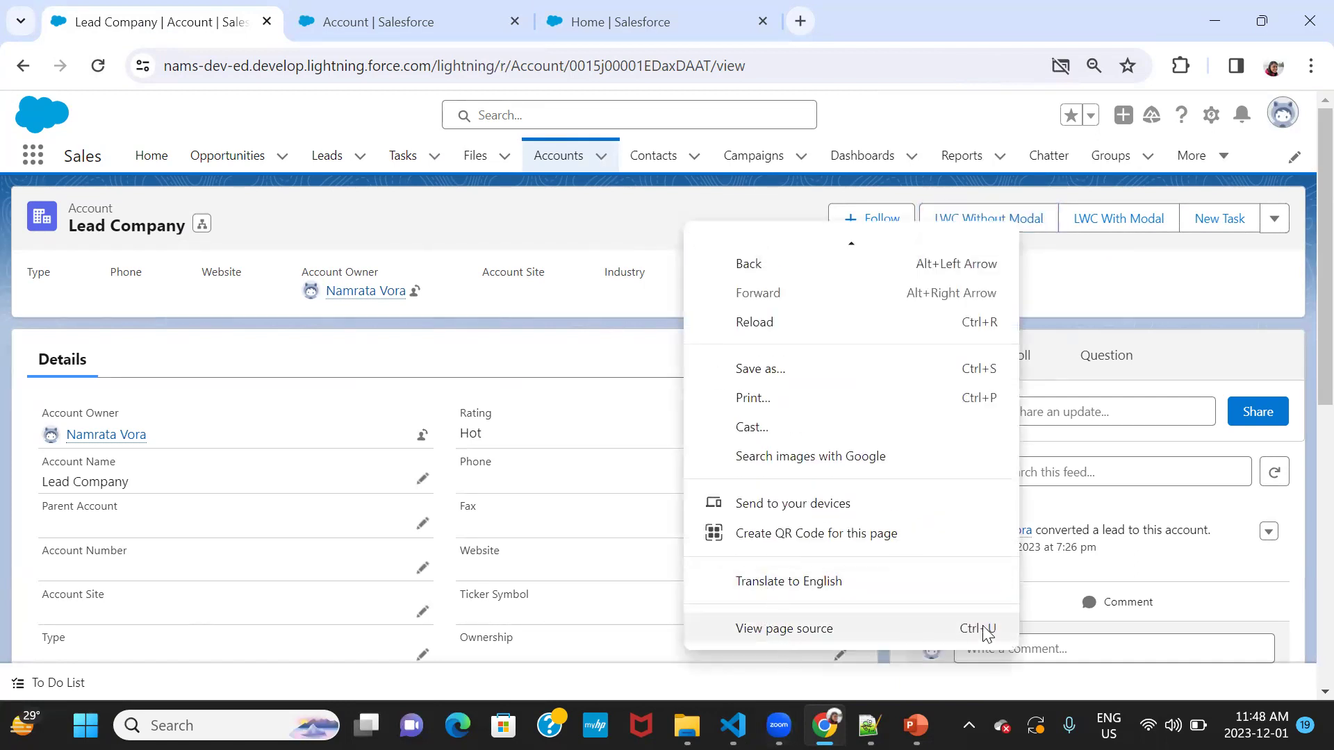
pyautogui.scroll(-1, 985, 634)
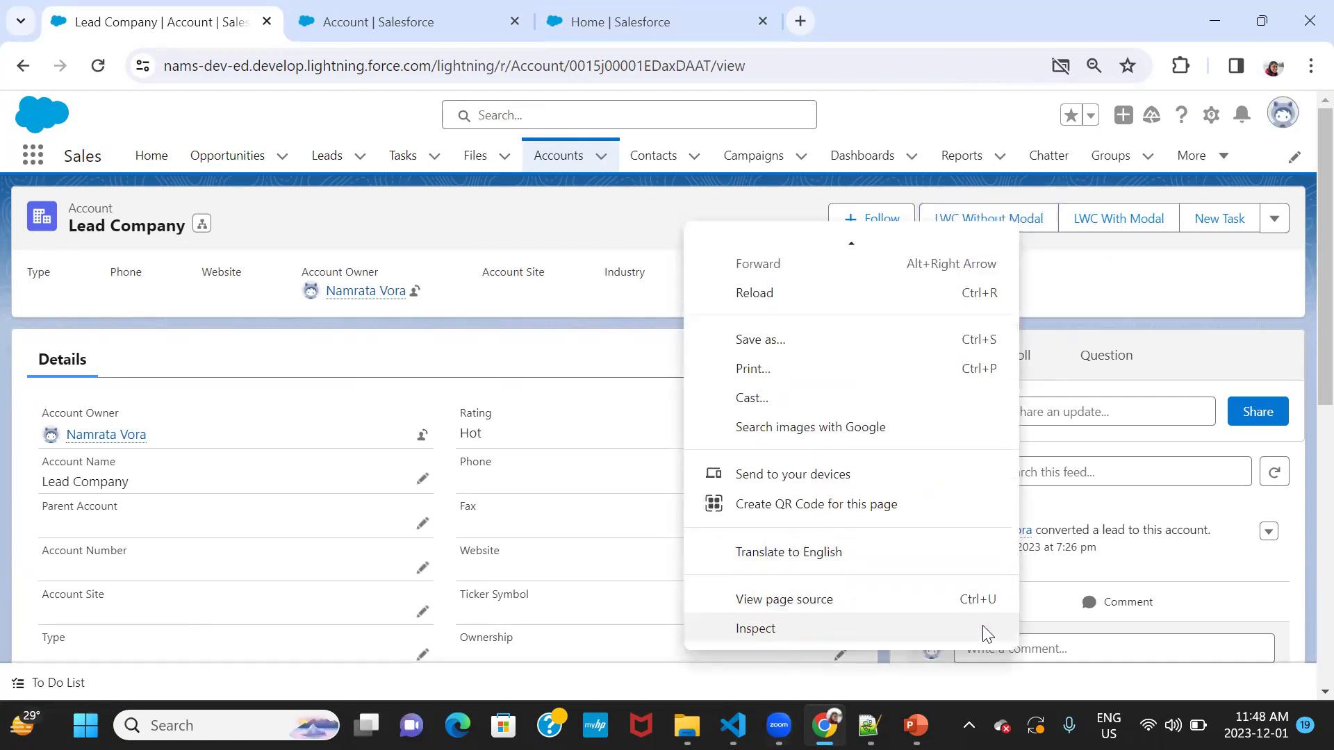
pyautogui.click(944, 624)
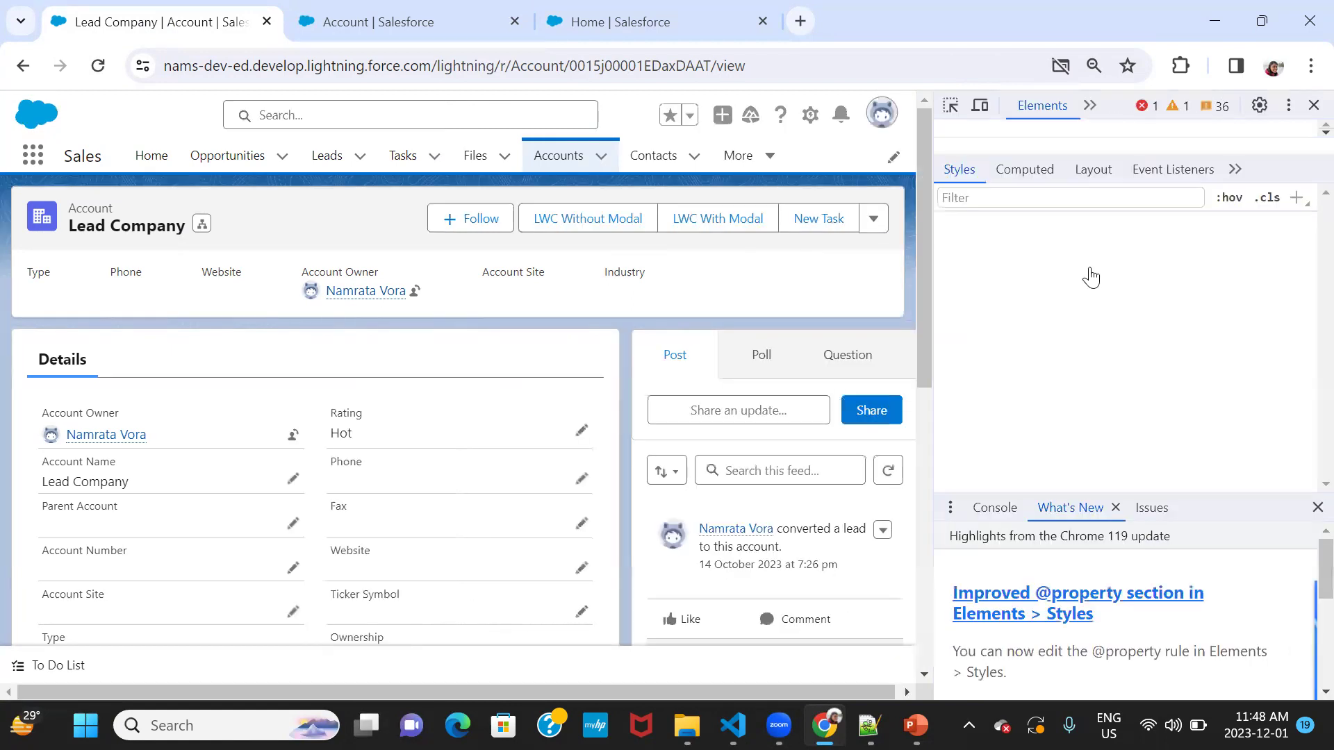
# Step: Show the cleared Console and rerun LWC Without Modal, logging 't.invoke is not a function'
pyautogui.click(1089, 105)
pyautogui.press('Escape')
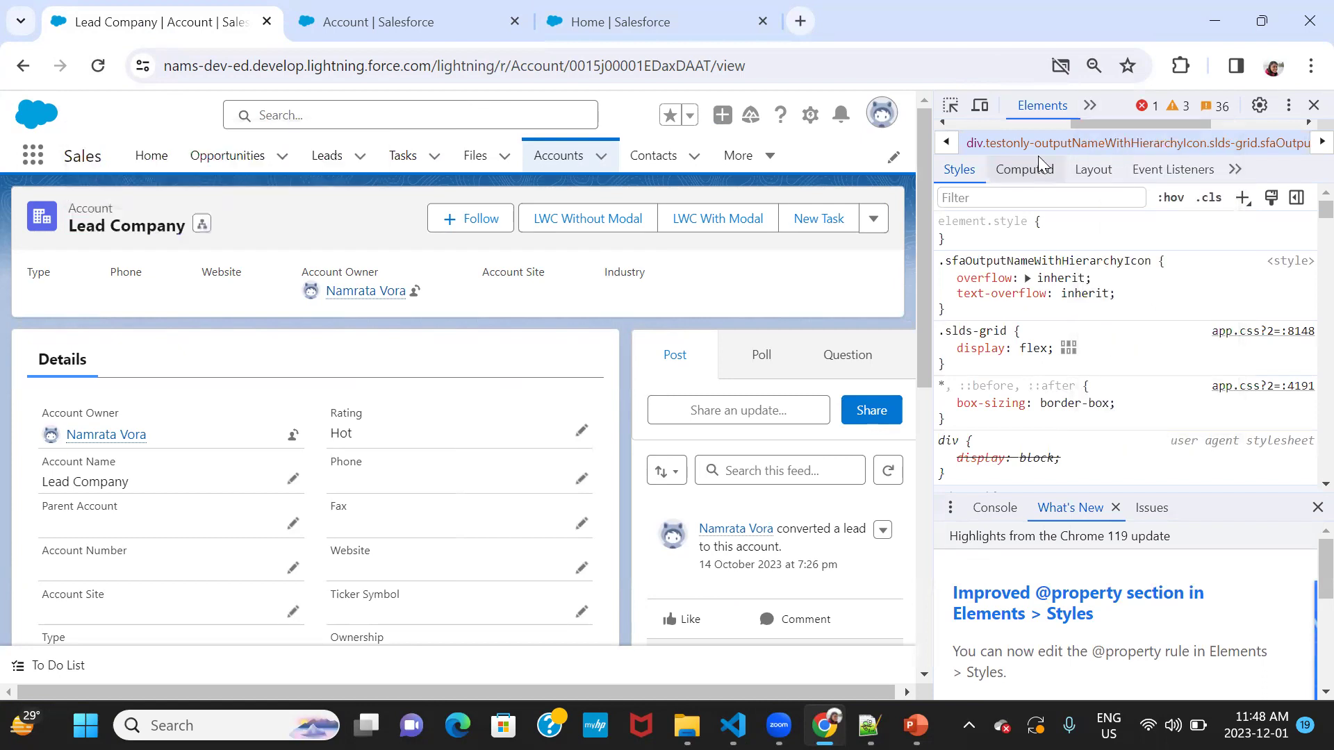
pyautogui.click(1088, 108)
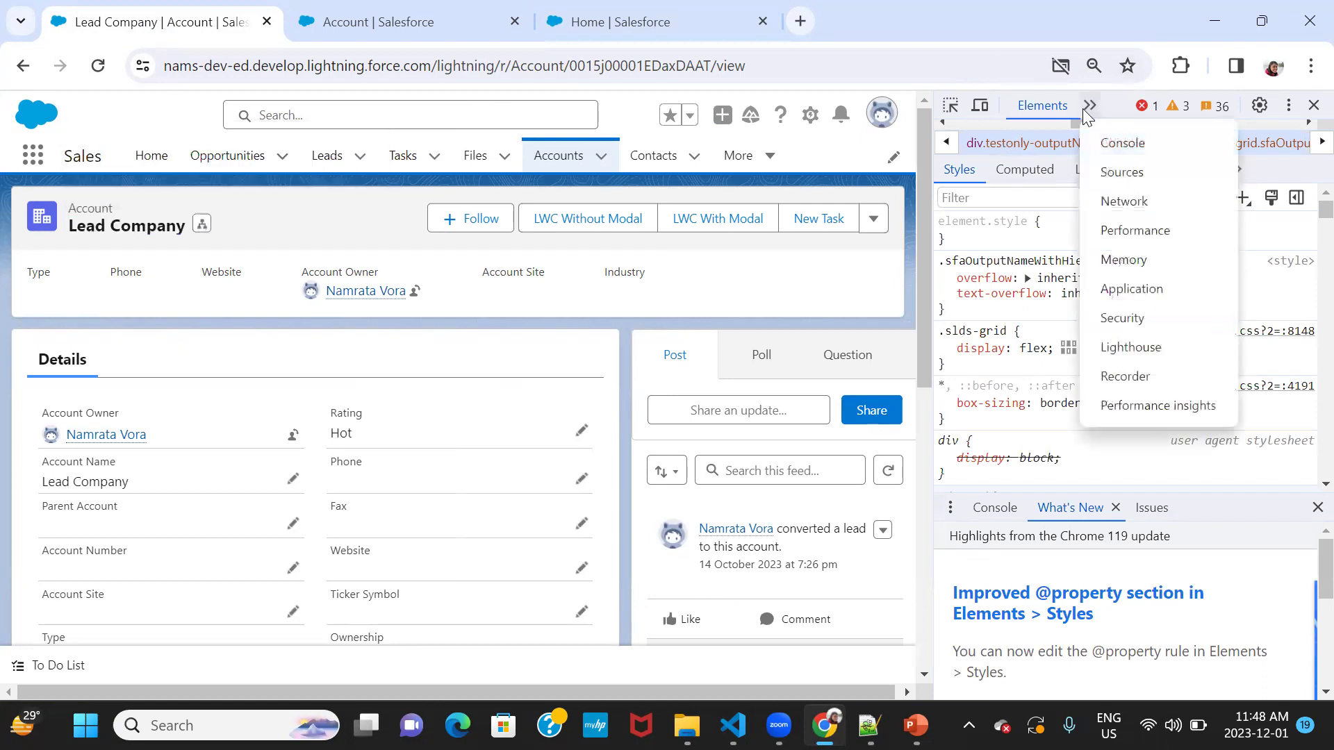
pyautogui.click(1108, 139)
pyautogui.click(980, 134)
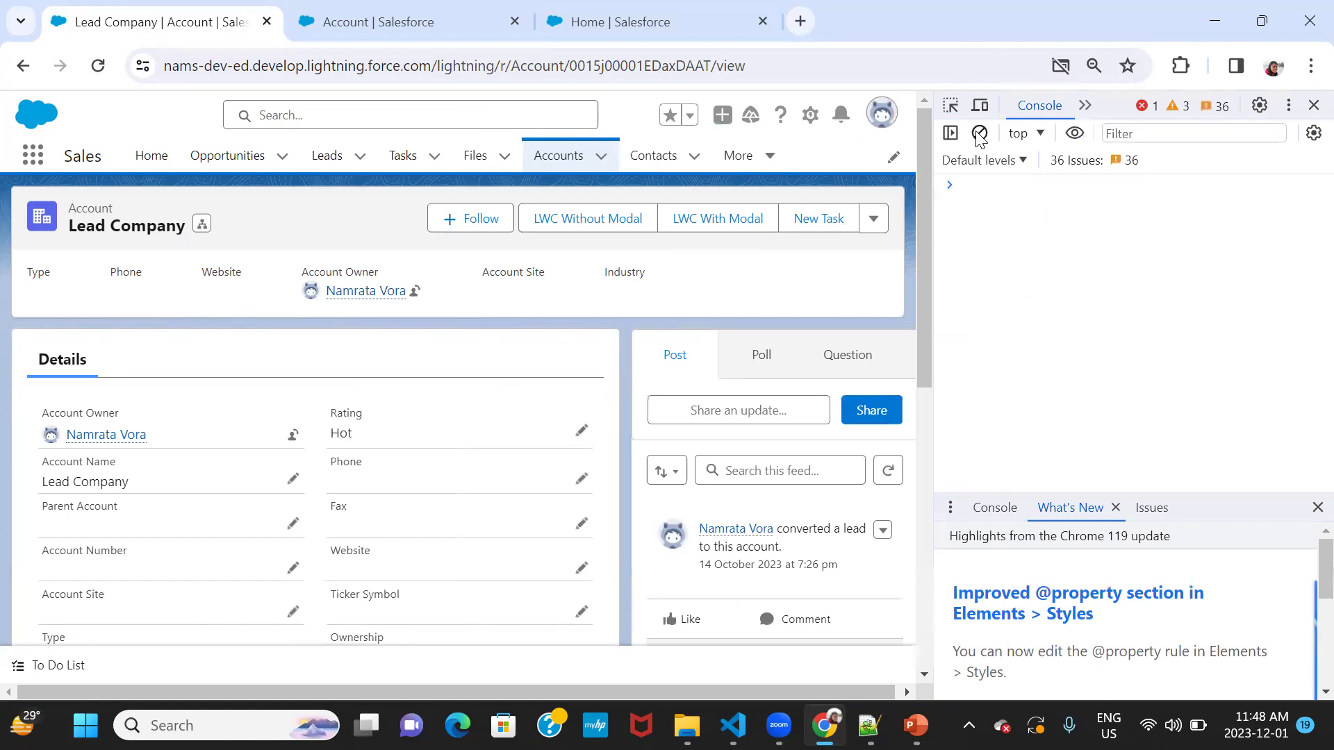
pyautogui.click(587, 218)
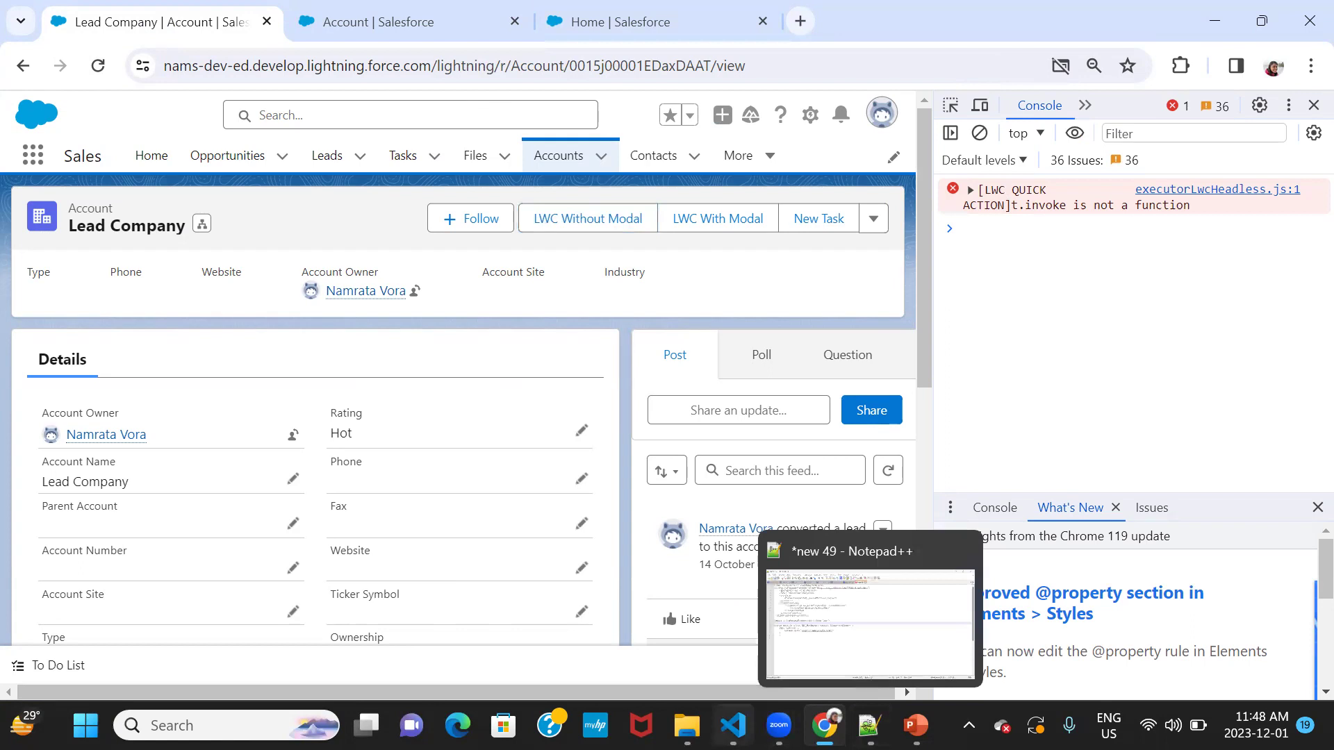
# Step: Add ',api' to the lwc import line in lWCWithoutModal1.js
pyautogui.click(733, 725)
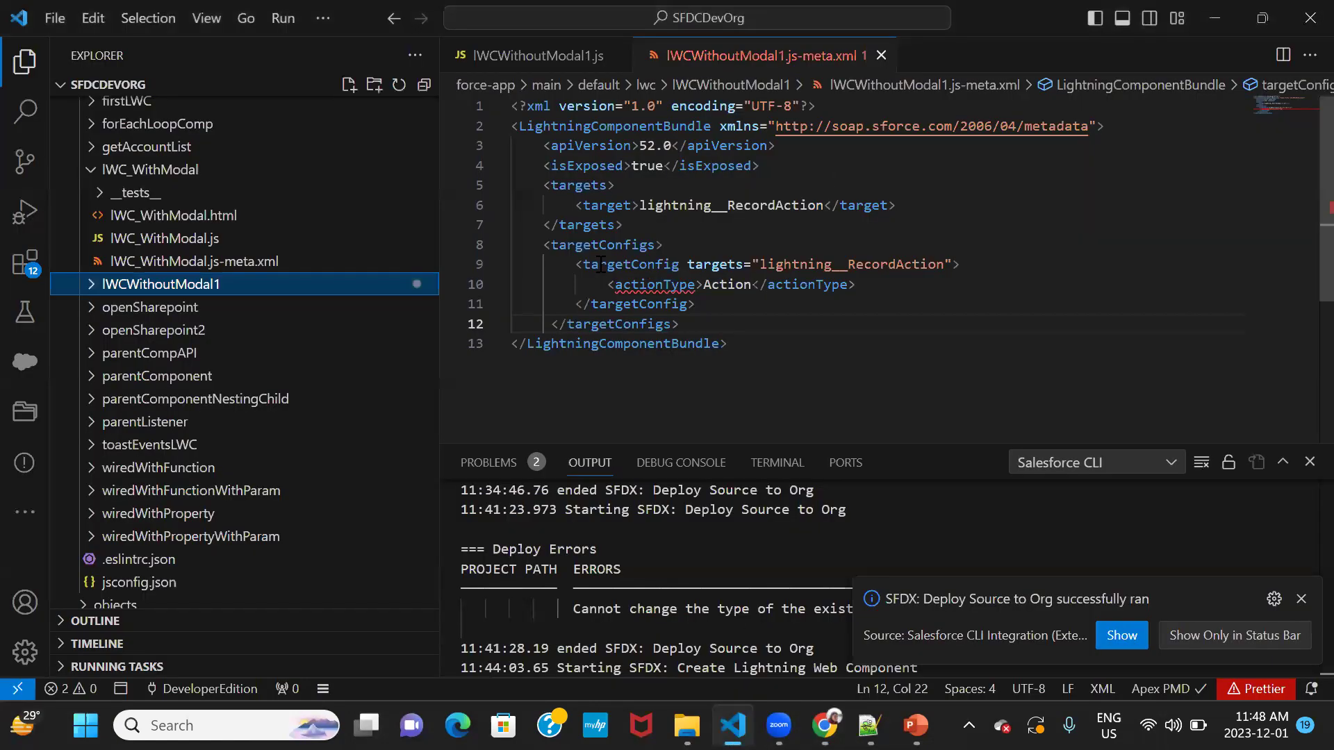
pyautogui.moveTo(601, 285); pyautogui.dragTo(896, 279)
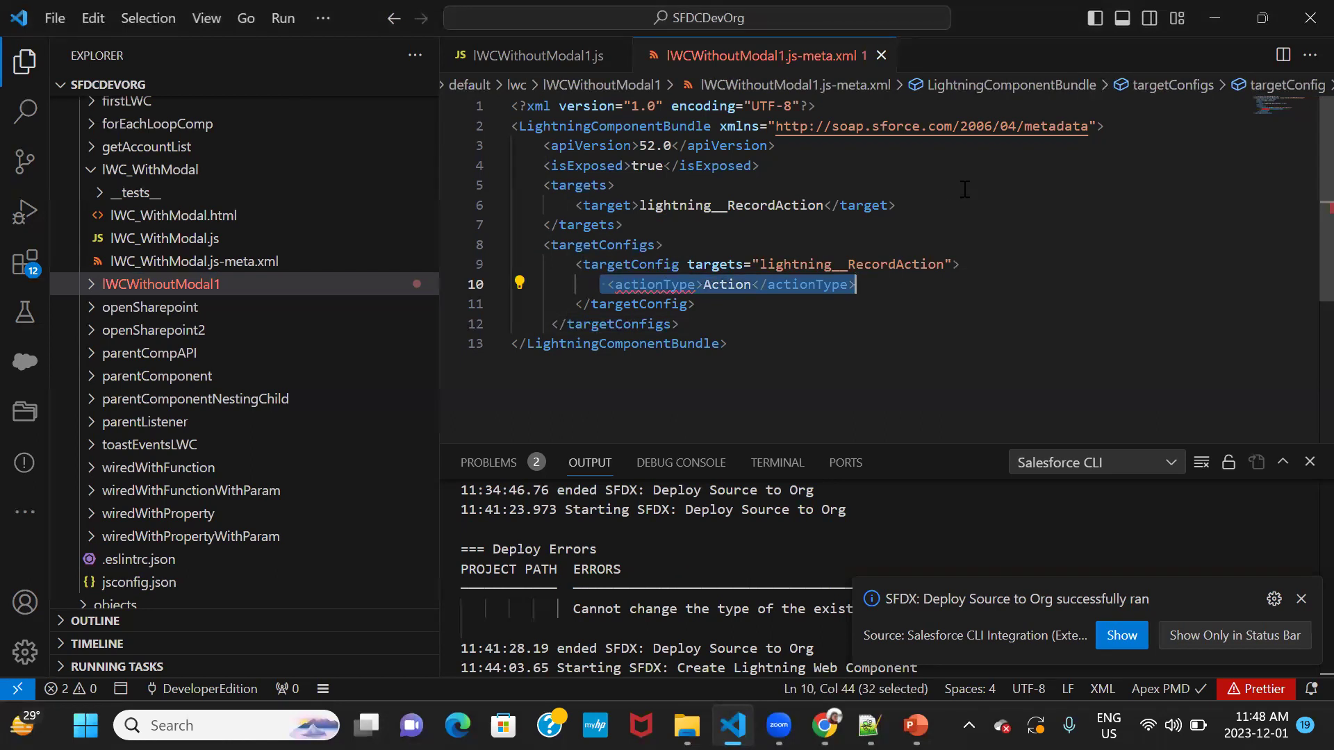
pyautogui.click(524, 68)
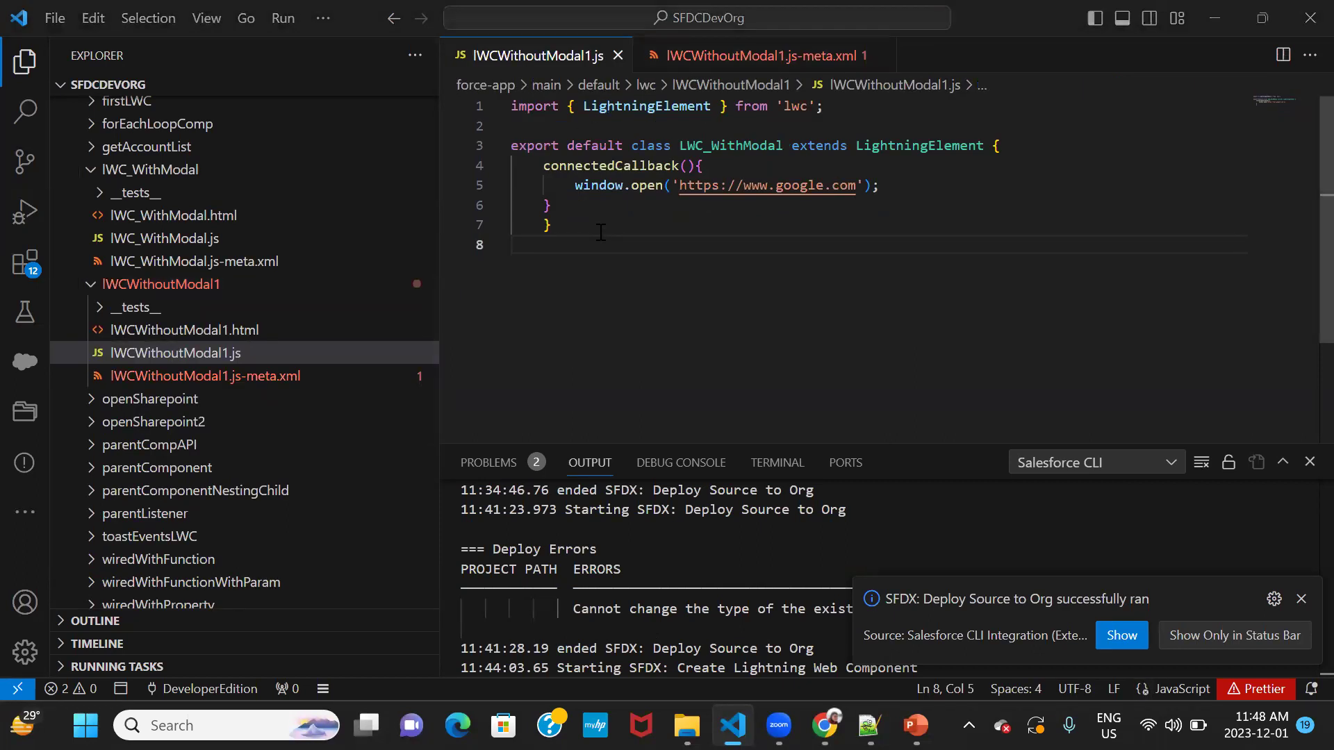
pyautogui.hotkey('alt', 'Tab')
pyautogui.hotkey('alt', 'Tab')
pyautogui.hotkey('alt', 'Tab')
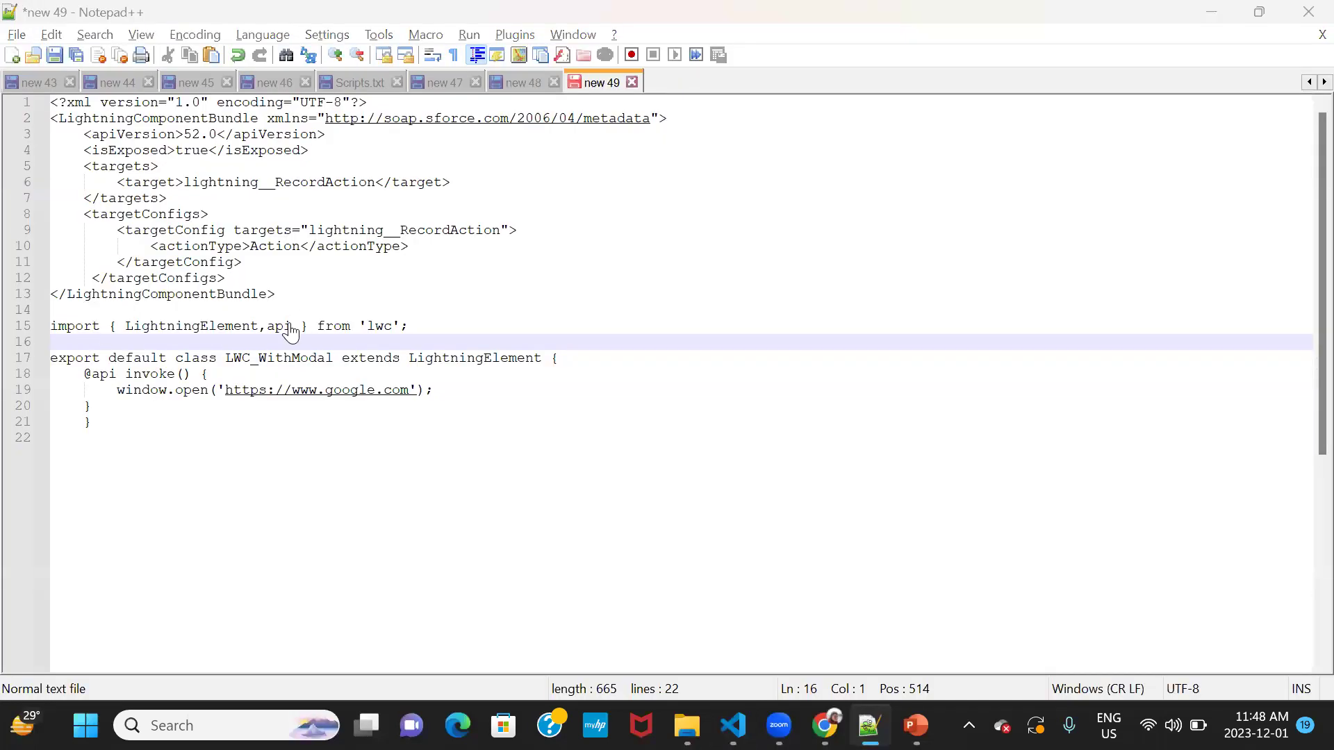
pyautogui.hotkey('alt', 'Tab')
pyautogui.click(712, 106)
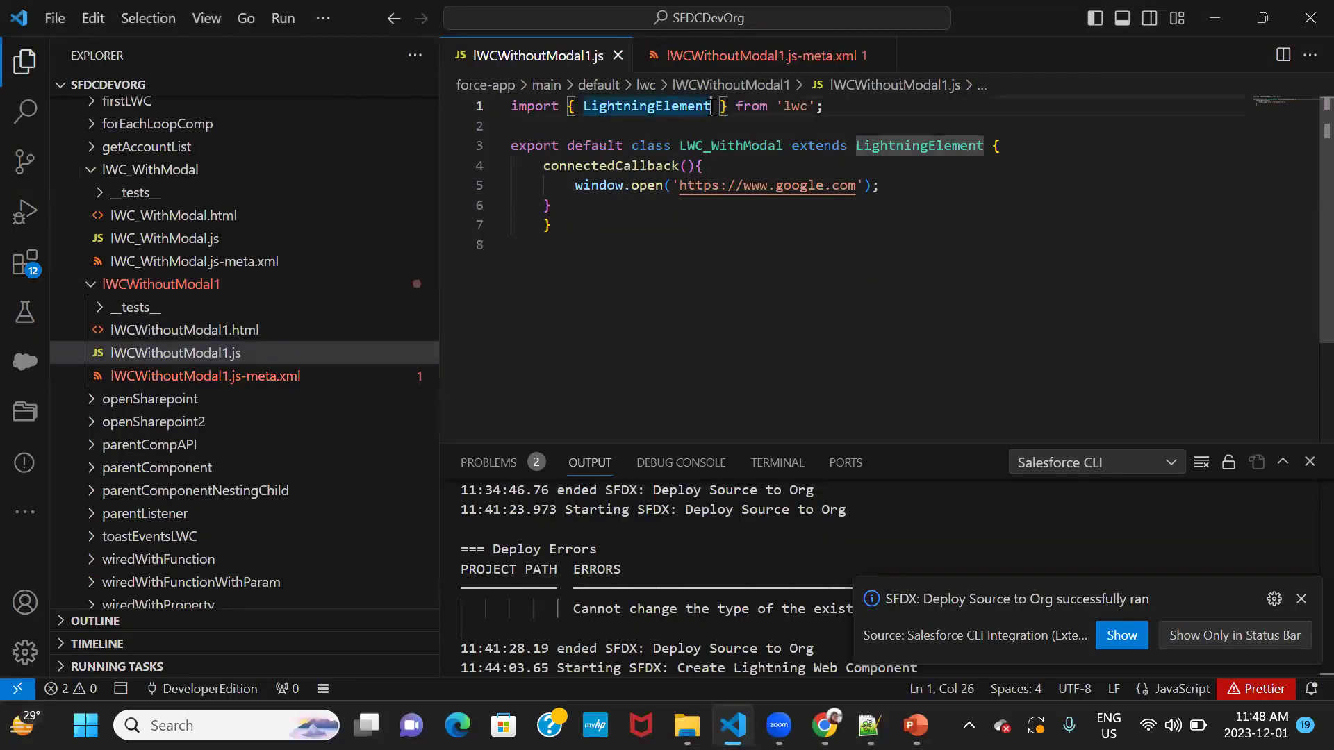
pyautogui.write(',api')
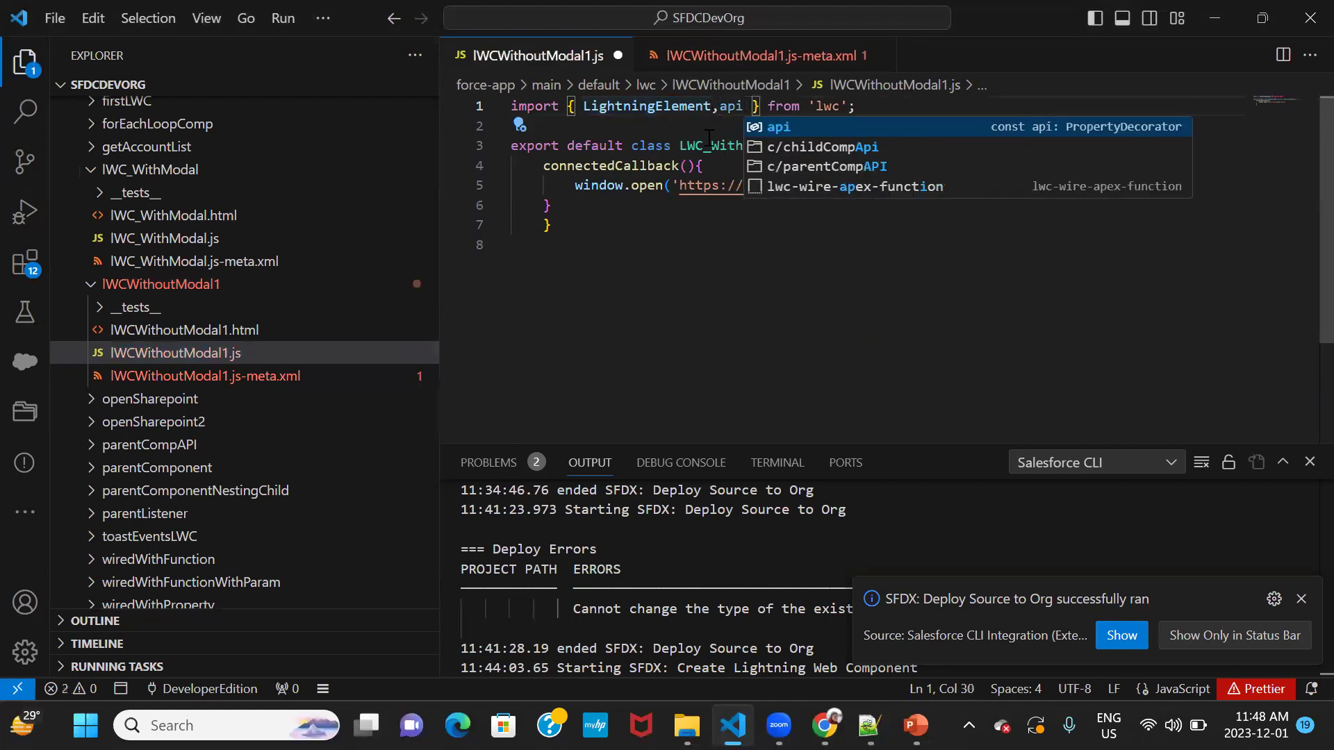
pyautogui.press('Escape')
pyautogui.hotkey('alt', 'Tab')
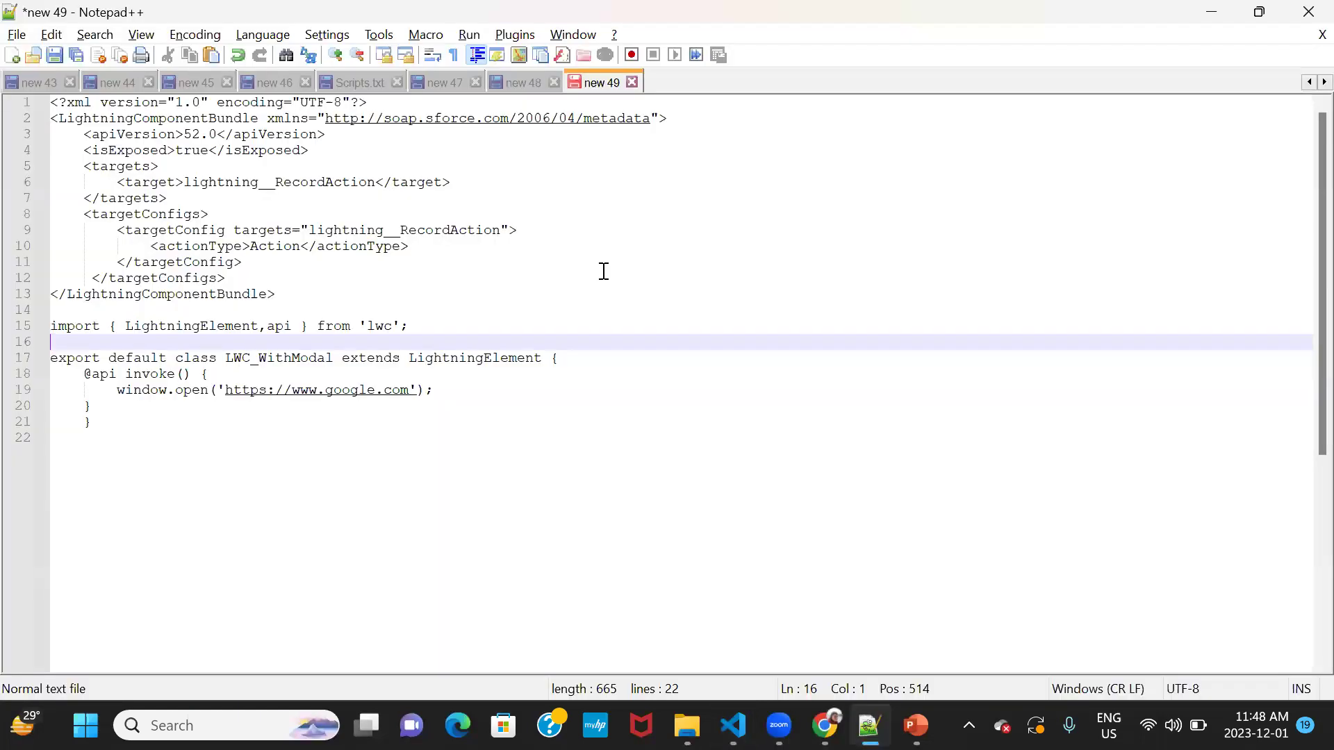
pyautogui.moveTo(84, 373); pyautogui.dragTo(230, 379)
pyautogui.hotkey('ctrl', 'c')
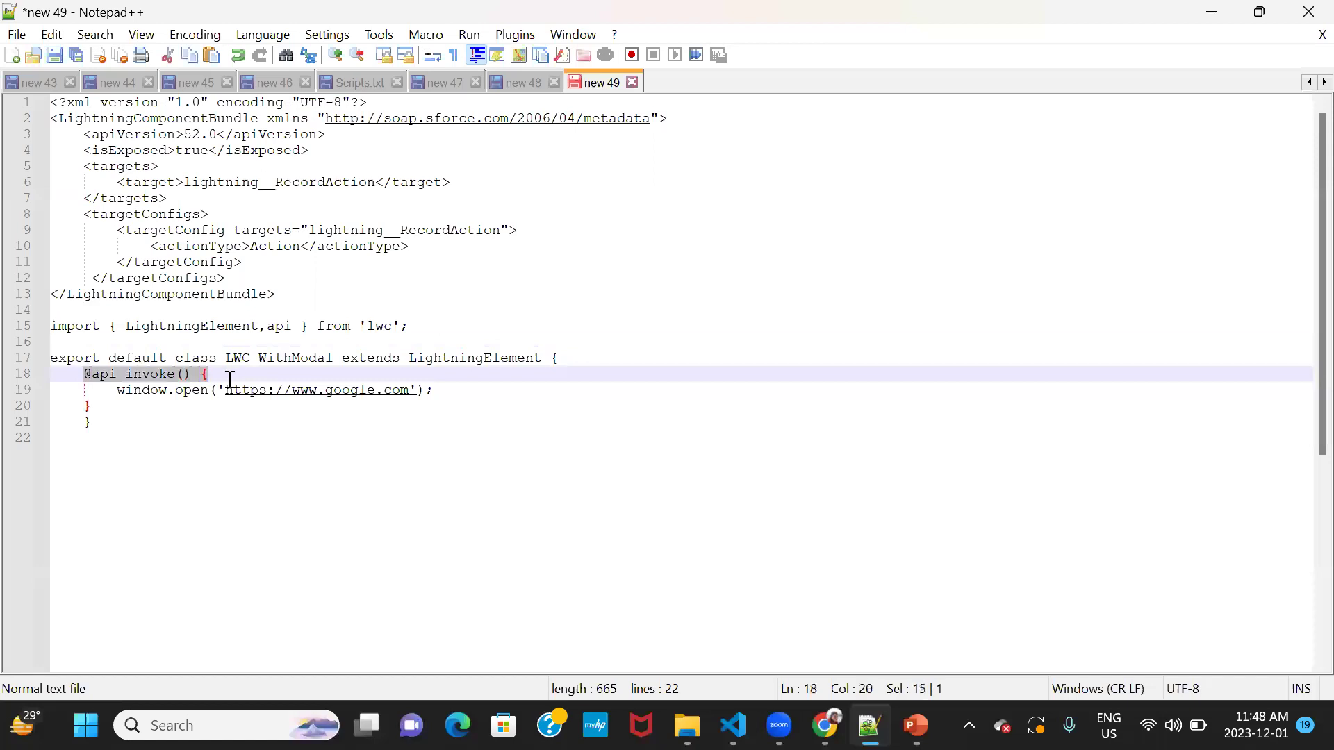
pyautogui.hotkey('alt', 'Tab')
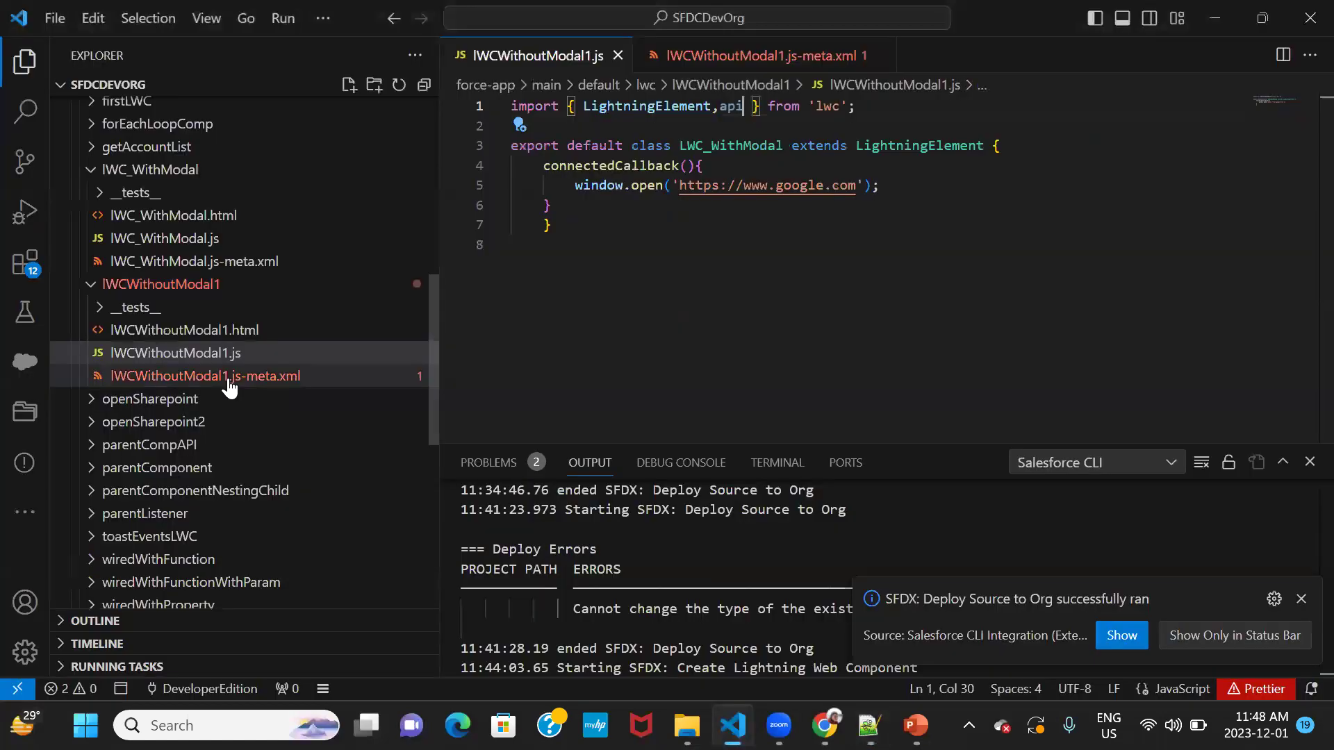
pyautogui.moveTo(544, 165); pyautogui.dragTo(722, 165)
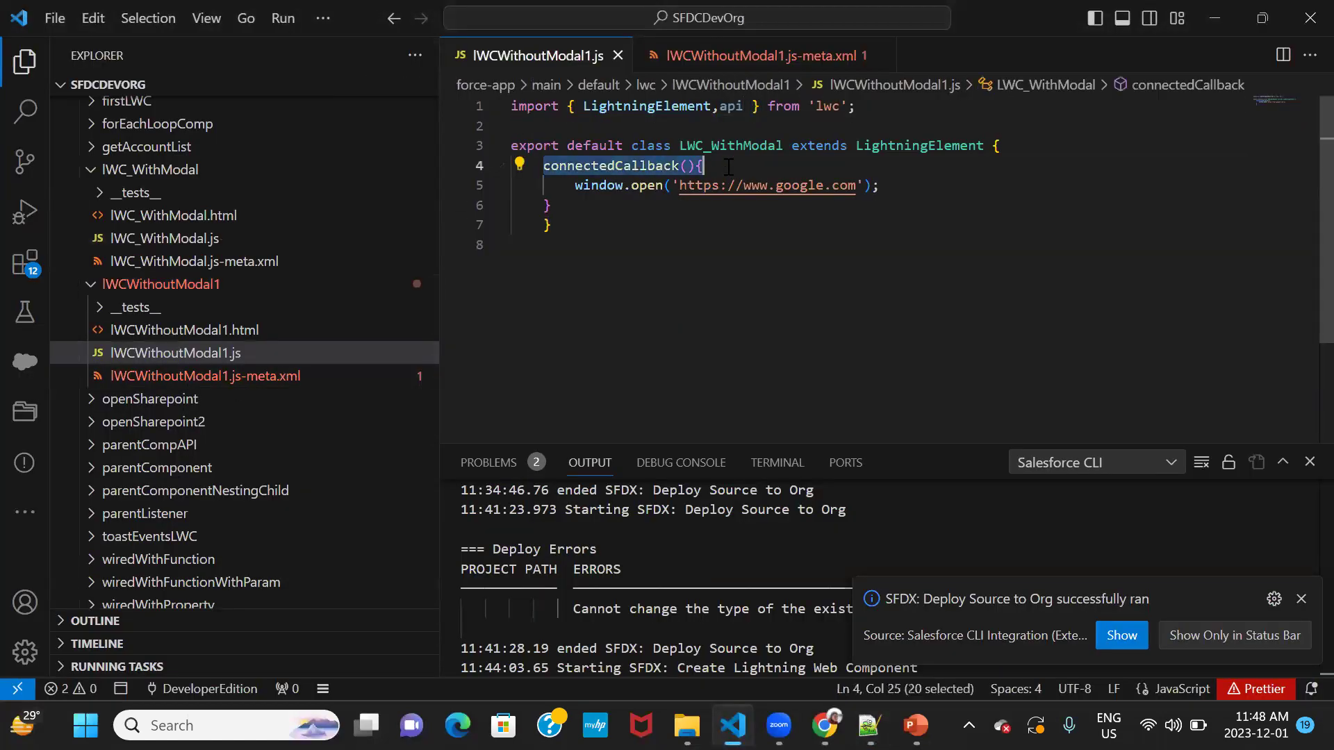
pyautogui.hotkey('ctrl', 'v')
pyautogui.hotkey('ctrl', 's')
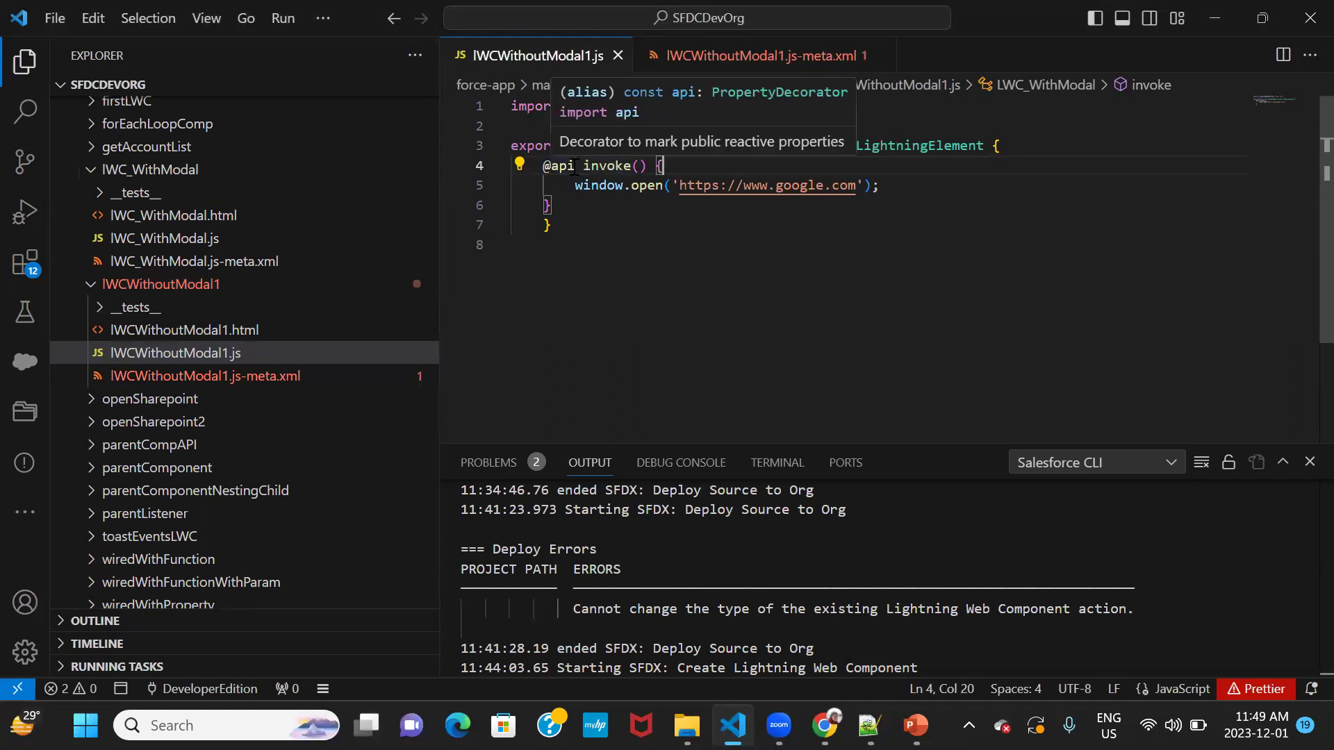
pyautogui.hotkey('ctrl', 'Tab')
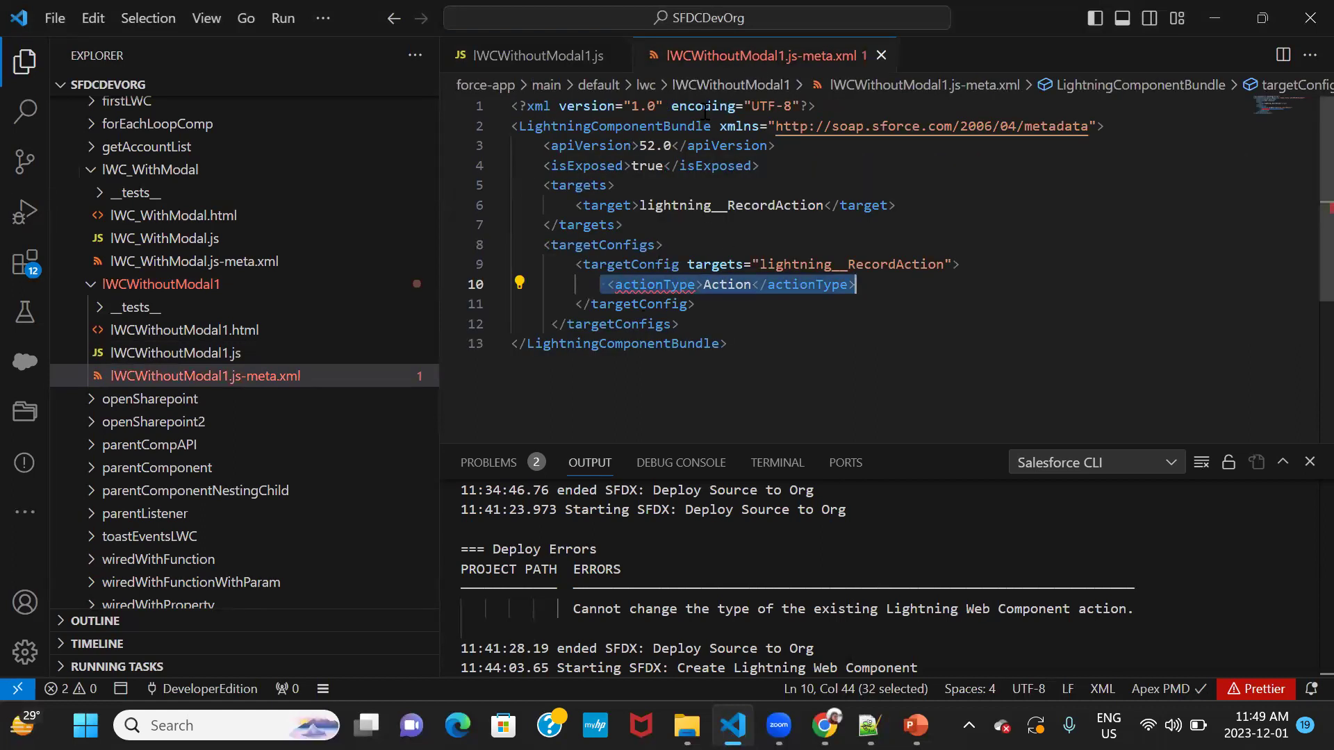
pyautogui.click(556, 56)
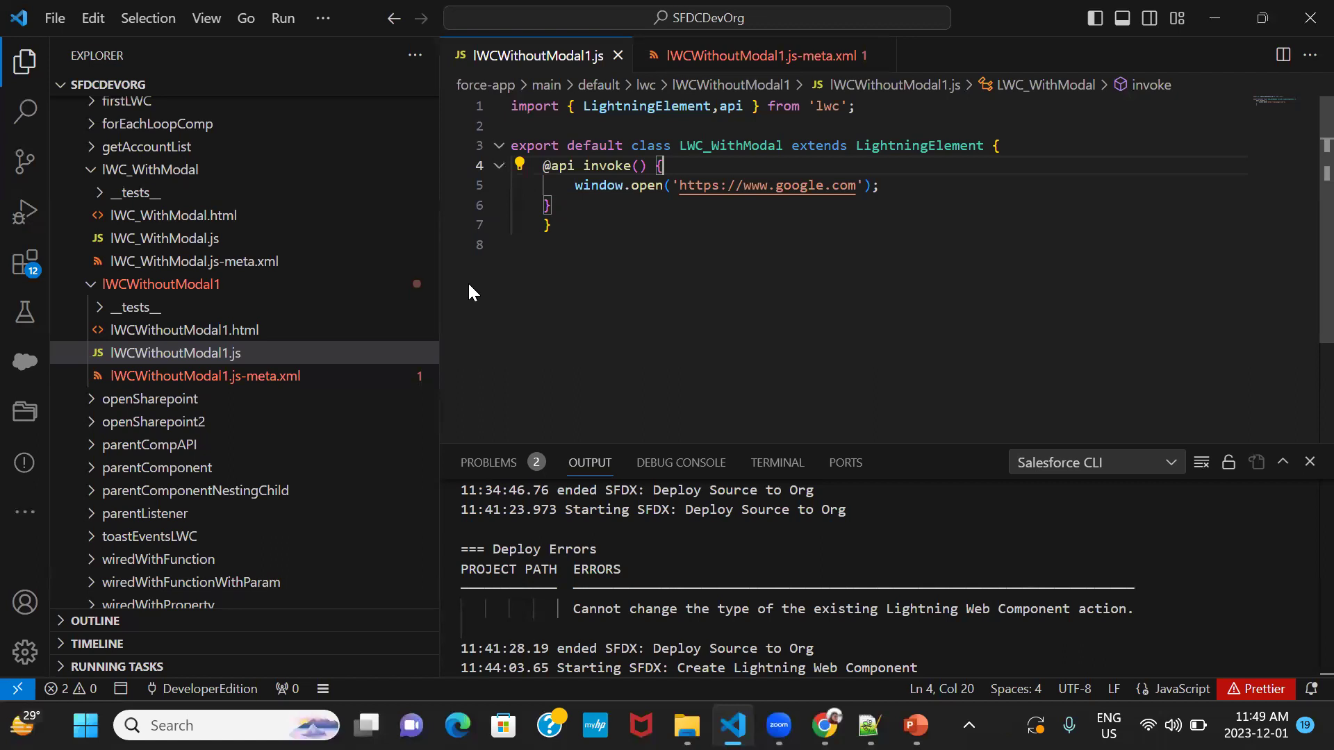
# Step: Deploy the LWCWithoutModal1 folder with SFDX: Deploy Source to Org
pyautogui.click(915, 726)
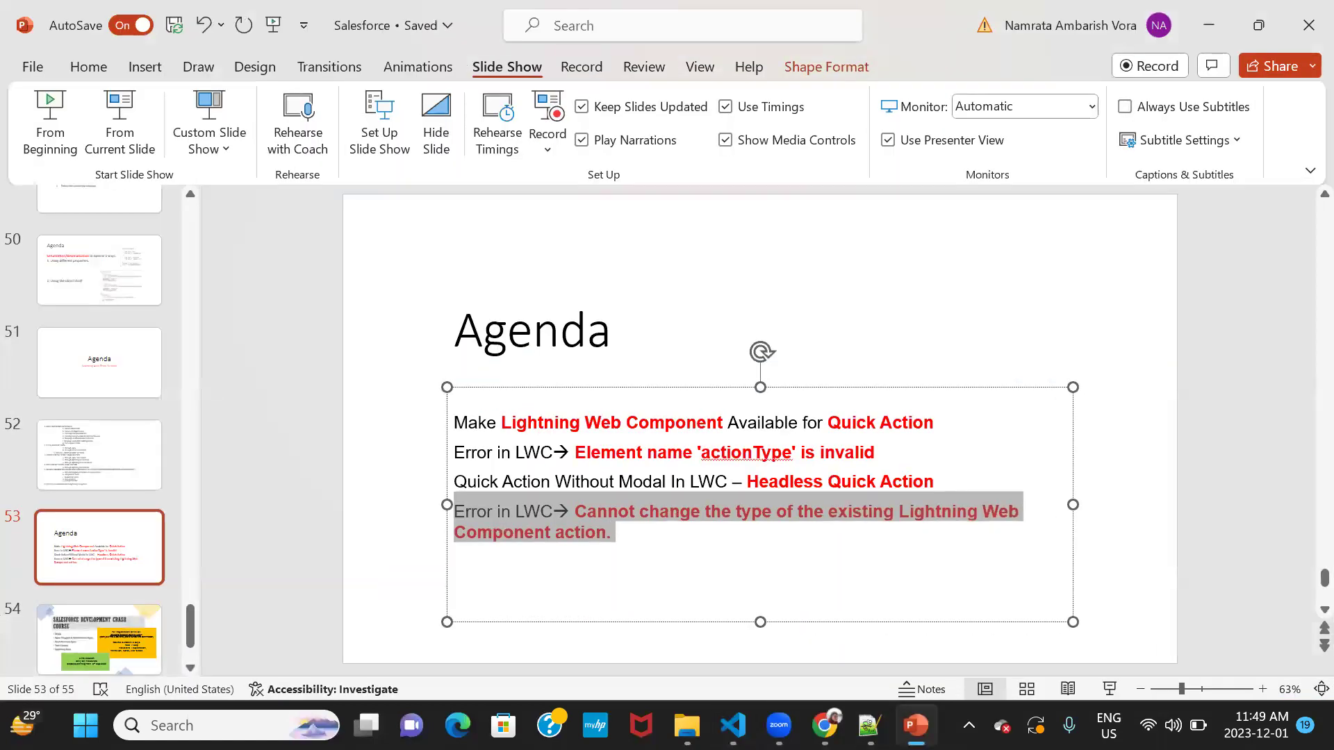
pyautogui.click(916, 725)
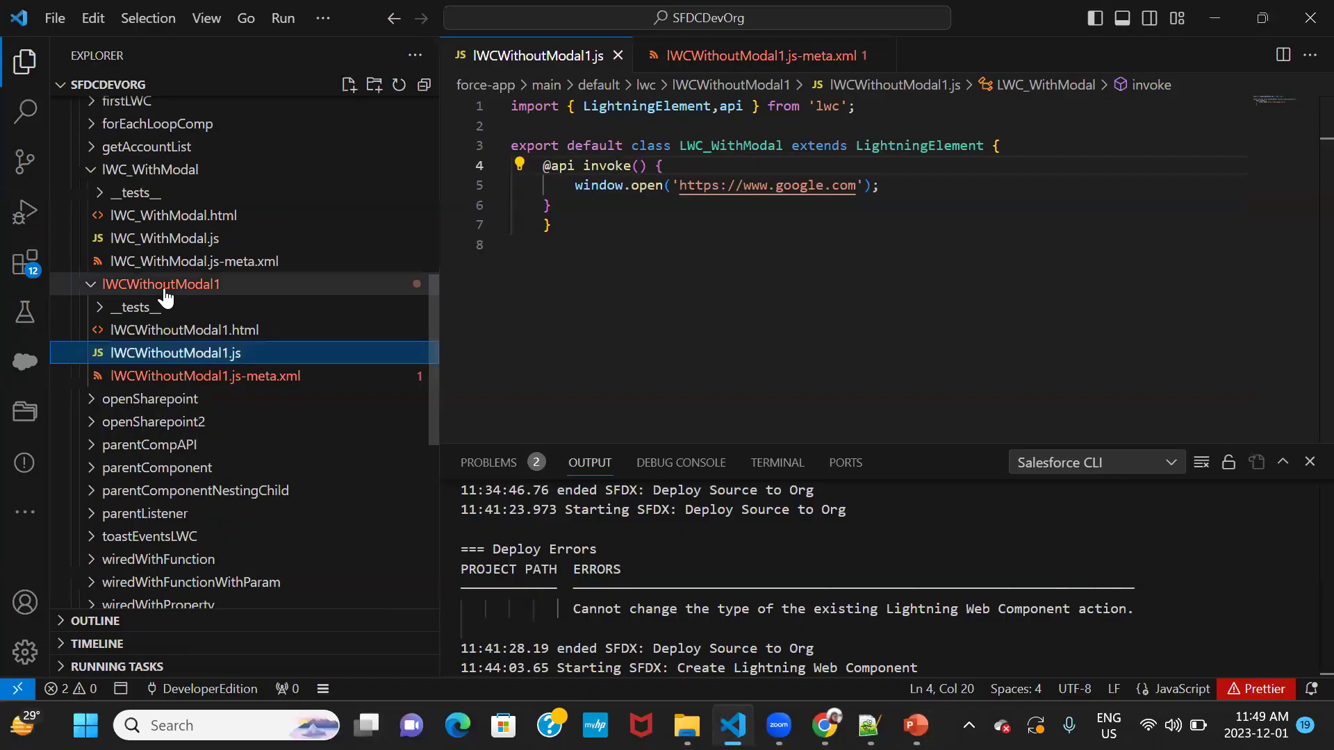
pyautogui.click(164, 285)
pyautogui.rightClick(164, 287)
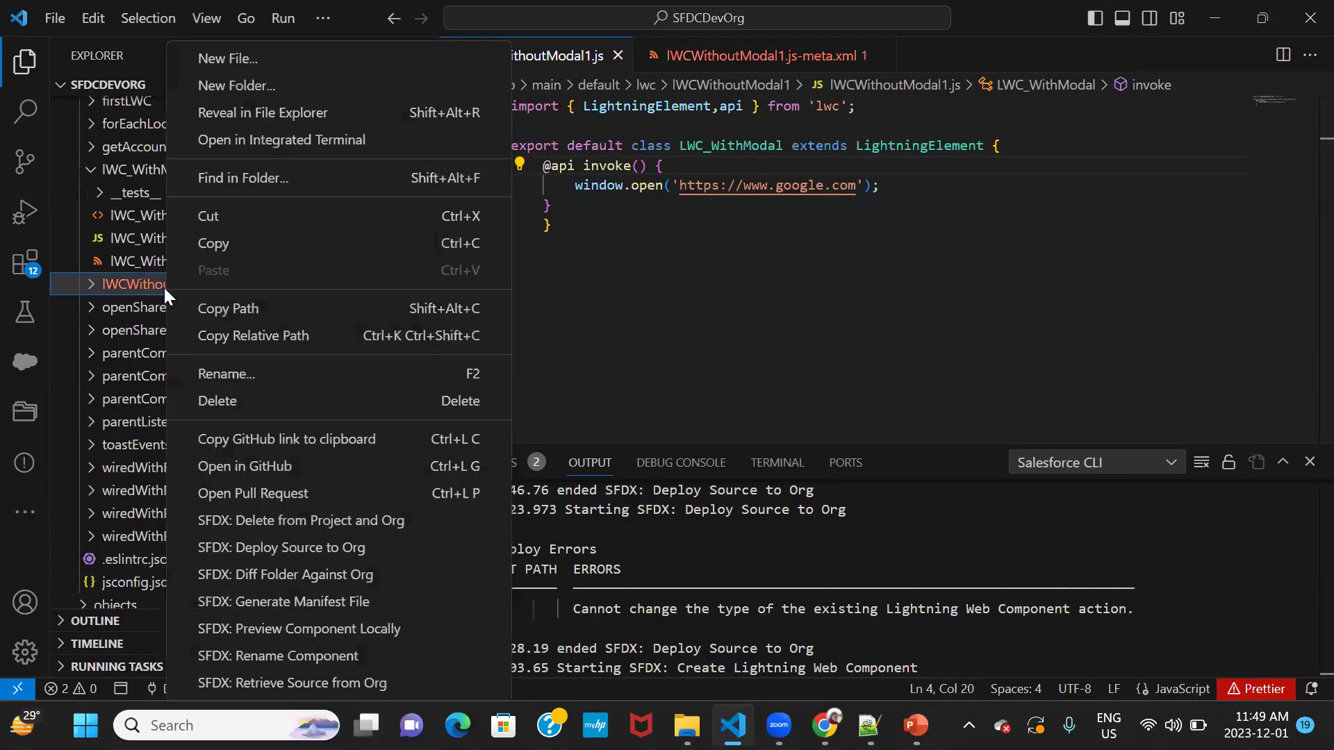
pyautogui.click(314, 549)
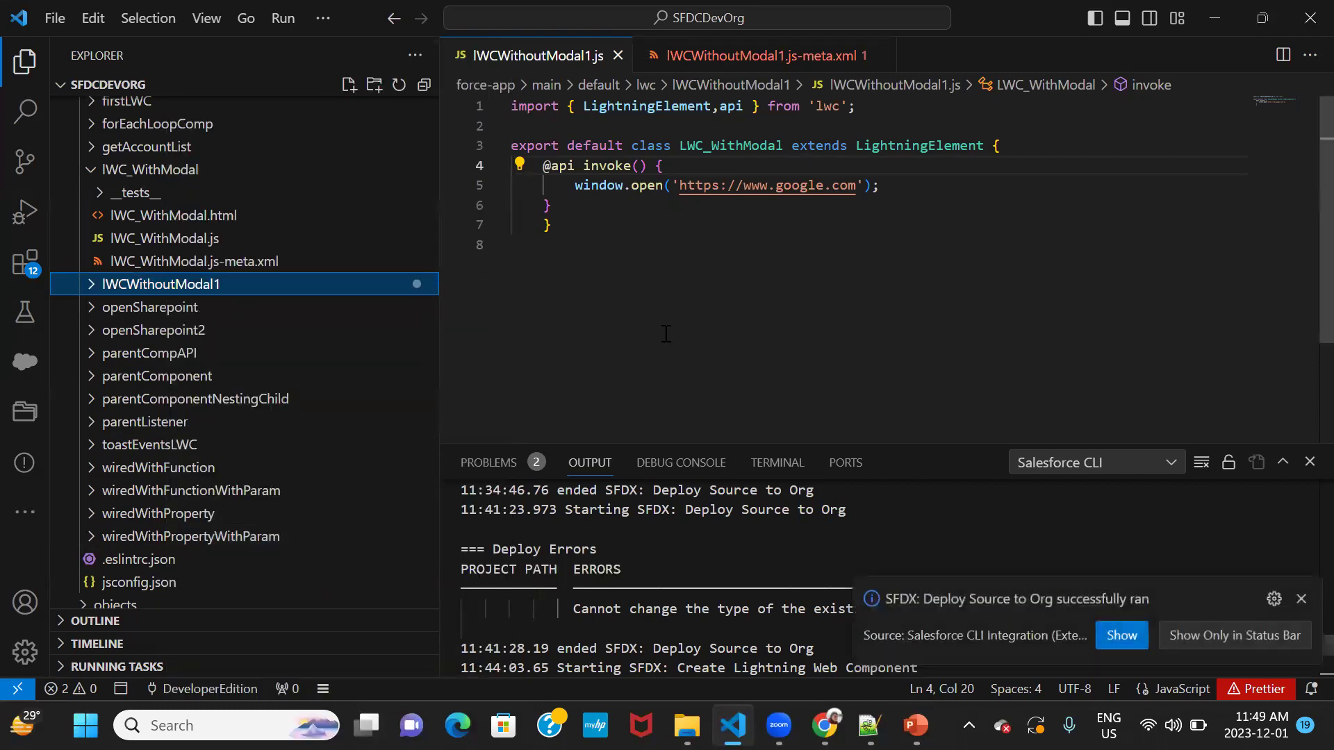
pyautogui.hotkey('alt', 'Tab')
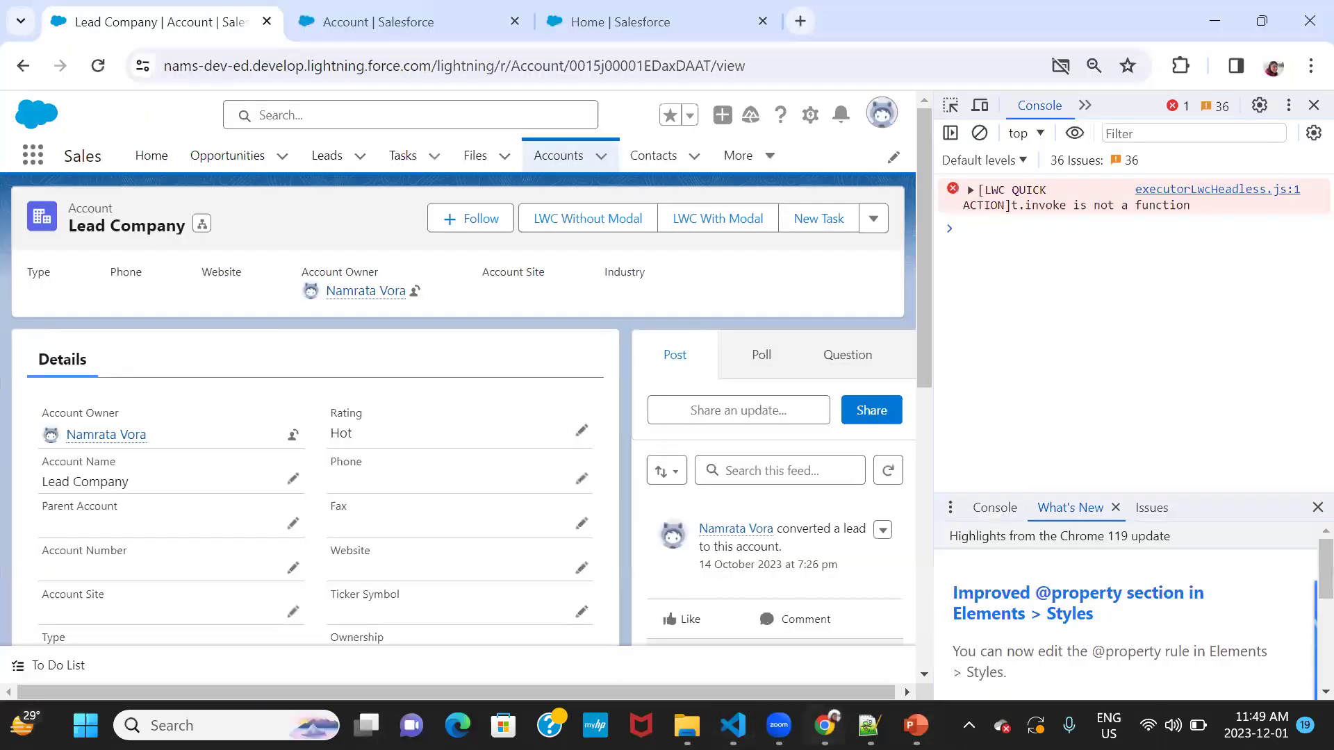
# Step: Empty cache and hard reload, clear the console, and run LWC Without Modal to open google.com
pyautogui.rightClick(98, 67)
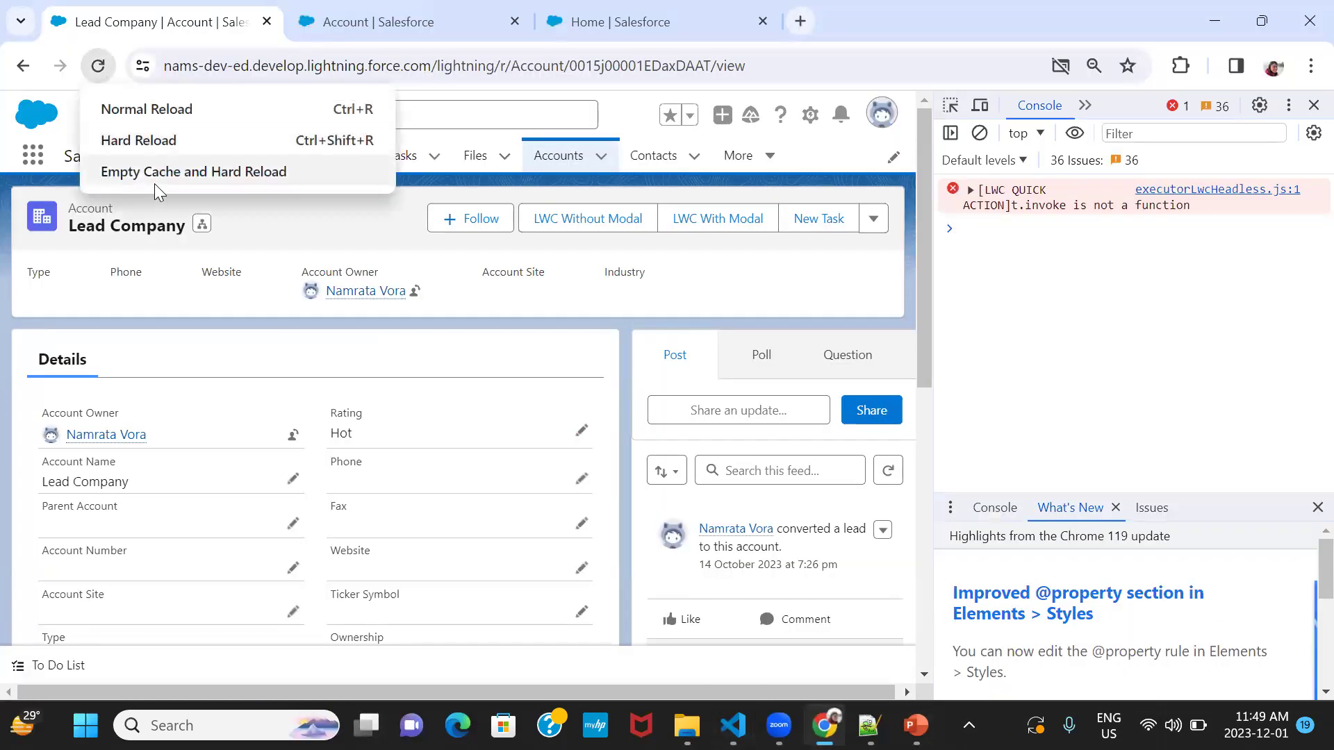
pyautogui.click(179, 171)
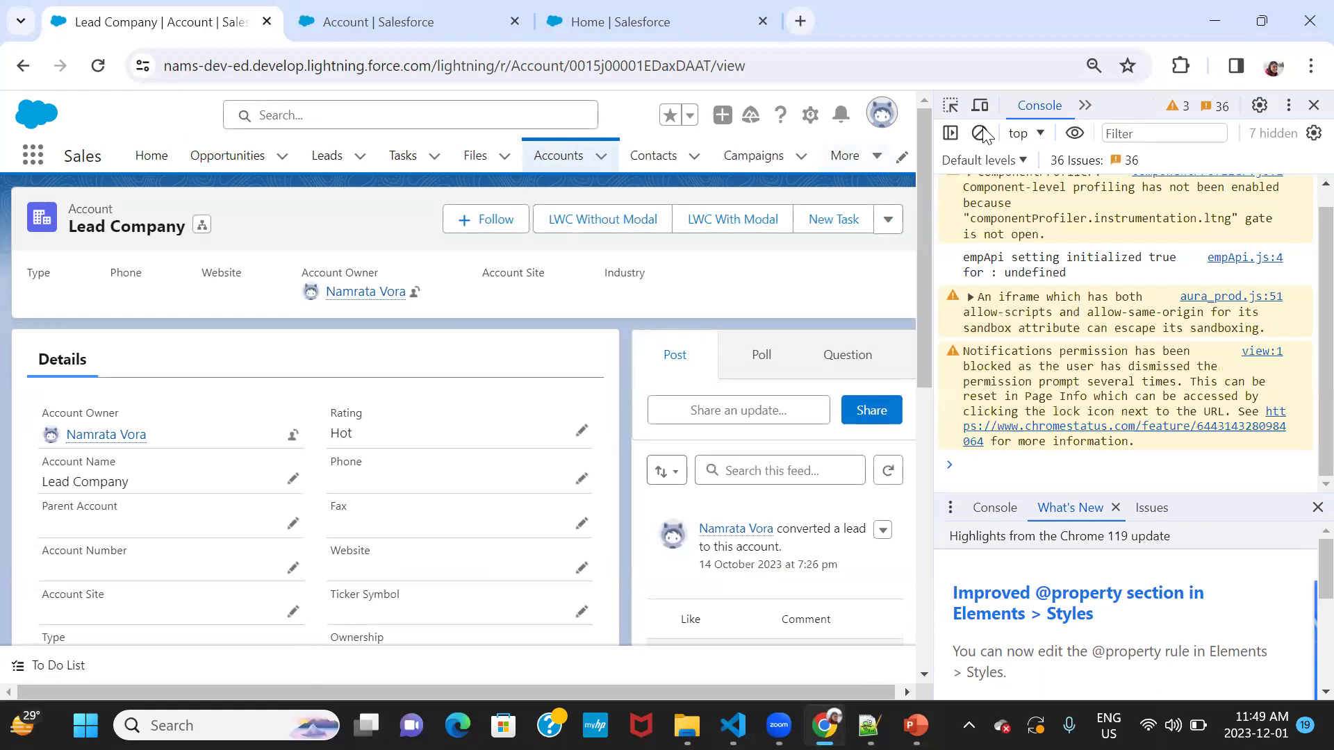
pyautogui.click(980, 133)
pyautogui.click(982, 133)
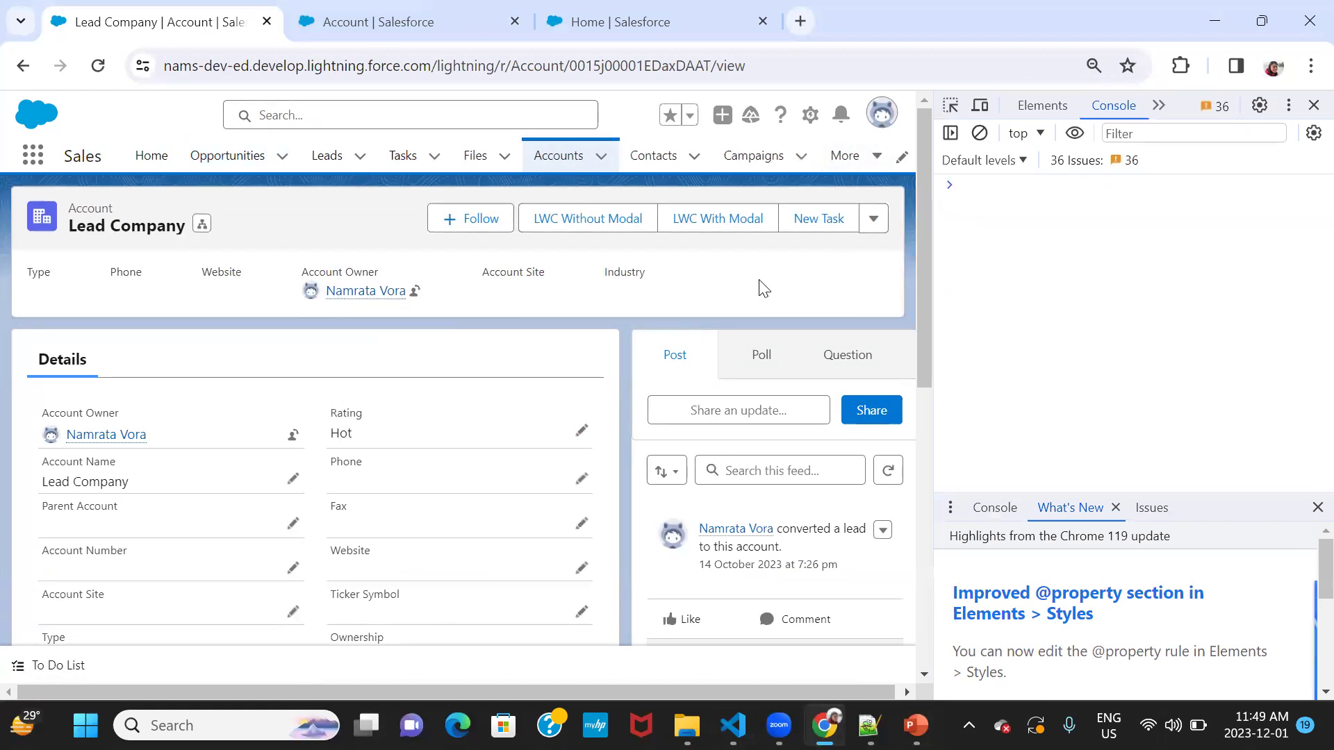
pyautogui.click(581, 237)
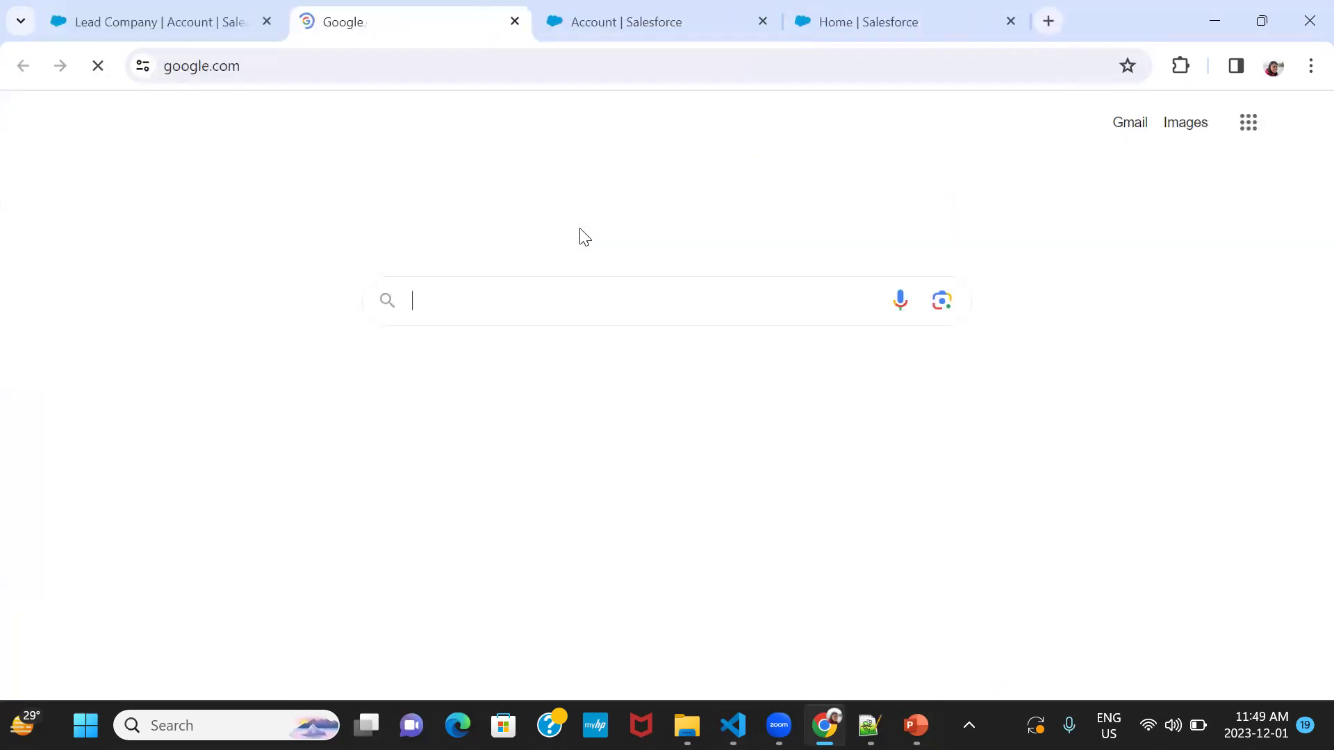
pyautogui.click(139, 19)
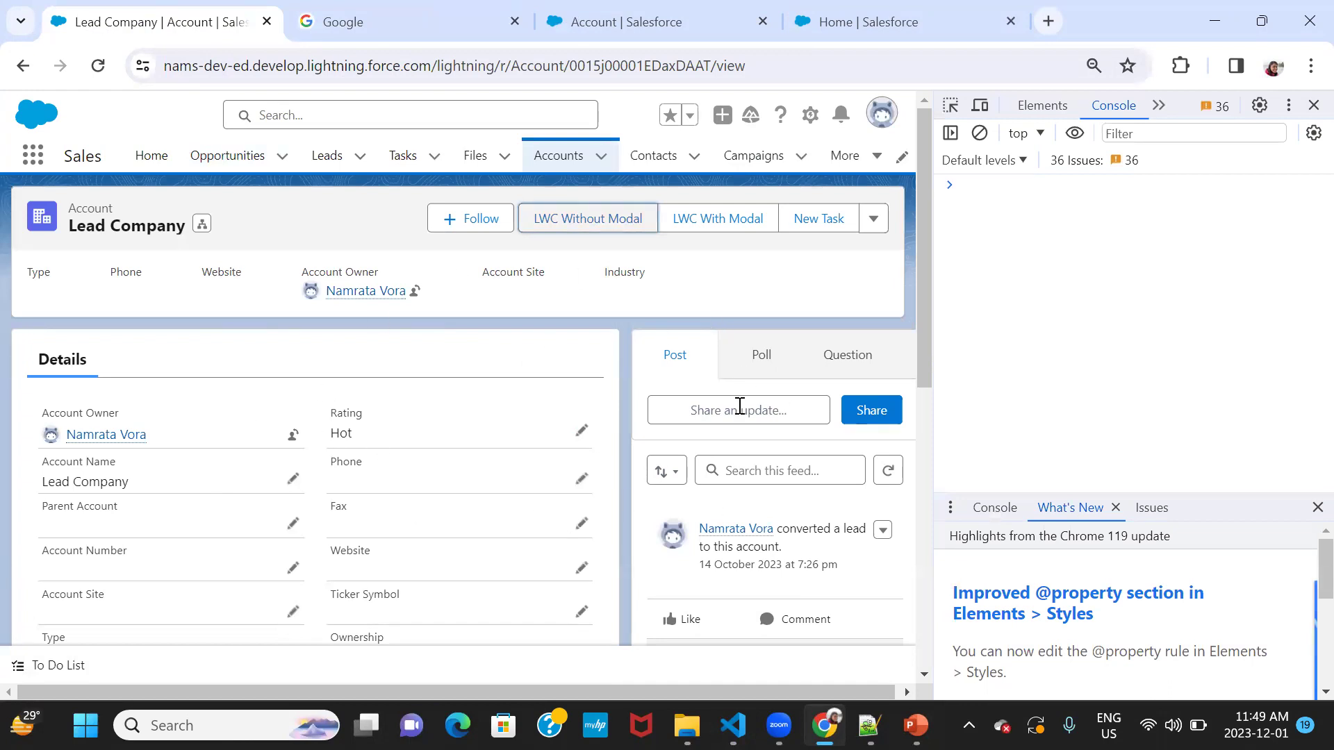
pyautogui.click(915, 725)
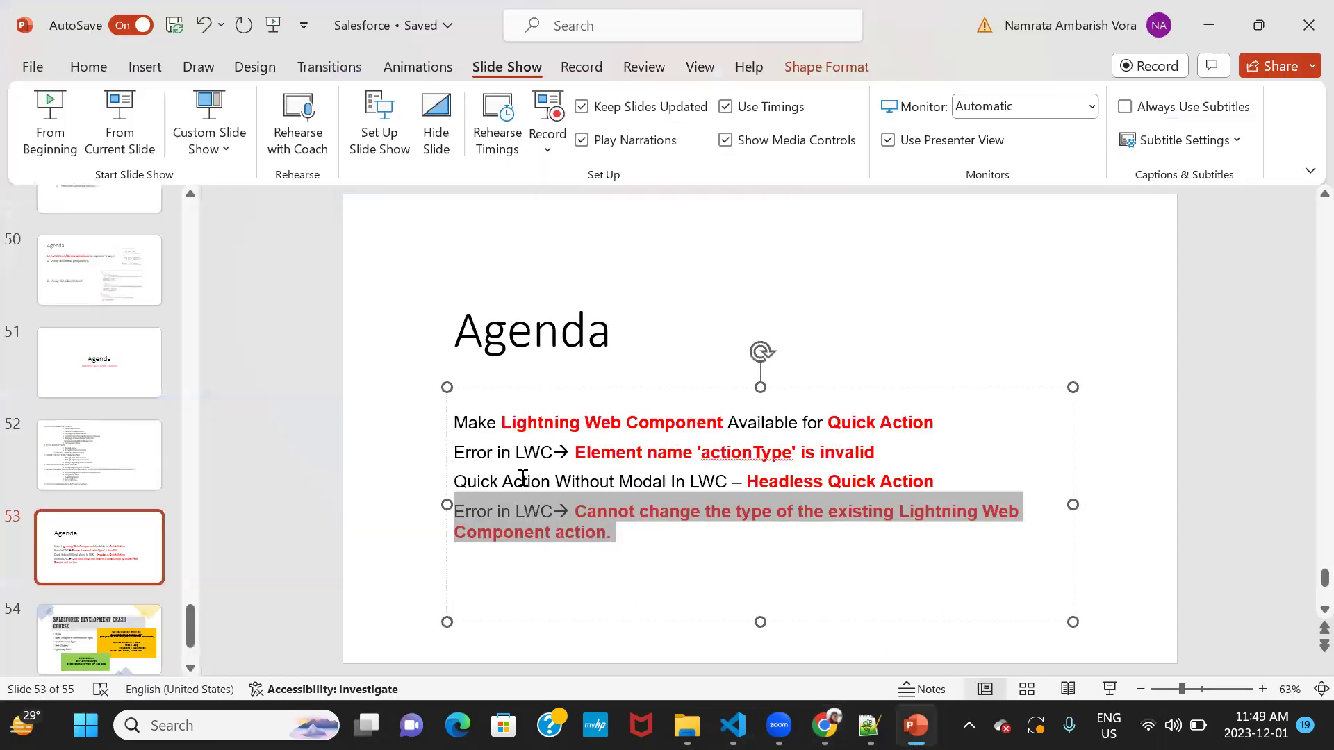
# Step: Highlight the Headless Quick Action agenda line on slide 53, then return to the Salesforce account page
pyautogui.tripleClick(523, 480)
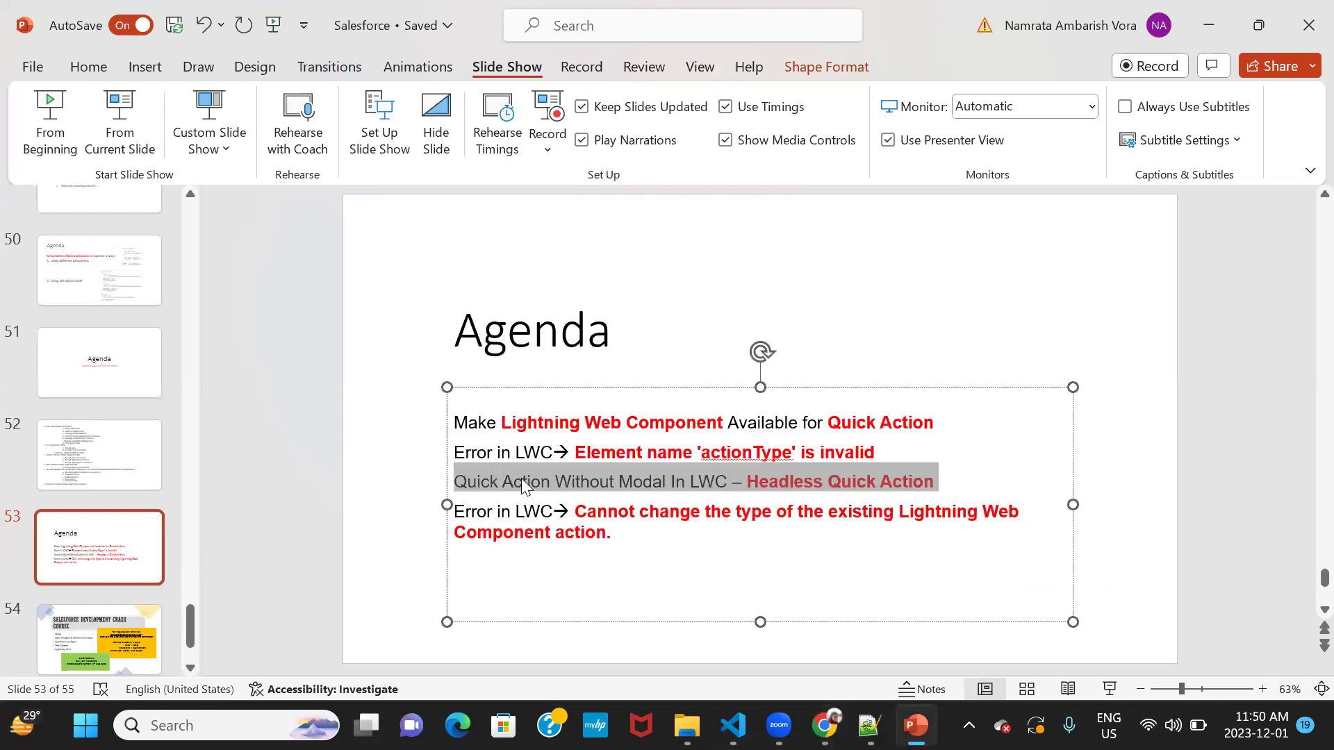
pyautogui.hotkey('alt', 'Tab')
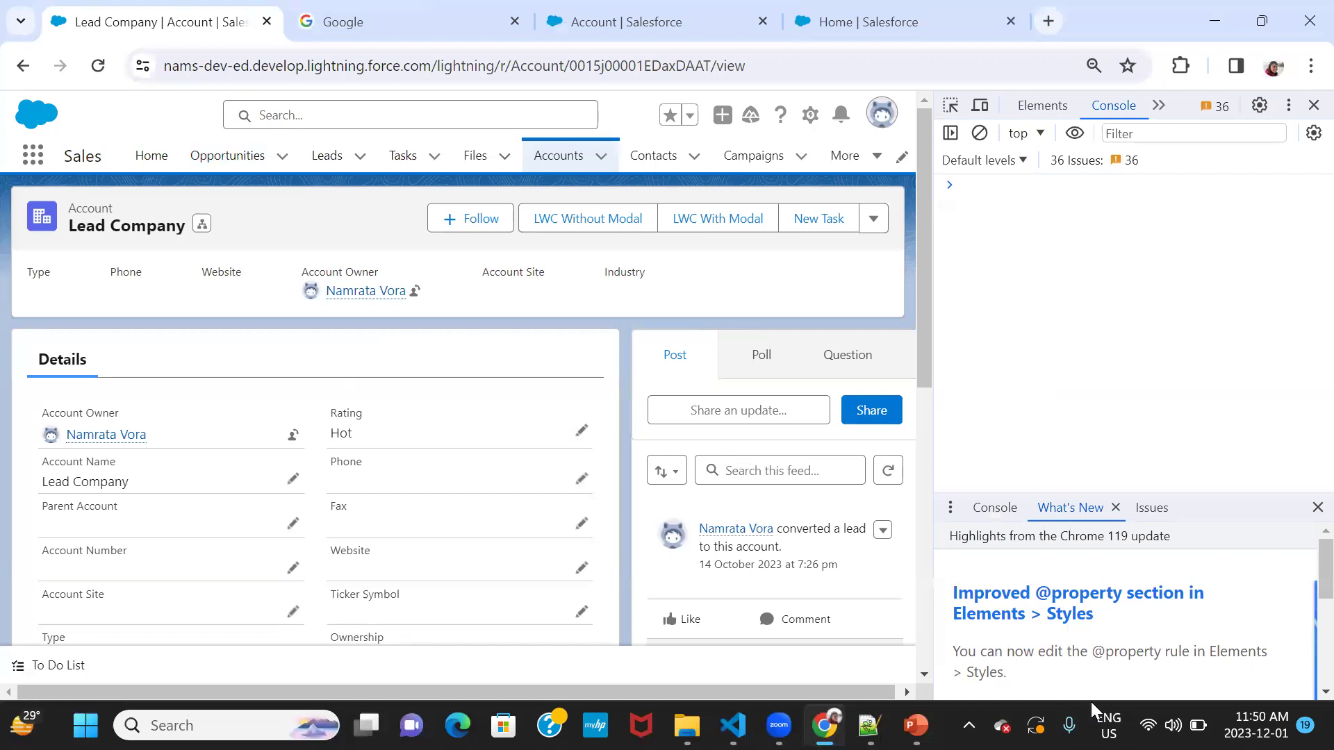
pyautogui.click(1073, 408)
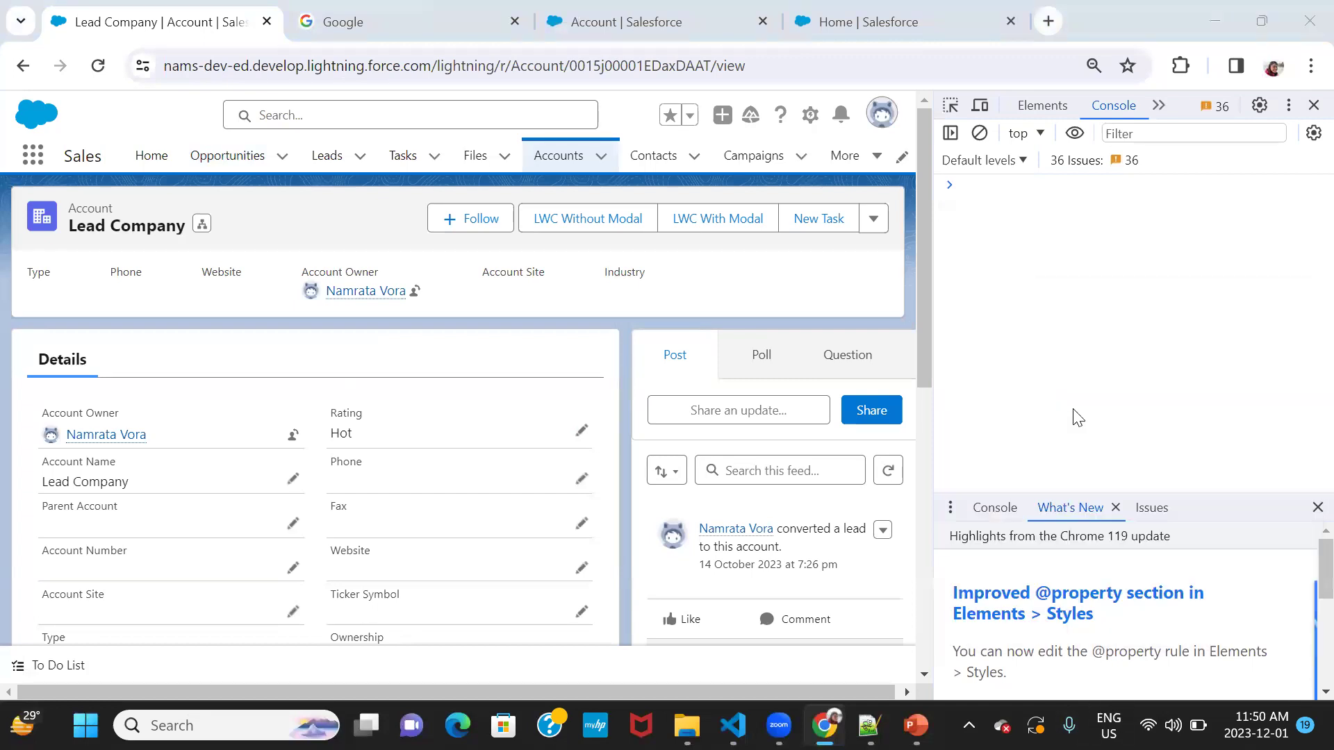